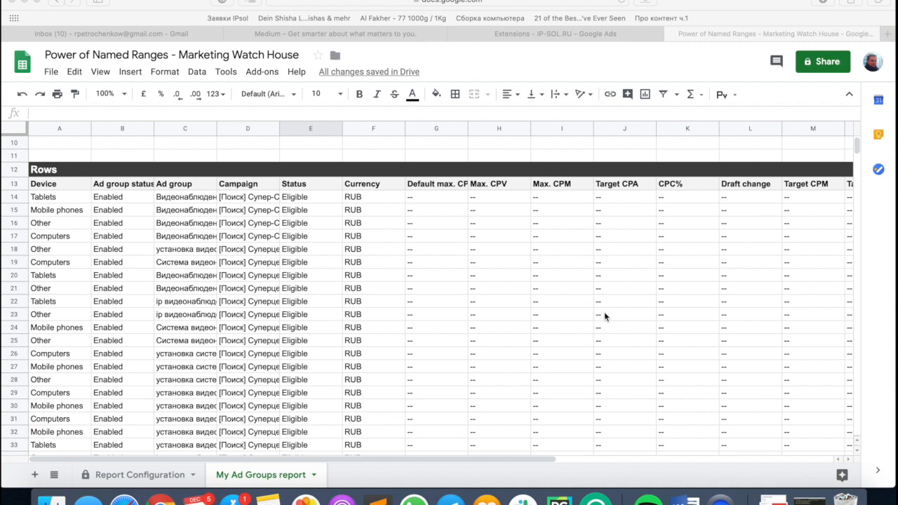
- Look over the Campaign and Status columns and the summary and row headers of the ad groups report
left_click(274, 228)
left_click_drag(245, 209, 242, 386)
left_click_drag(313, 208, 312, 397)
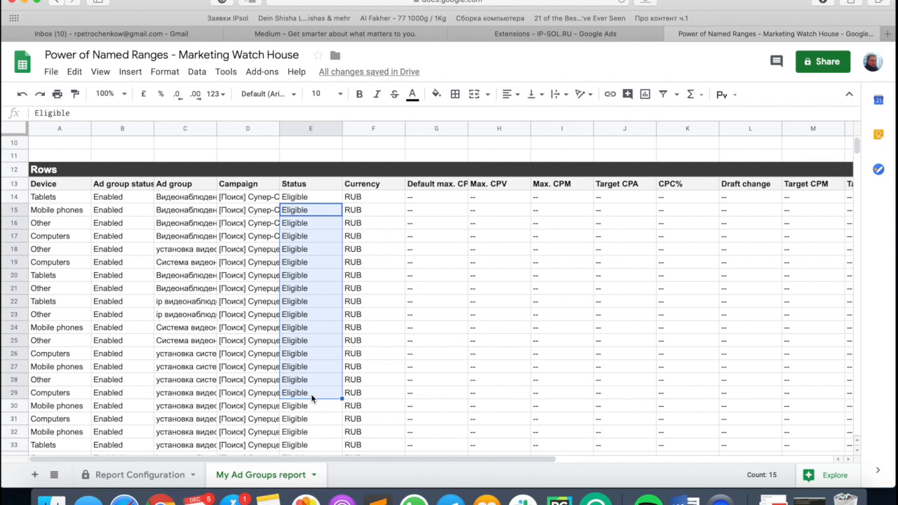
left_click(54, 189)
scroll(249, 281, "up", 3)
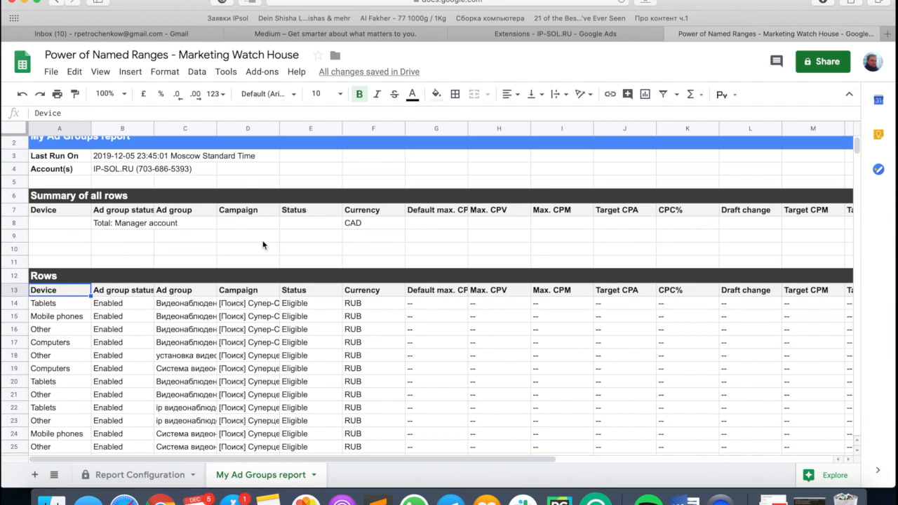
scroll(243, 137, "down", 3)
left_click(266, 78)
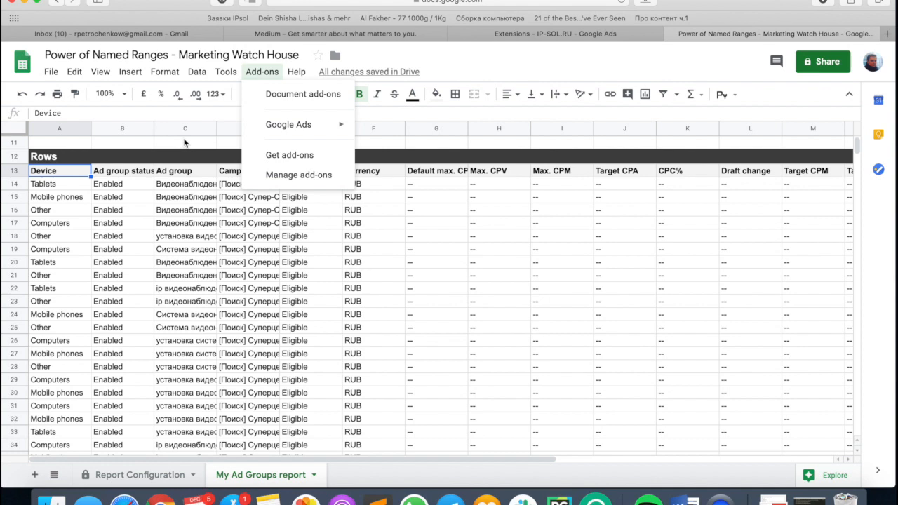
left_click(88, 226)
left_click(59, 184)
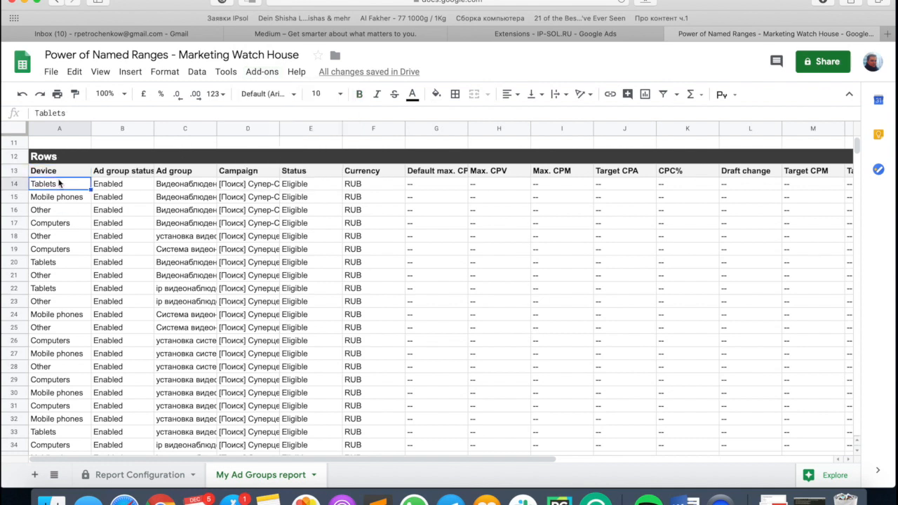
left_click(195, 72)
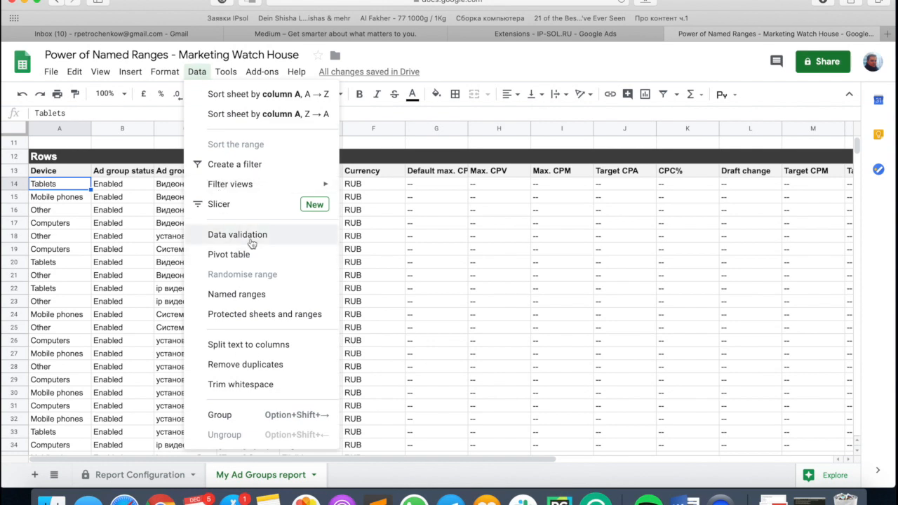
left_click(228, 235)
left_click(453, 349)
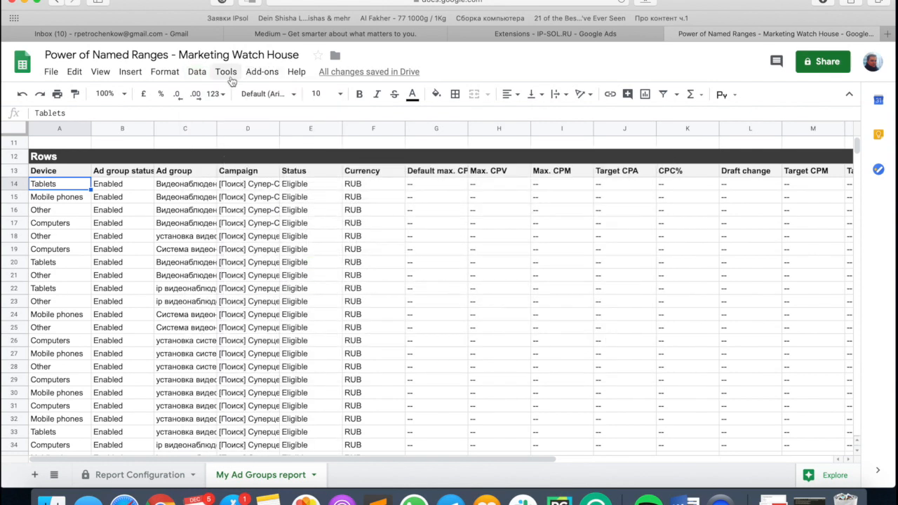
- Open the spreadsheet's named ranges and delete all the existing ones
left_click(196, 72)
left_click(223, 294)
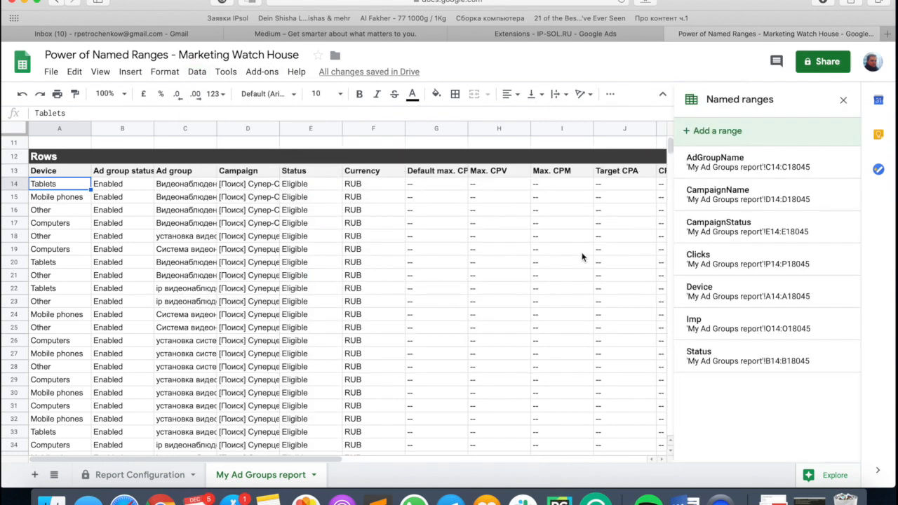
left_click(775, 172)
left_click(837, 165)
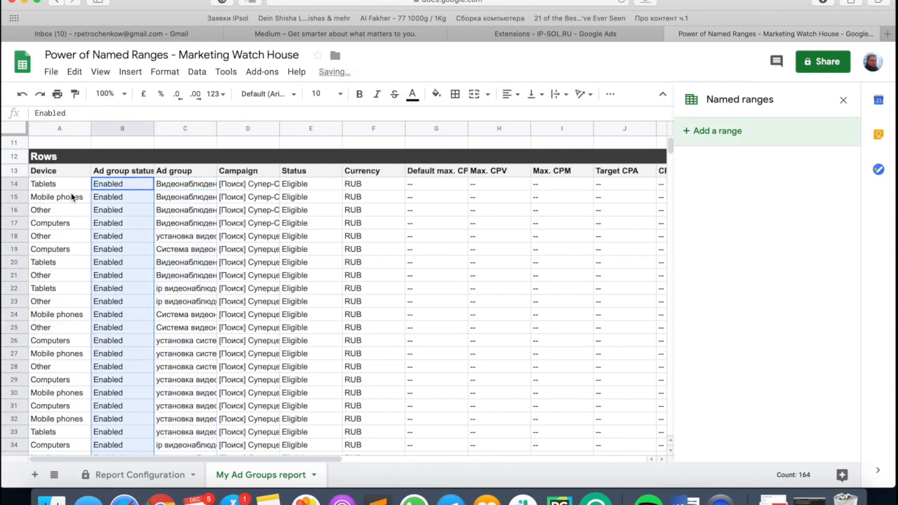
- Create a named range called Device covering A14:A18045 of the My Ad Groups report sheet
left_click(73, 175)
key("Down")
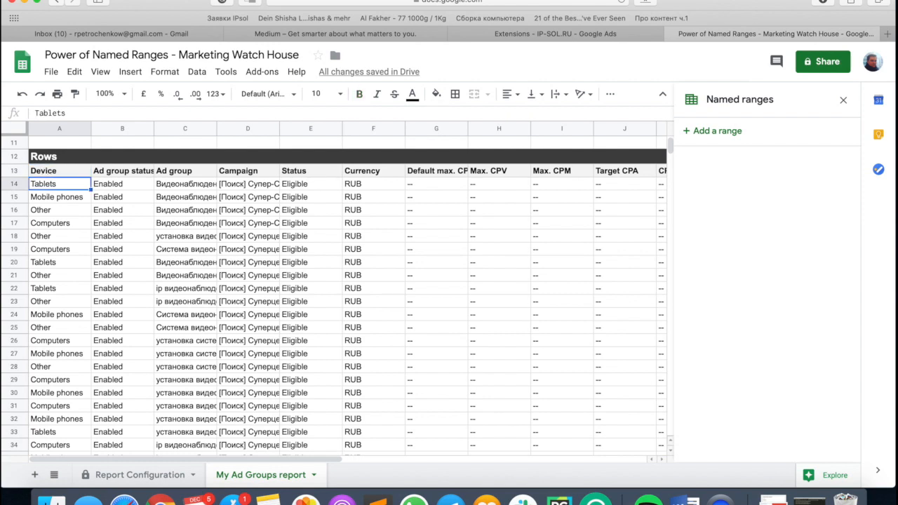
left_click(690, 130)
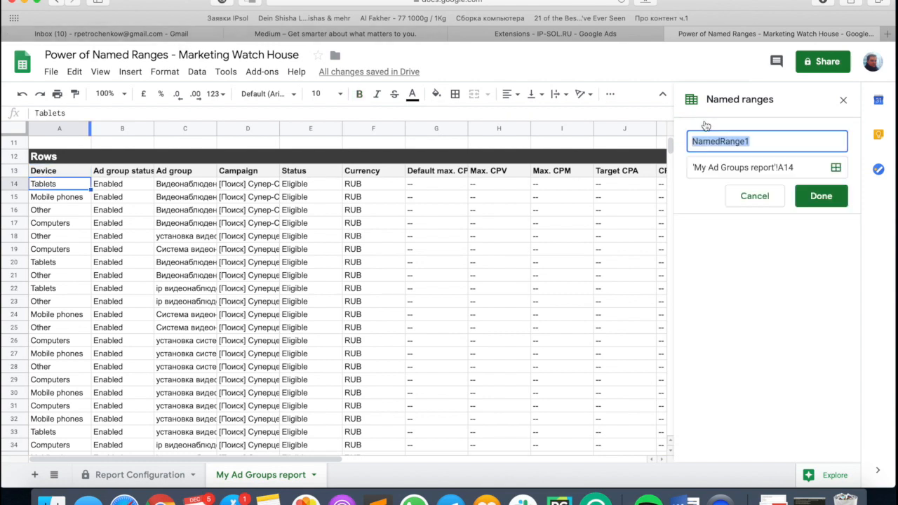
type("Device")
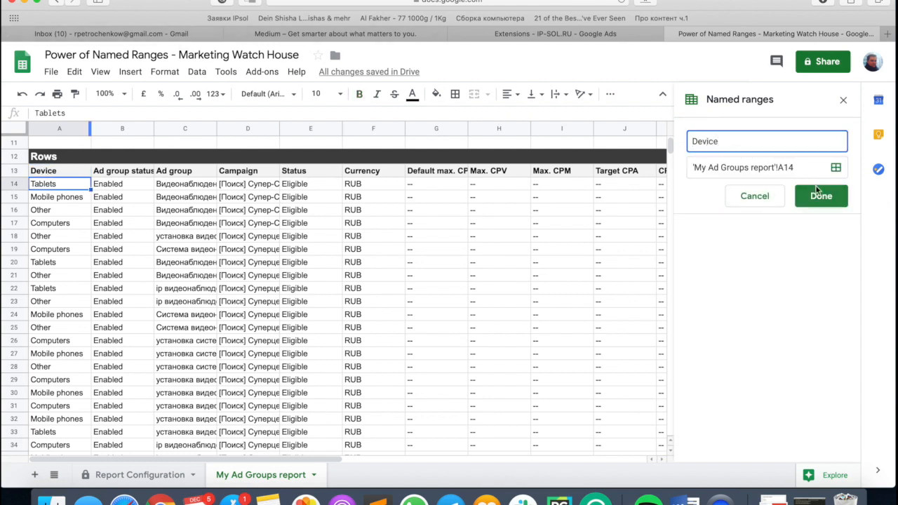
left_click(806, 167)
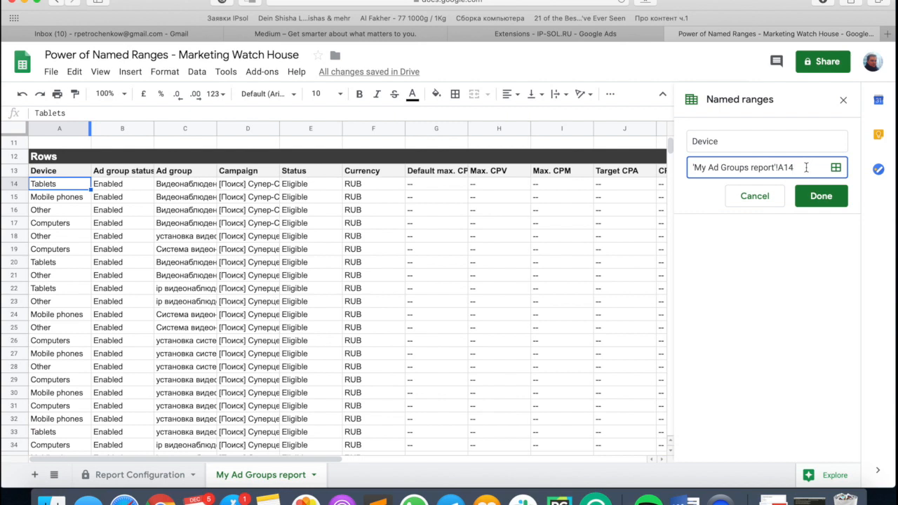
type(":A18045")
left_click(820, 196)
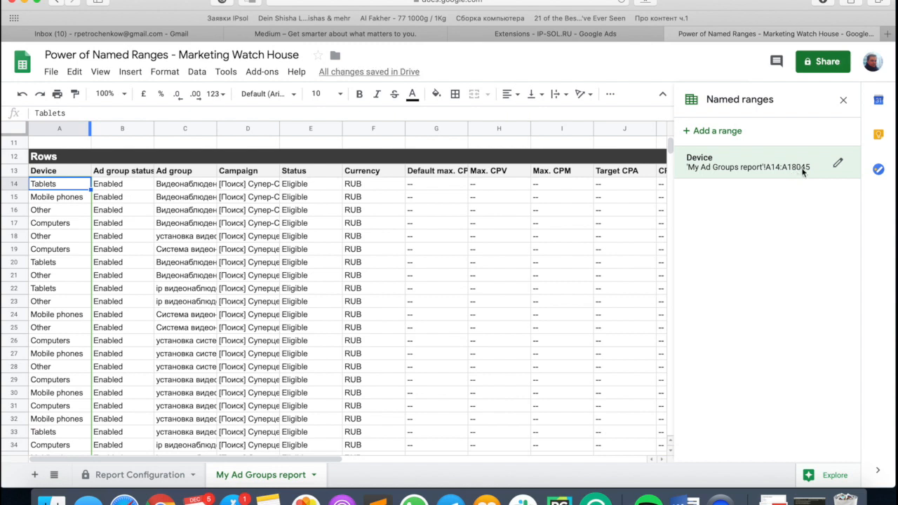
- Create a named range called AdGroup for the Ad group column, covering C14:C
scroll(463, 301, "down", 20)
scroll(463, 306, "up", 15)
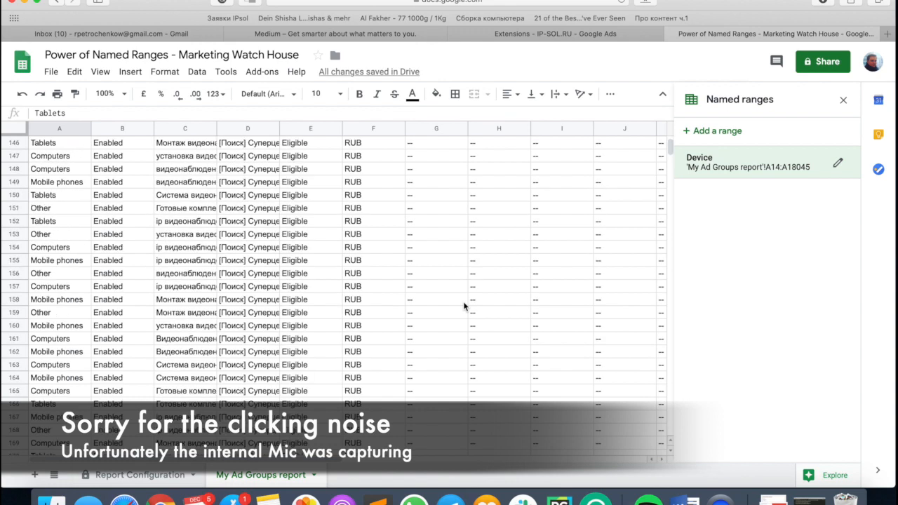
scroll(463, 306, "up", 15)
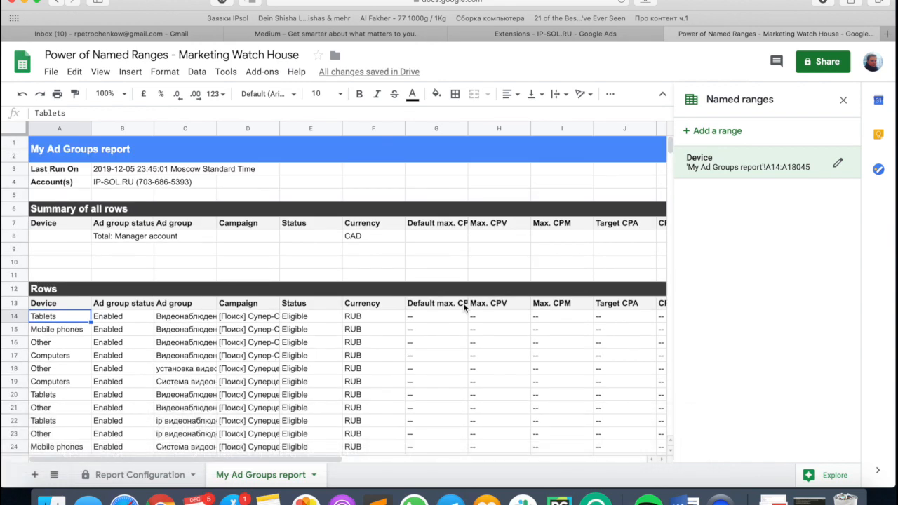
scroll(464, 308, "down", 3)
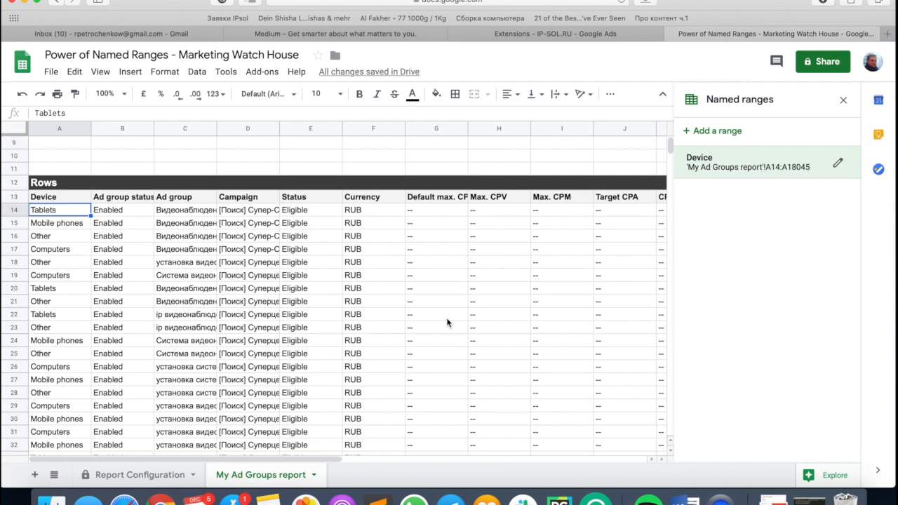
left_click(176, 212)
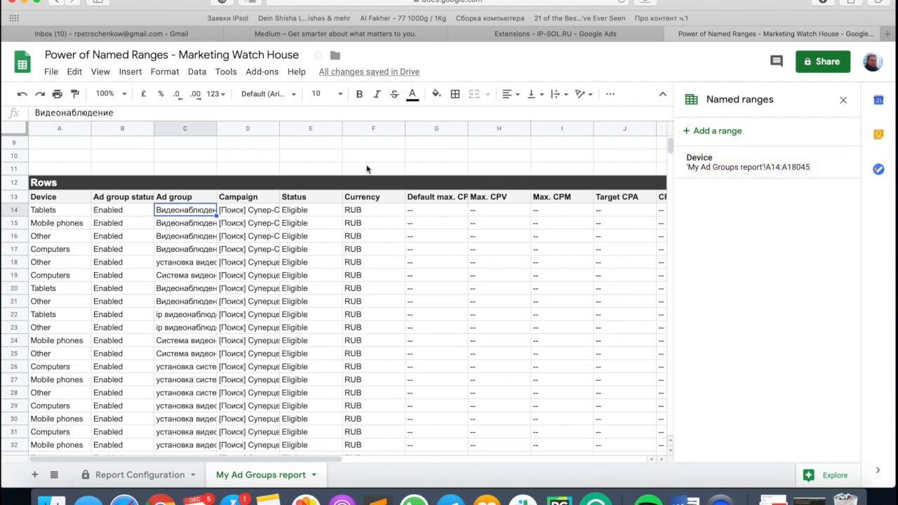
left_click(744, 132)
type("AdGroup")
left_click(801, 169)
type(":C")
left_click(822, 195)
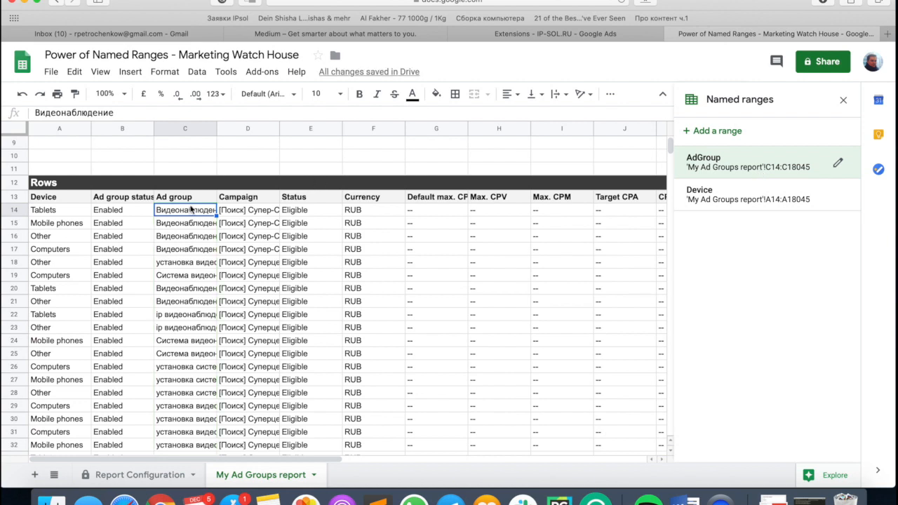
- Create a named range called Campaign for the Campaign column, covering D14:D
scroll(190, 209, "down", 20)
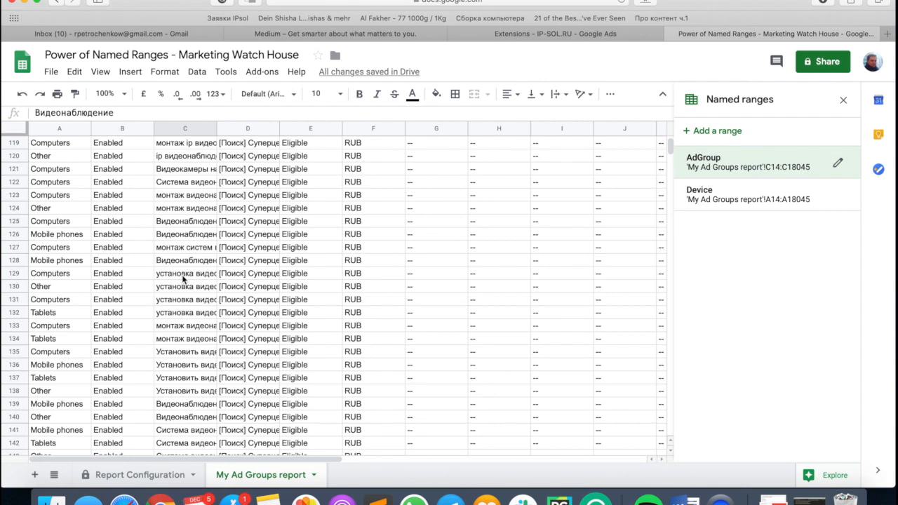
scroll(182, 274, "up", 20)
left_click(240, 317)
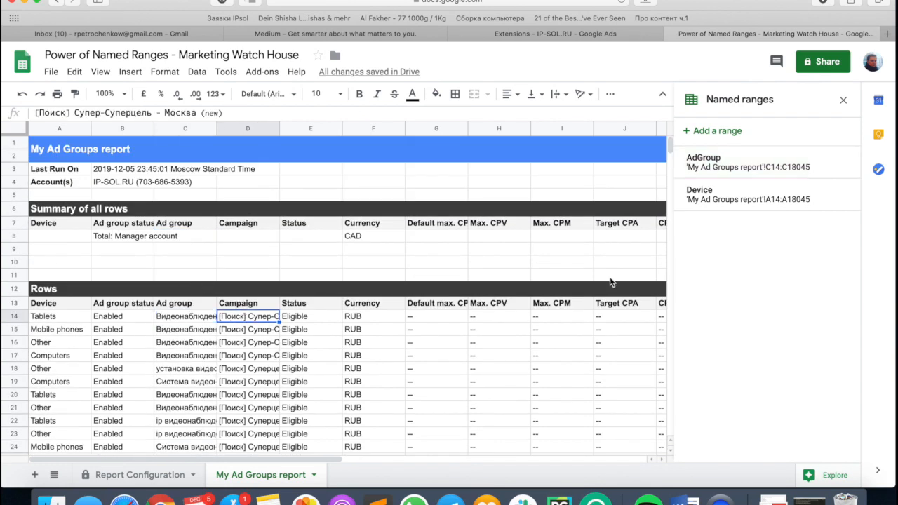
left_click(740, 130)
type("Campaign")
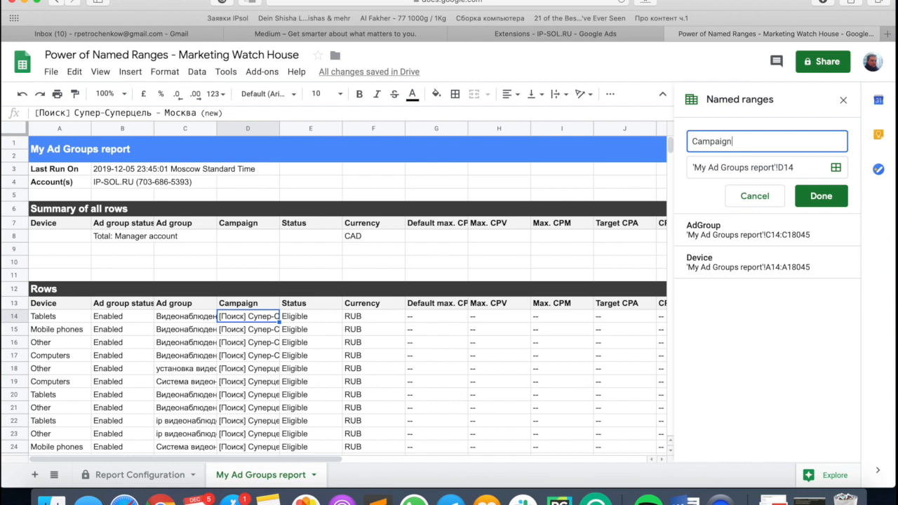
left_click(825, 169)
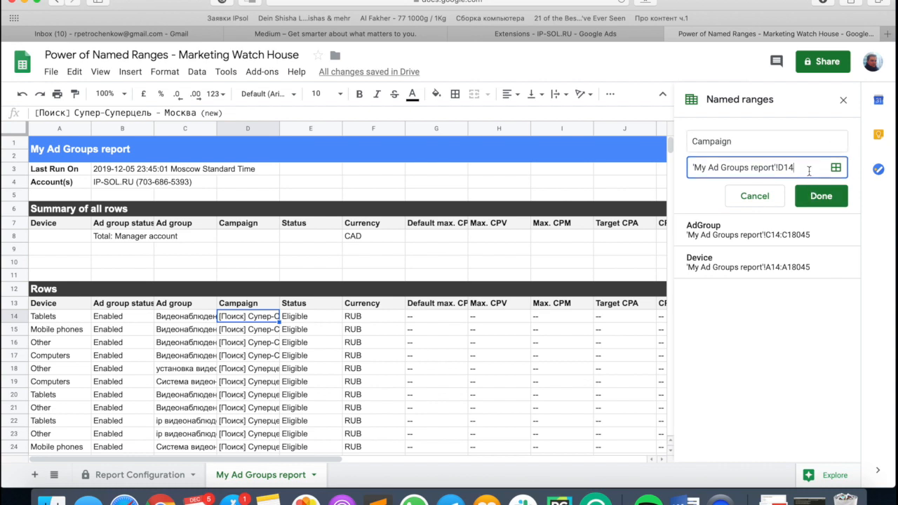
type("LD")
key("BackSpace")
key("BackSpace")
type(":D")
left_click(826, 196)
scroll(351, 323, "right", 10)
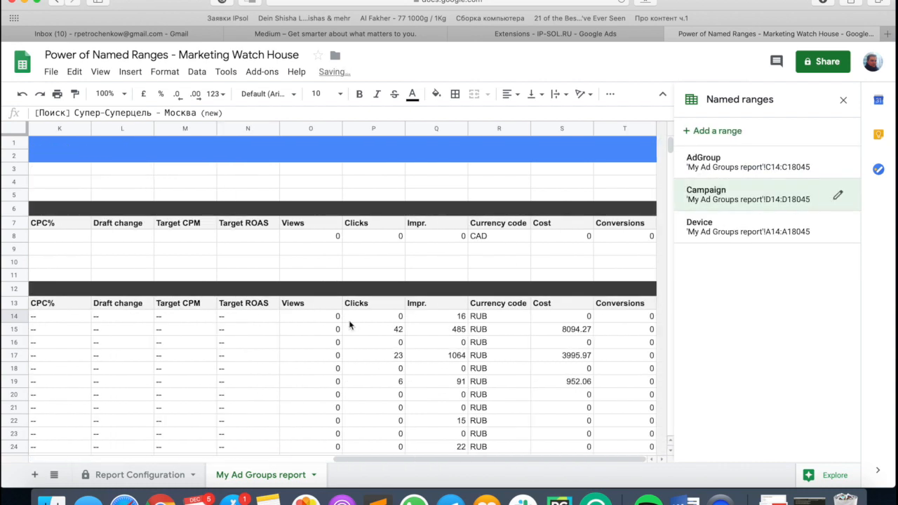
left_click(372, 307)
left_click_drag(372, 311, 395, 317)
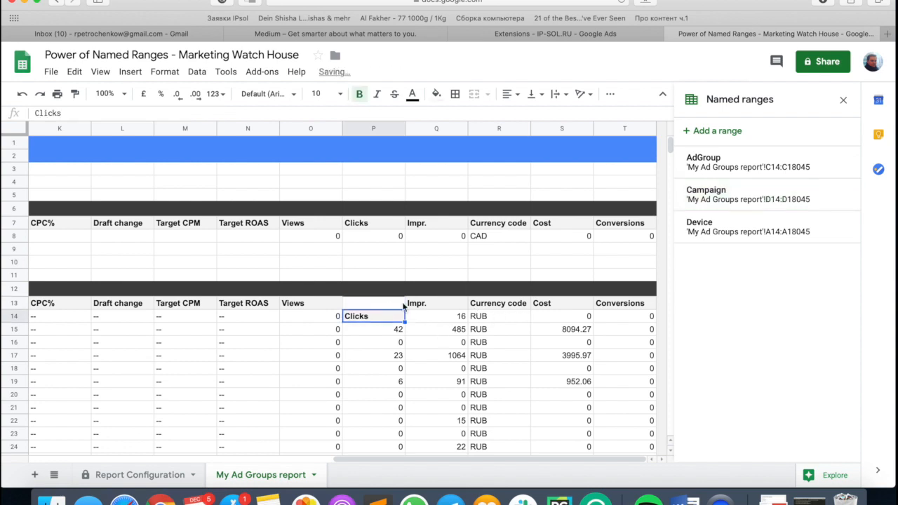
key("super+z")
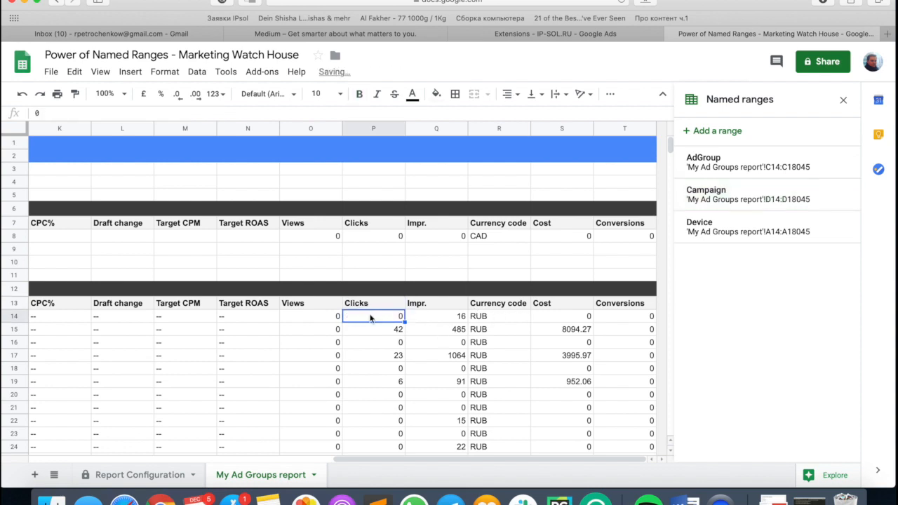
- Create a named range called Clicks for the Clicks column, covering P14:P
left_click(715, 130)
type("Clicks")
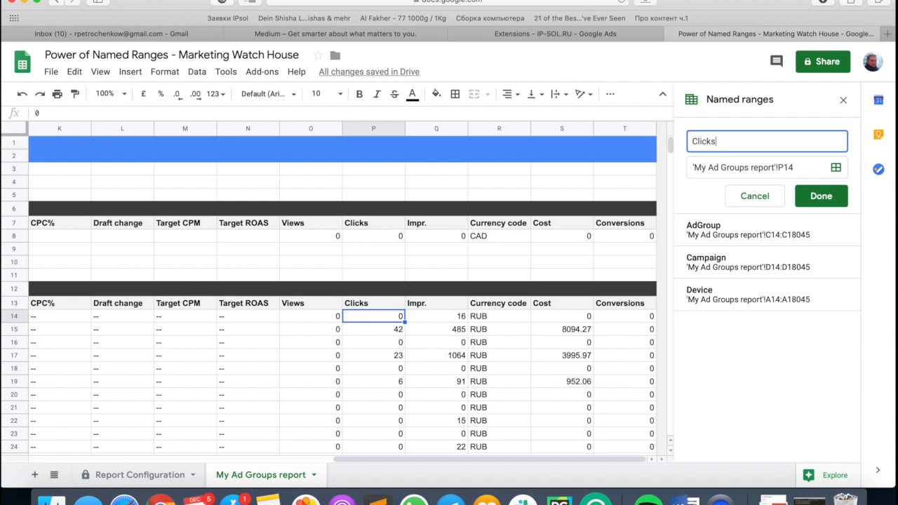
left_click(810, 167)
type(":P")
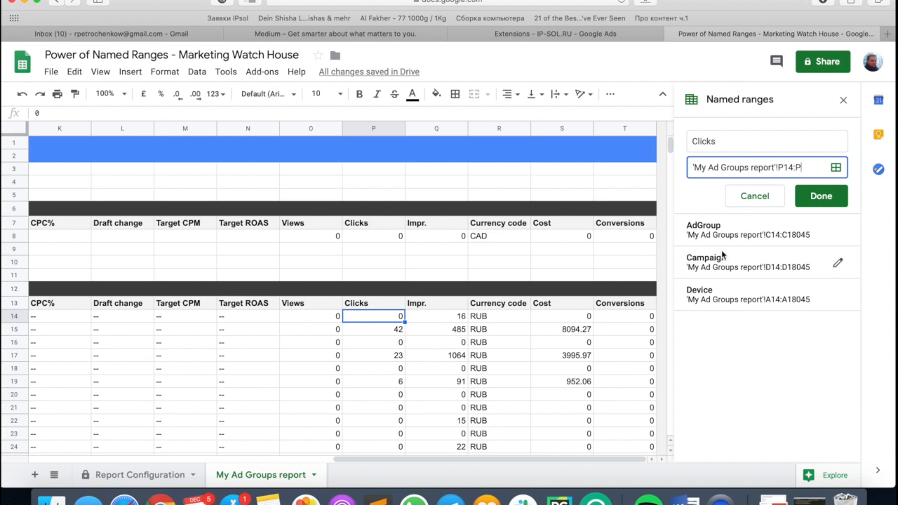
left_click(803, 200)
- Create a named range called Imp for the Impr. column, covering Q14:Q
left_click(442, 316)
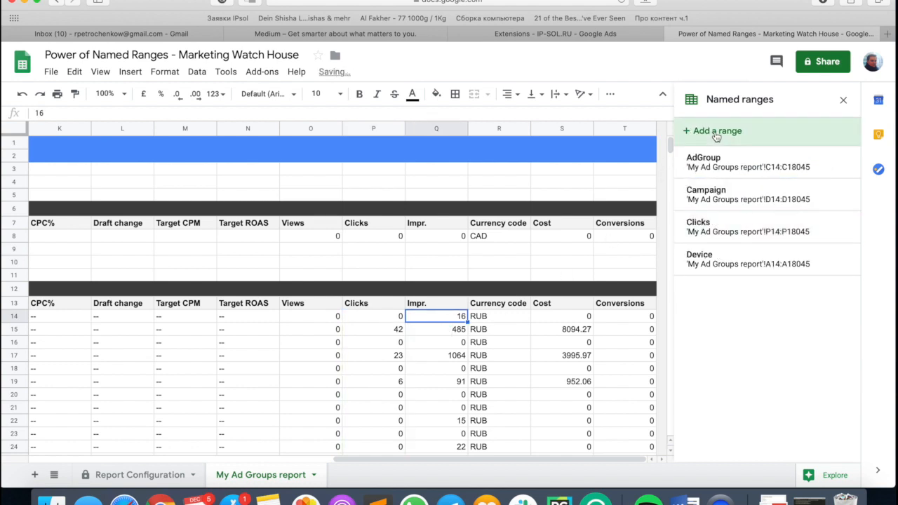
left_click(711, 130)
type("Imp")
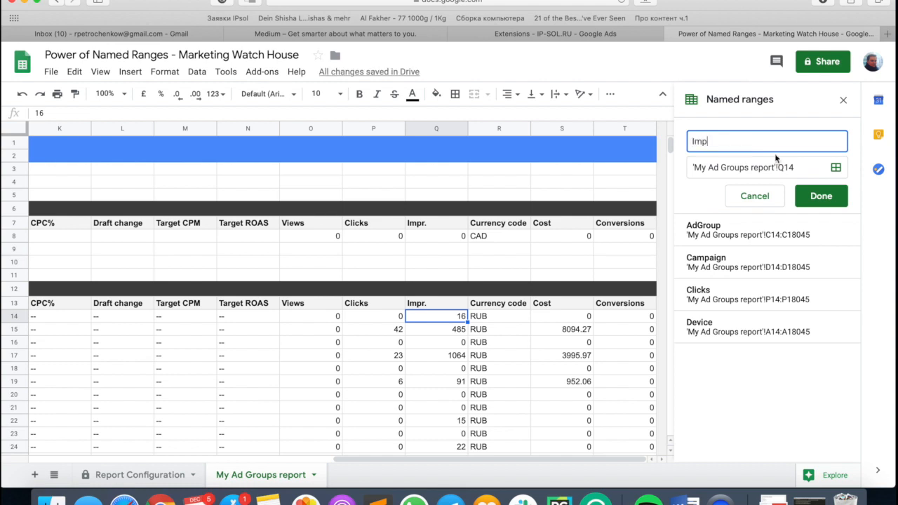
left_click(816, 166)
type(":Q")
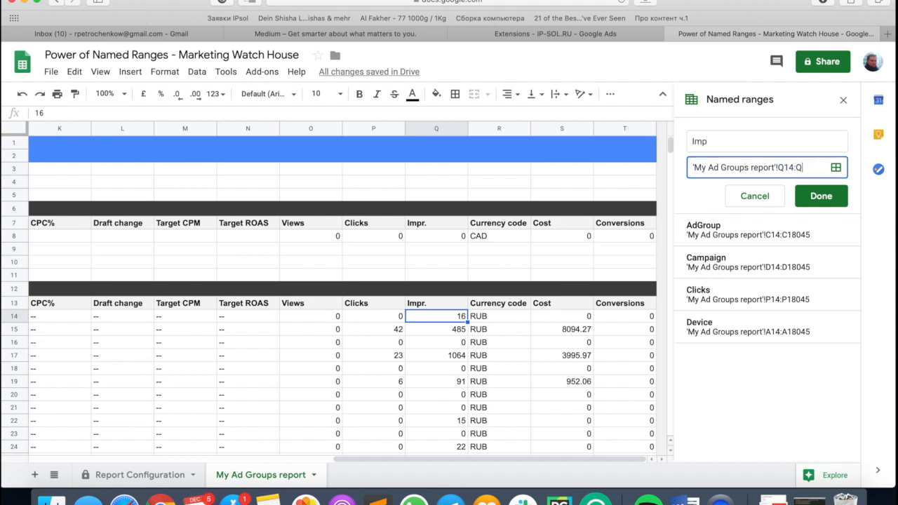
left_click(819, 197)
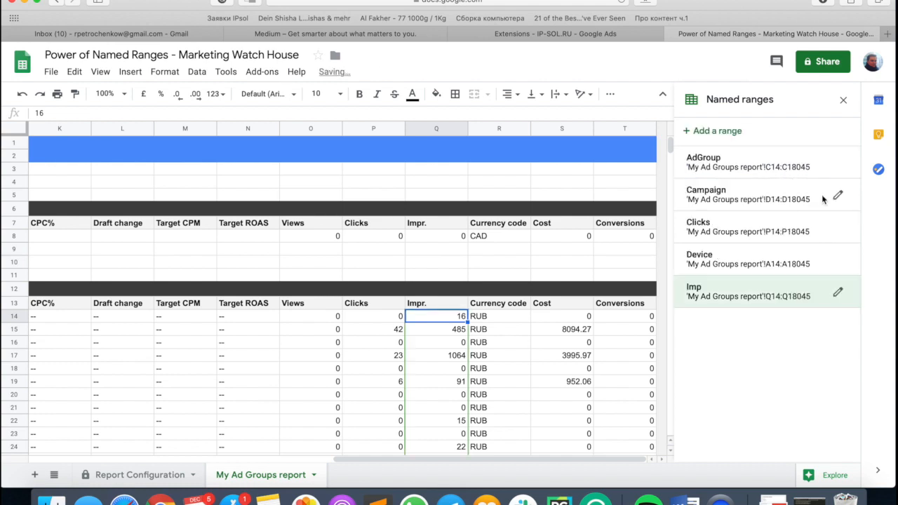
- Create a named range called Cost for the Cost column, covering S14:S
left_click(568, 317)
left_click(775, 129)
type("Cost")
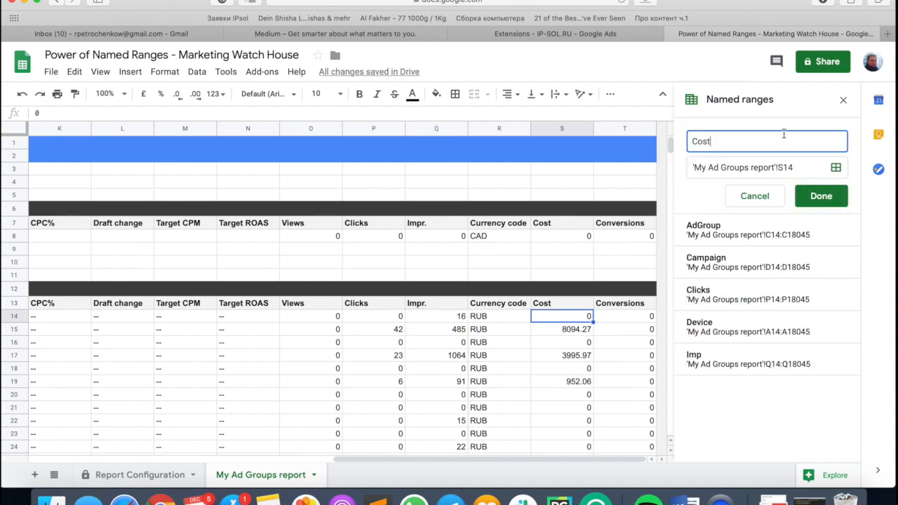
left_click(806, 168)
type(":S")
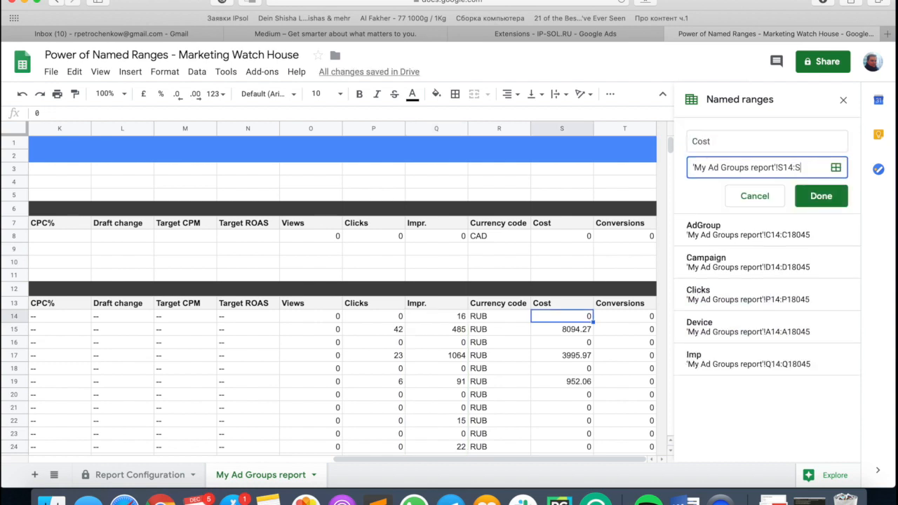
left_click(817, 197)
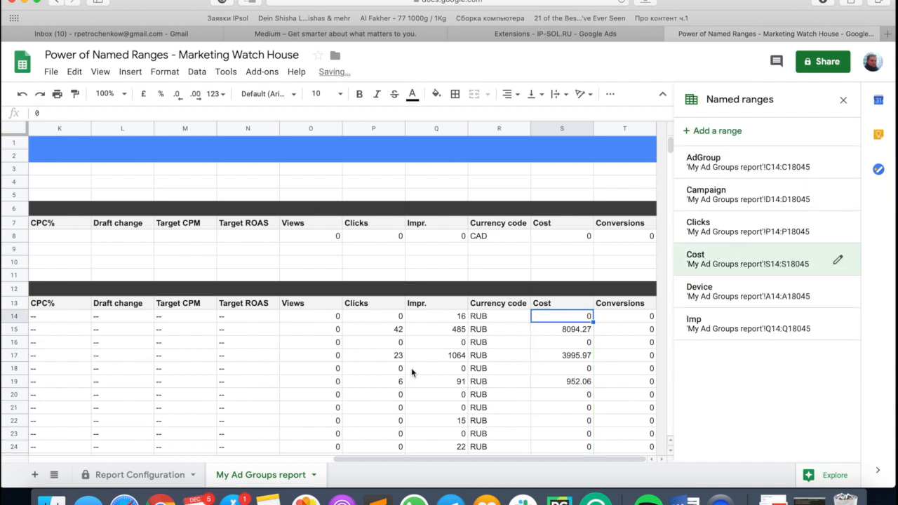
- Add a new blank sheet to the spreadsheet
left_click(35, 474)
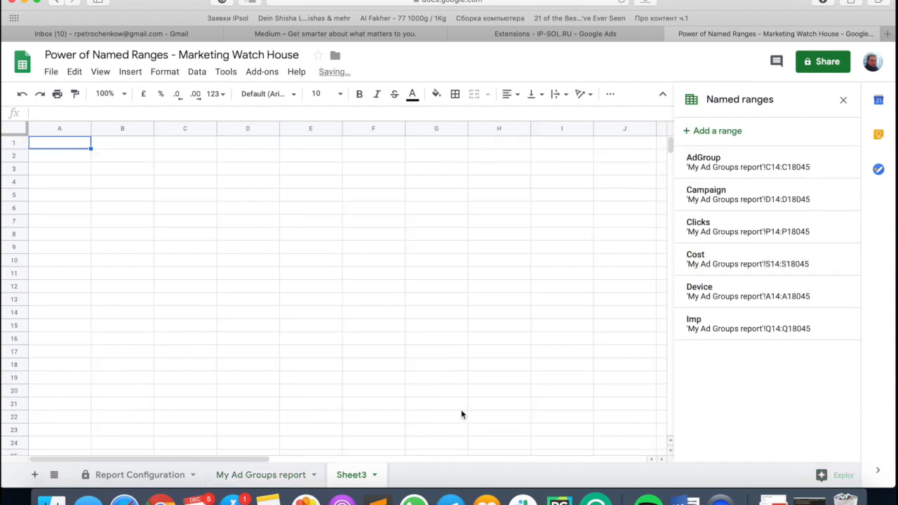
- Rename the new blank sheet as Dashboard
double_click(347, 476)
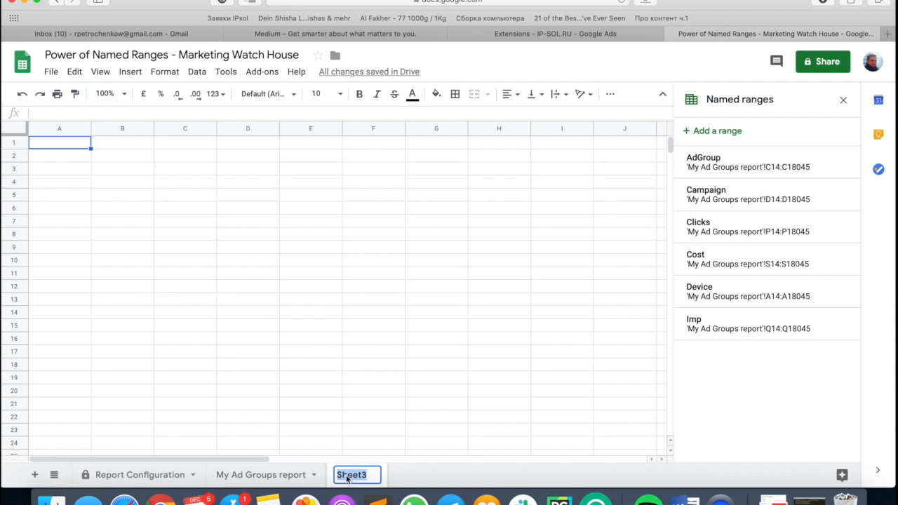
type("Dashboar")
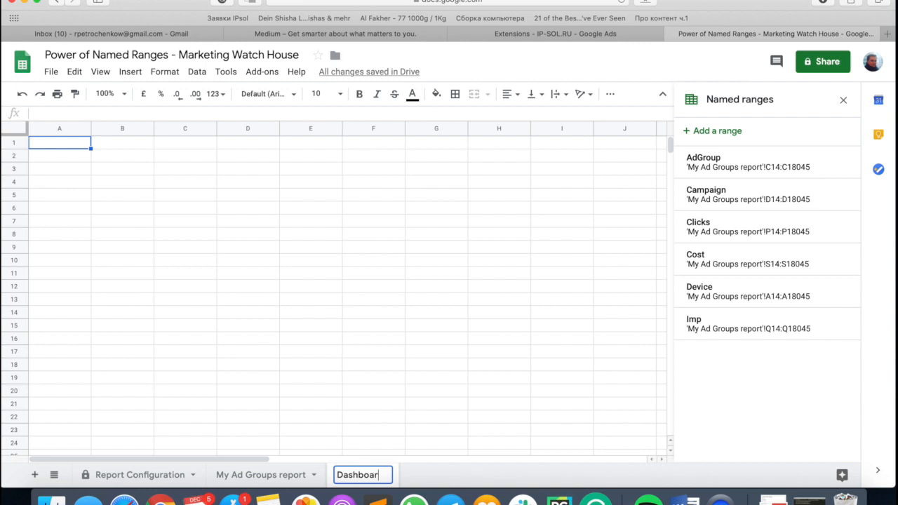
type("d")
key("Return")
- Enter a UNIQUE formula over the Campaign named range in cell A5 of the Dashboard sheet
left_click(35, 196)
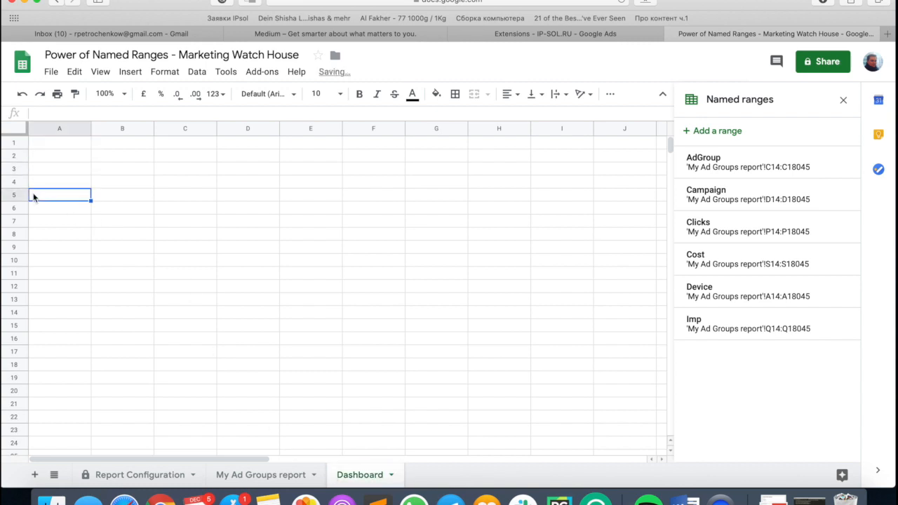
type("=")
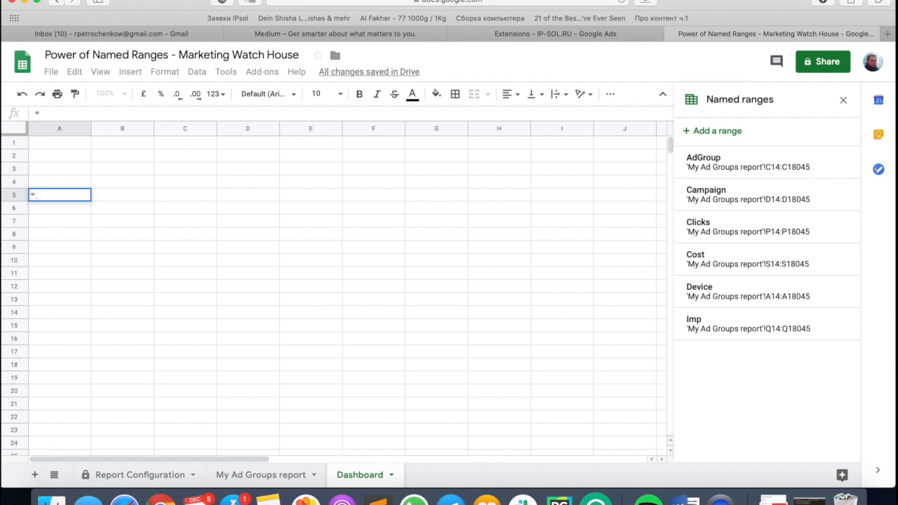
type("Q")
key("BackSpace")
type("UNI")
key("Tab")
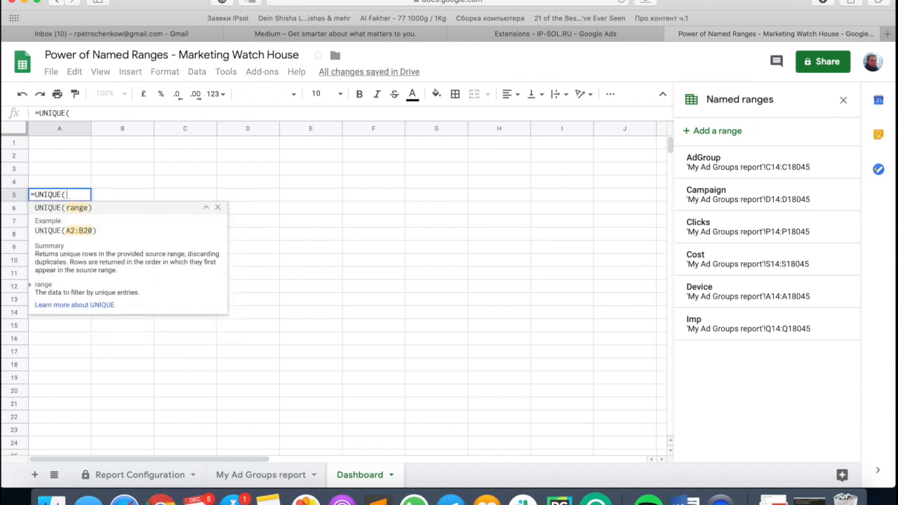
type("Cam")
key("Tab")
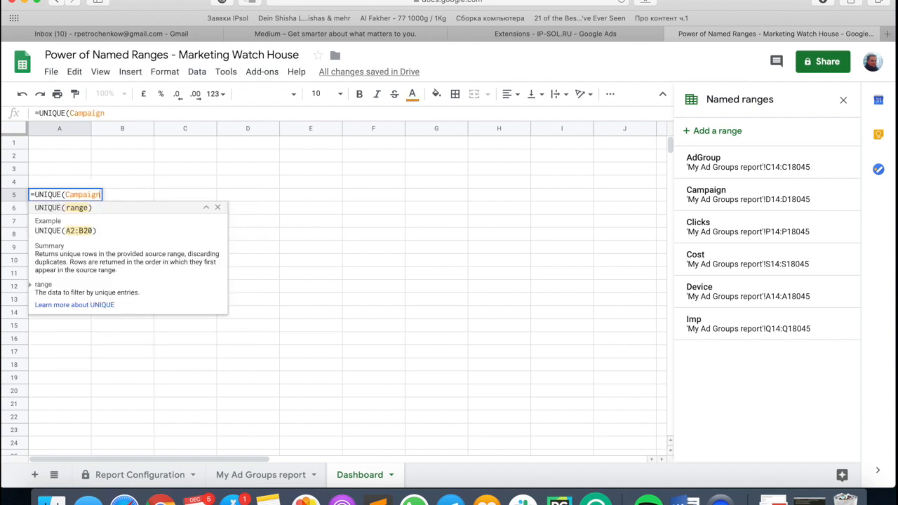
type("}")
key("Return")
- Correct the formula in A5 to =UNIQUE(Campaign) by removing the stray curly brace
left_click(48, 196)
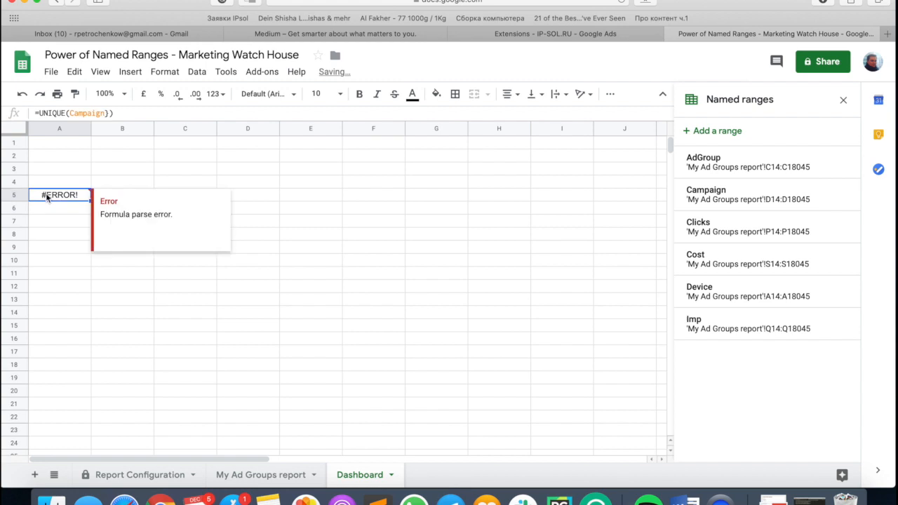
left_click(134, 124)
left_click(52, 191)
left_click(109, 112)
key("BackSpace")
key("Return")
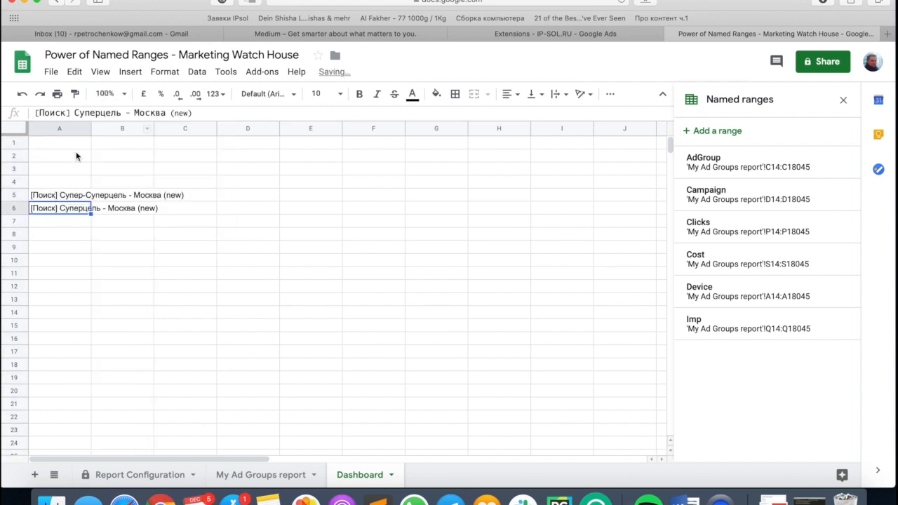
- Clear the campaign formula from A5 and enter the header AdGroups in A4
left_click(65, 200)
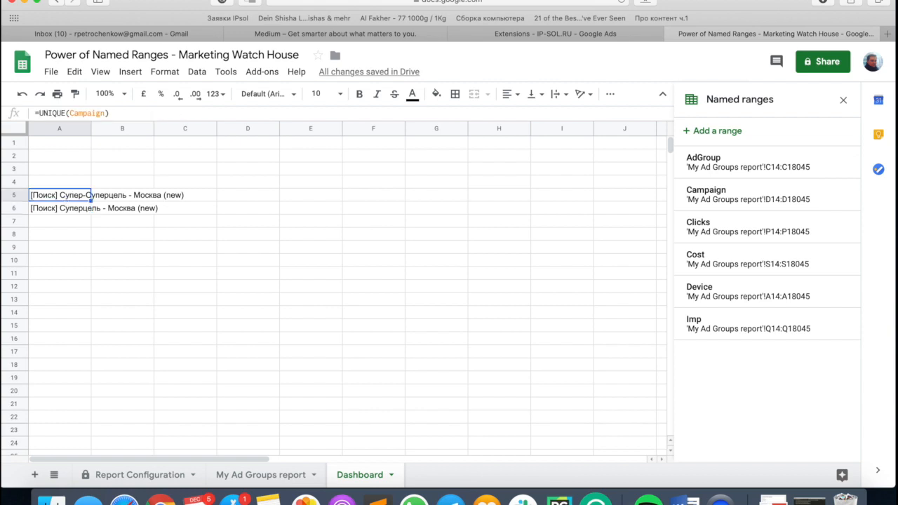
type("]\\")
key("BackSpace")
key("Return")
key("Up")
key("Up")
type("AdGroups")
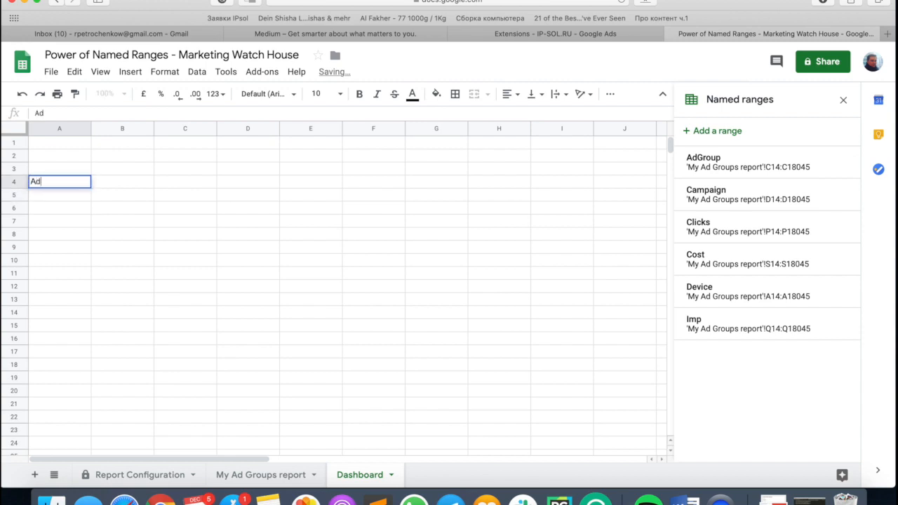
key("Return")
- List the unique ad groups from A5 downward with the formula =UNIQUE(AdGroup)
type("=UNIQUE(AD")
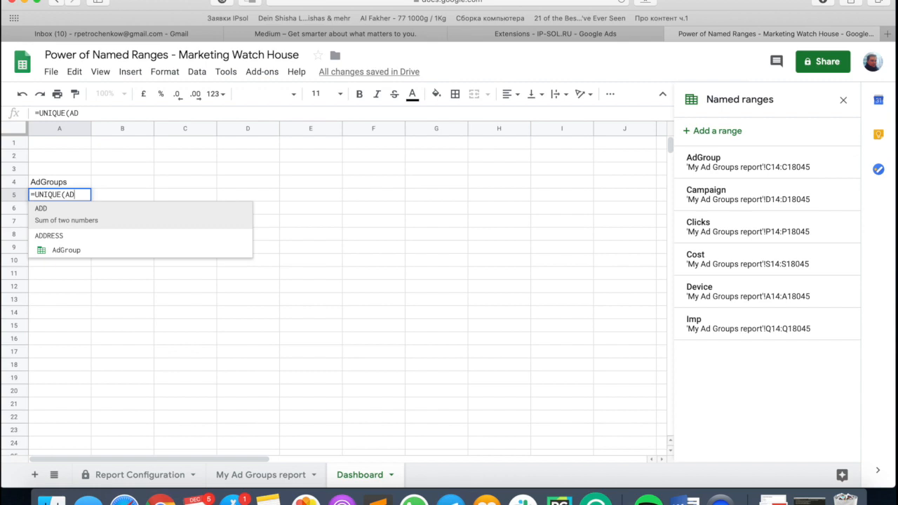
key("Down")
key("Down")
key("Tab")
key("Return")
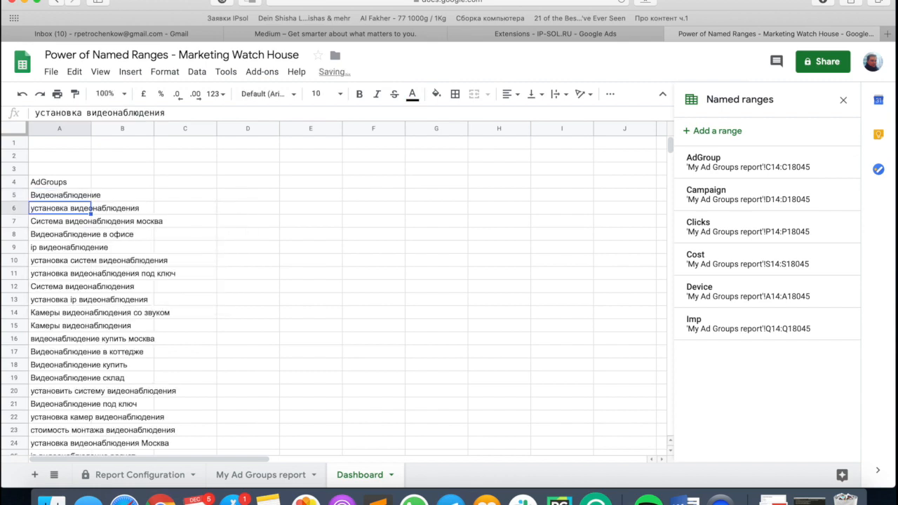
- Enter the header Campaign in B4, beside the AdGroups header
key("Down")
key("Down")
key("Down")
key("Up")
key("Up")
key("Up")
key("Up")
key("Up")
key("Right")
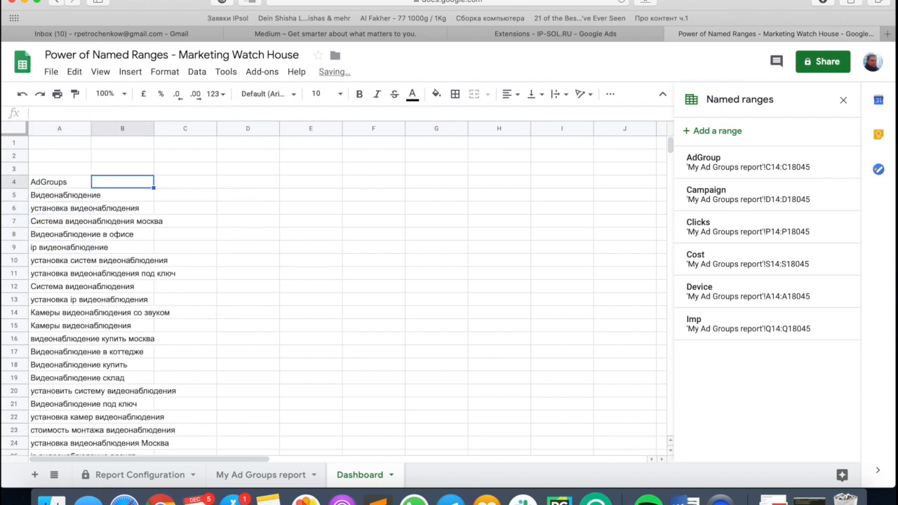
type("Campaign")
key("Return")
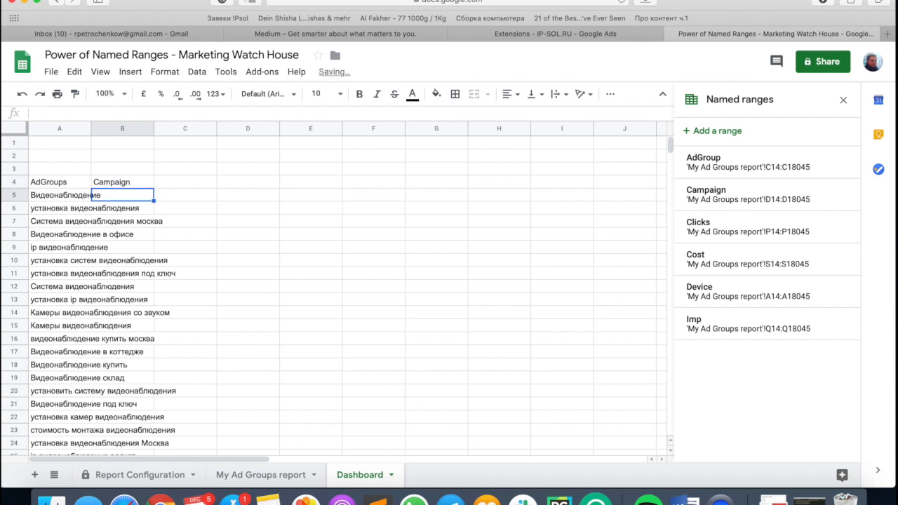
- Start a VLOOKUP formula in B5 with A5 as the search key and open a curly-brace array for the range
type("=VLOO")
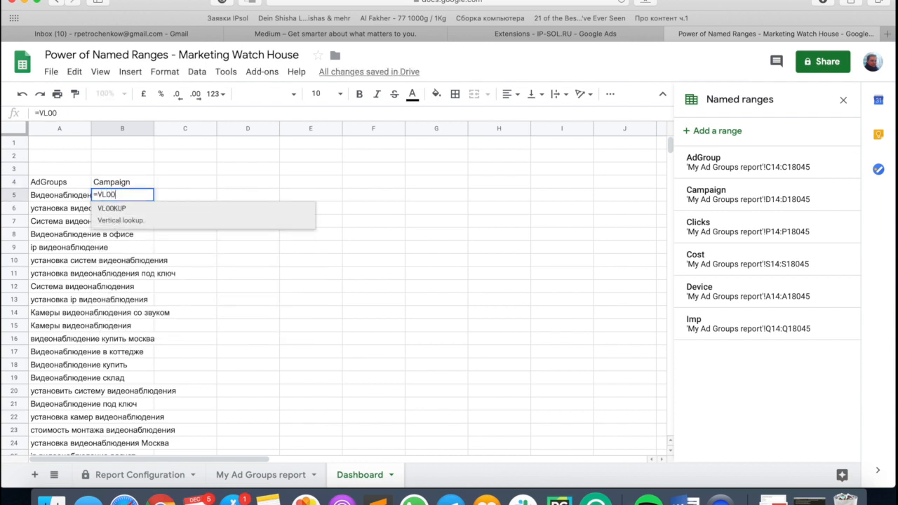
key("Tab")
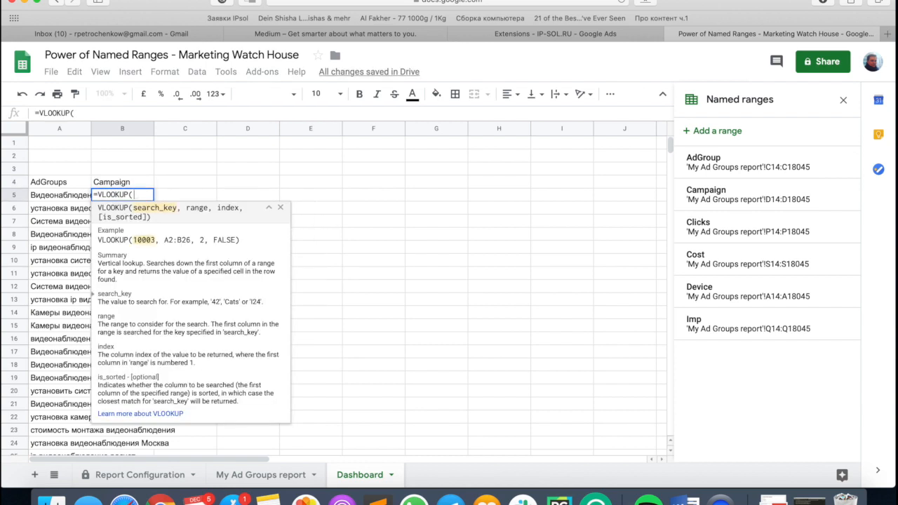
key("Left")
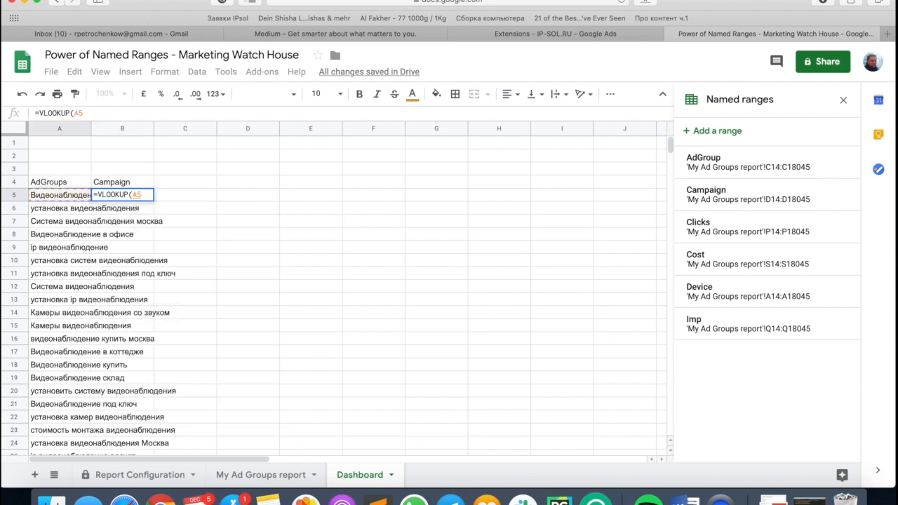
type(",")
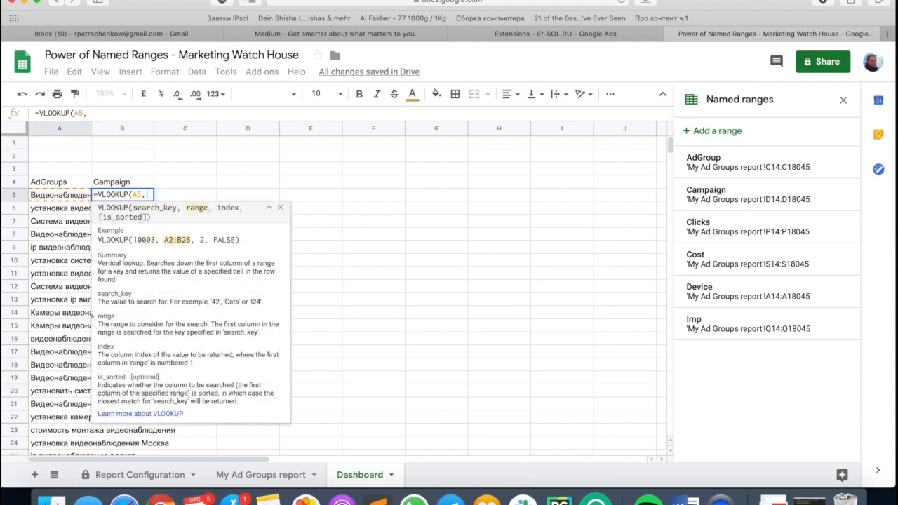
type("{")
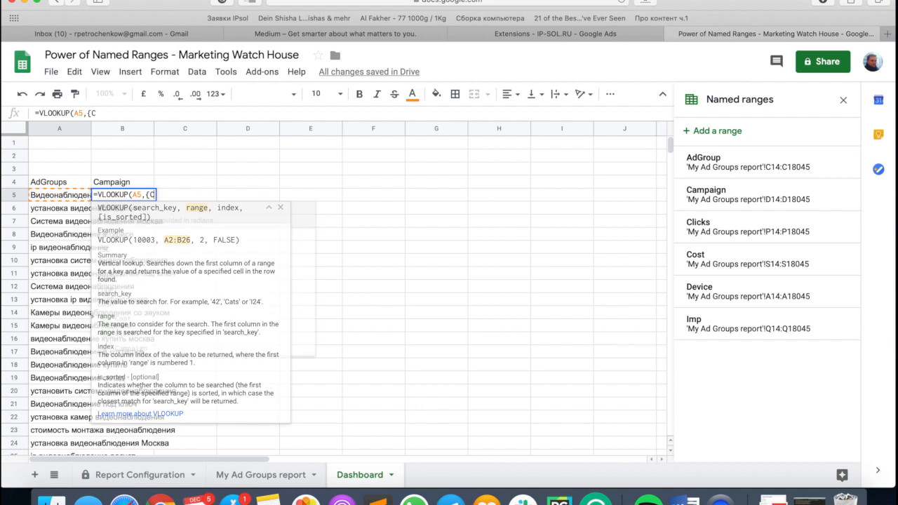
type("Cam")
key("Tab")
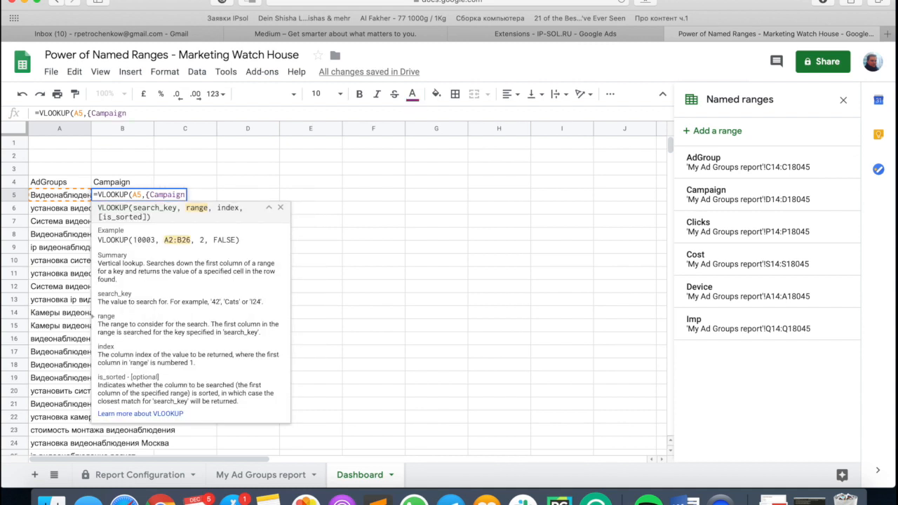
key("BackSpace")
key("BackSpace")
key("BackSpace")
key("BackSpace")
key("BackSpace")
key("BackSpace")
key("BackSpace")
key("BackSpace")
- Complete the B5 formula as =VLOOKUP(A5,{AdGroup,Campaign},2,False)
type("Ad")
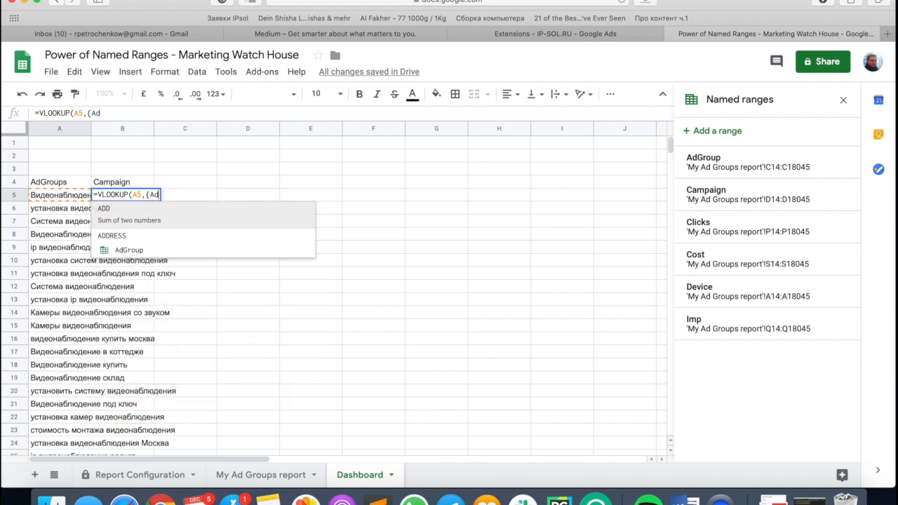
key("Tab")
type(",Cam")
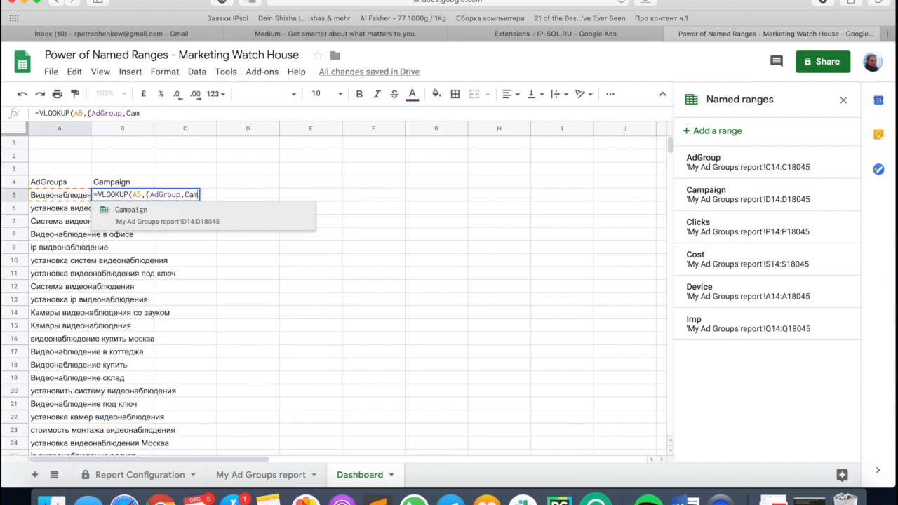
key("Tab")
type("}")
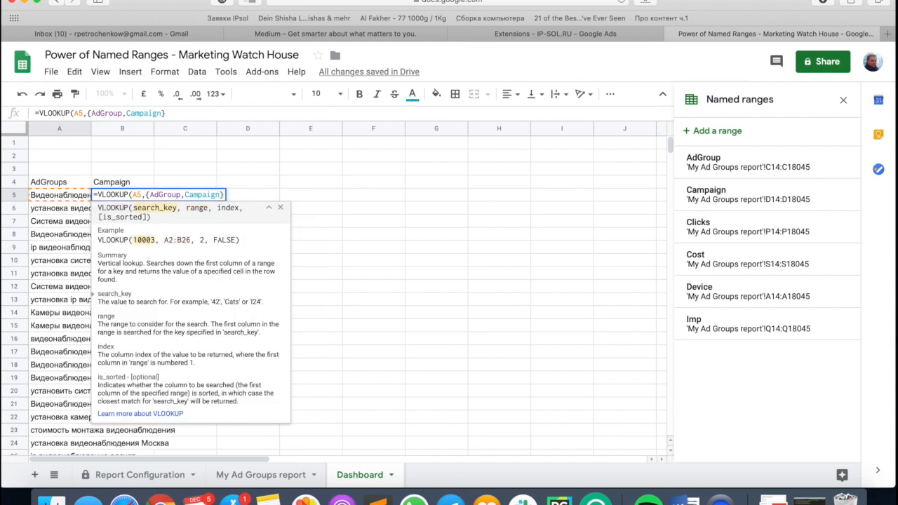
type(",")
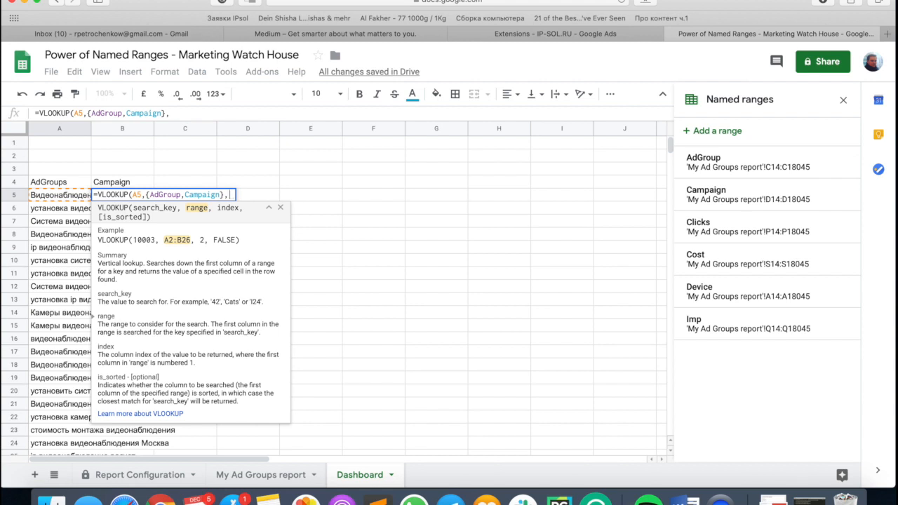
type("2,False)")
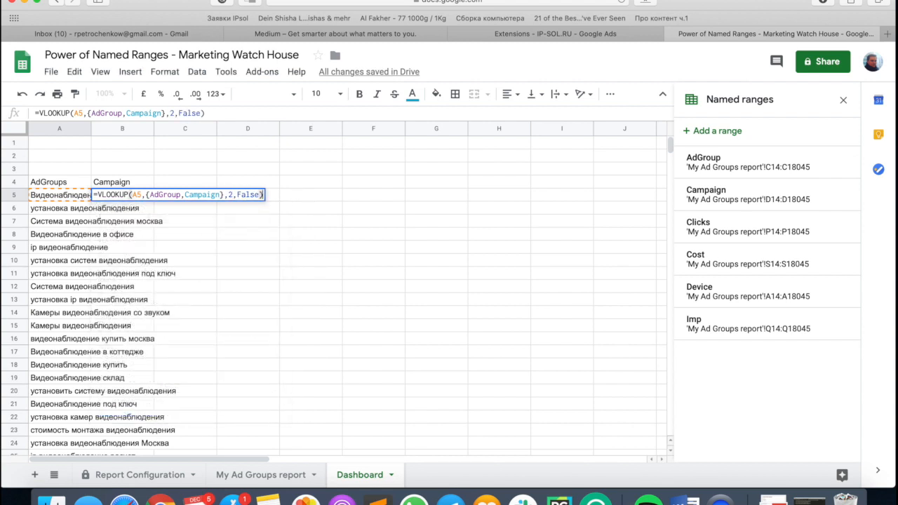
key("Return")
- Fill the VLOOKUP formula from B5 down the Campaign column alongside the ad groups
key("Up")
key("ctrl+c")
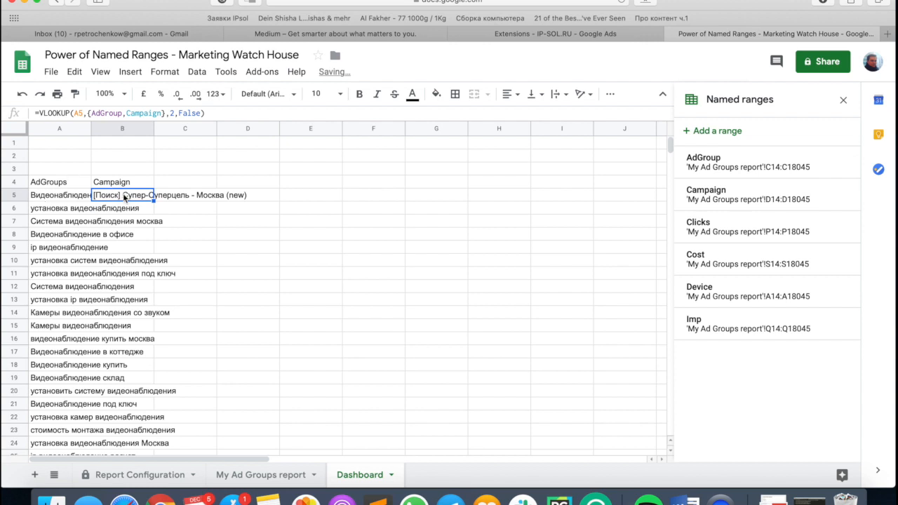
key("Left")
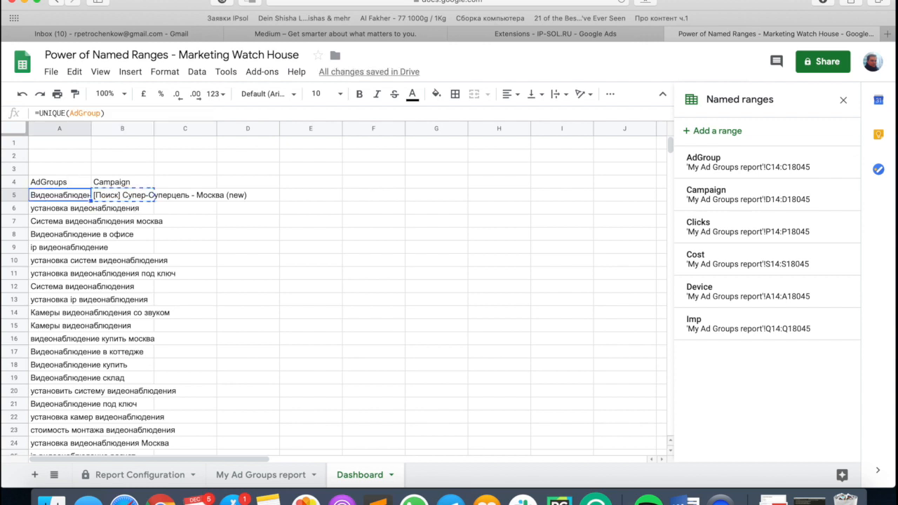
left_click(143, 198)
double_click(154, 200)
left_click(134, 238)
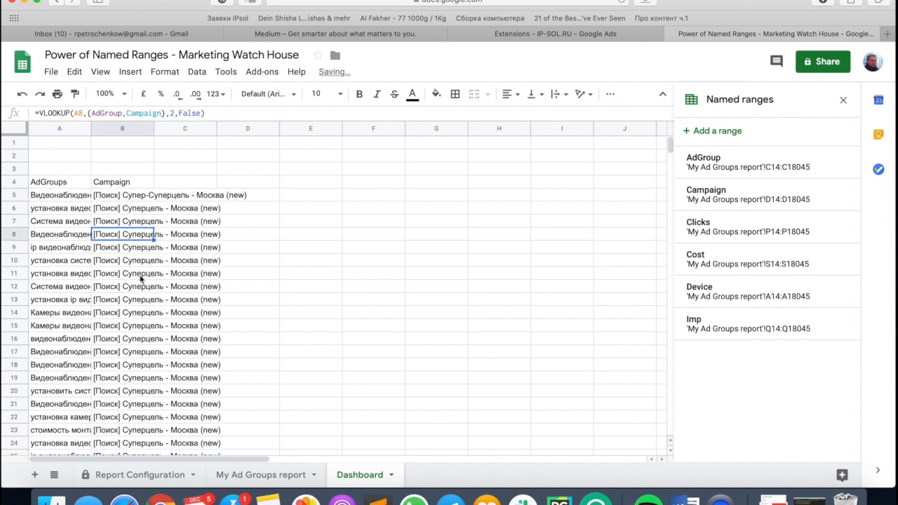
- Clear the surplus lookup formula from B46, just below the last ad group row
scroll(134, 275, "down", 5)
scroll(134, 276, "up", 5)
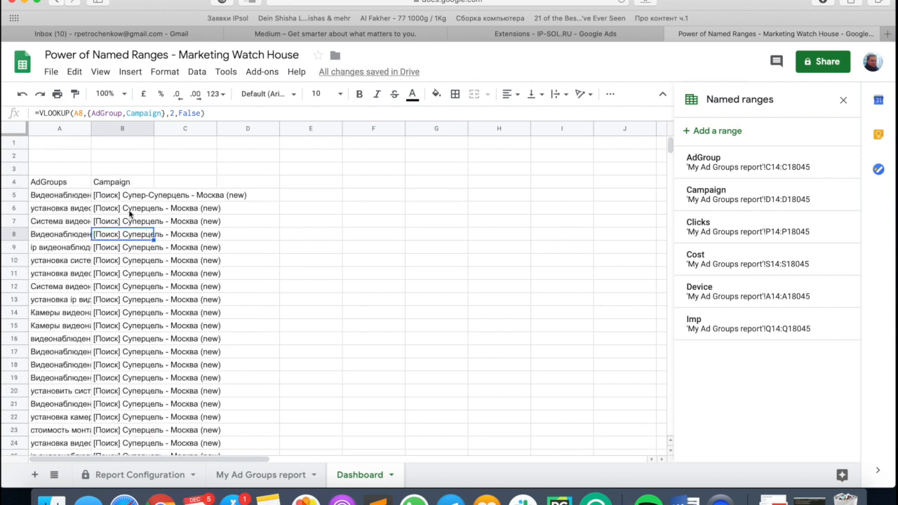
left_click(145, 209)
scroll(117, 335, "down", 15)
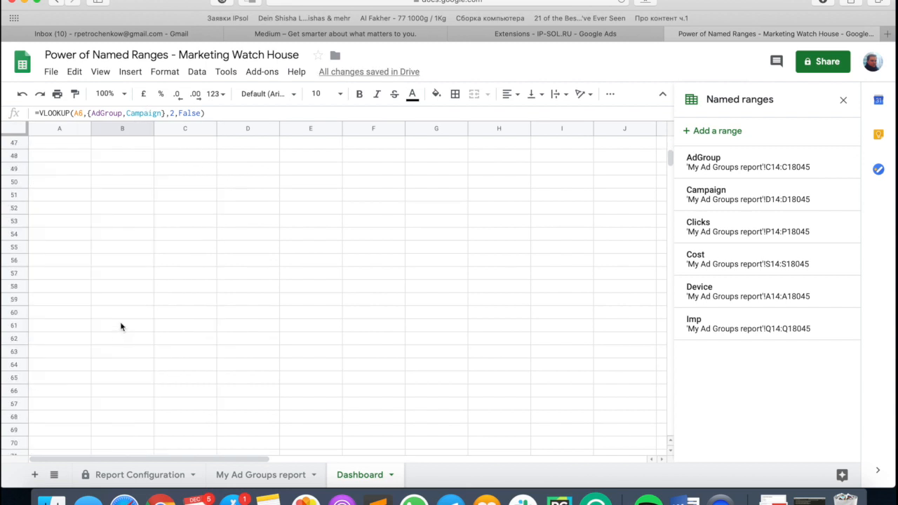
scroll(137, 204, "up", 6)
left_click(121, 364)
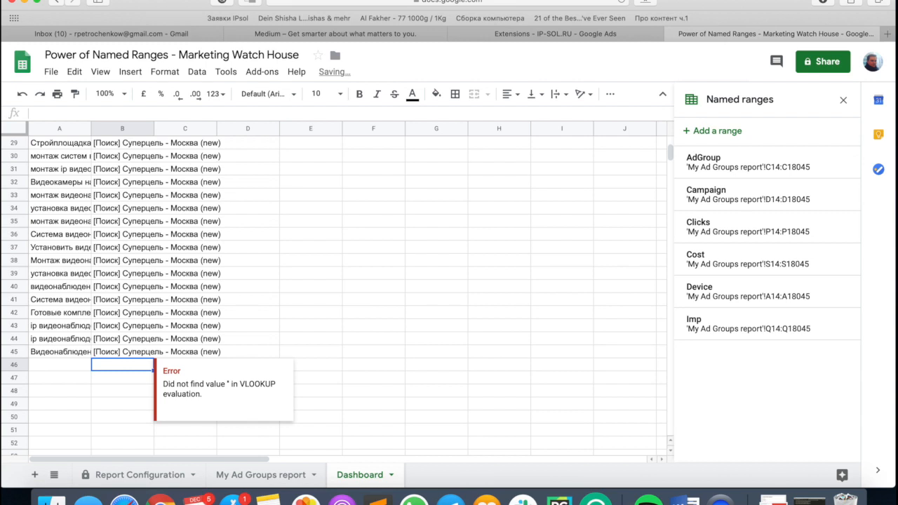
scroll(126, 358, "up", 10)
- Fit the widths of columns A and B to their contents
left_click(111, 197)
key("Up")
key("Right")
key("Right")
key("Left")
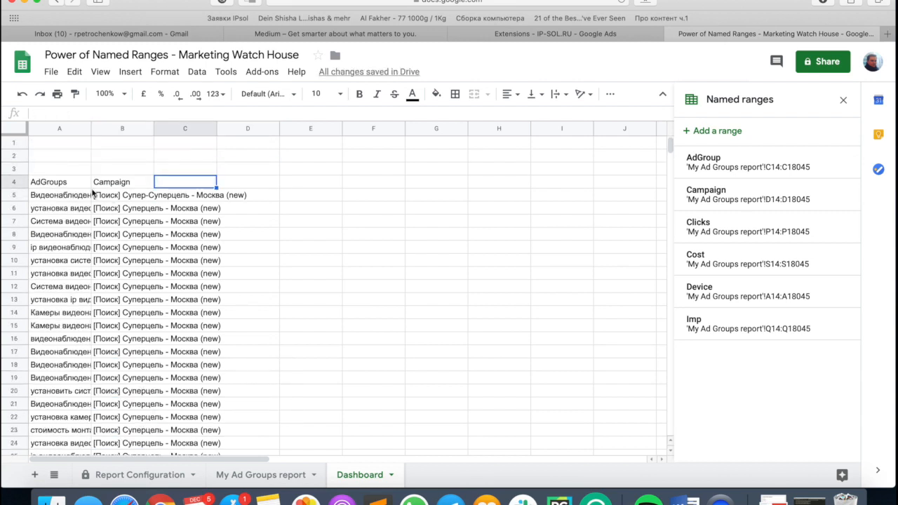
left_click(84, 128)
left_click(122, 128, "shift")
double_click(153, 128)
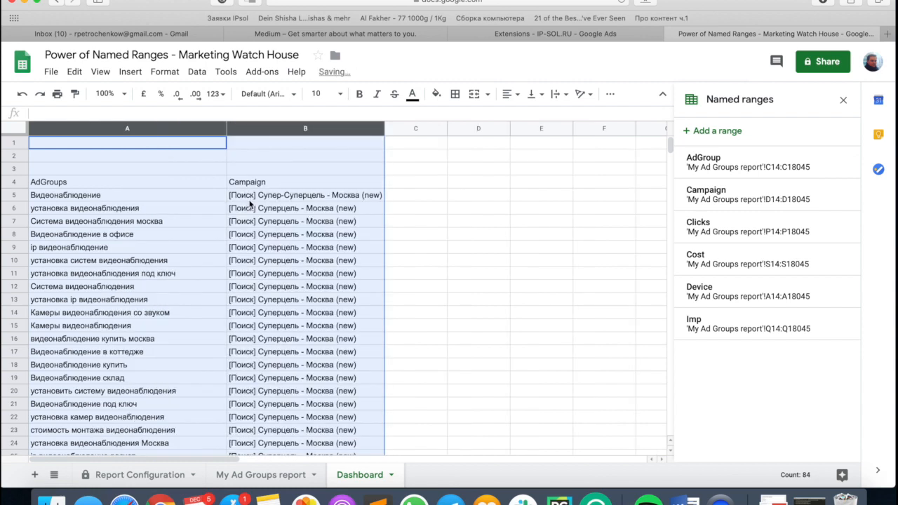
- Enter the header Cost in C4, beside the Campaign header
left_click(250, 199)
left_click(403, 183)
type("Cost")
key("Return")
- Sum the cost by campaign and ad group in C5 with =SUMIFS(Cost,Campaign,B5,AdGroup,A5)
type("=SUMIFS(")
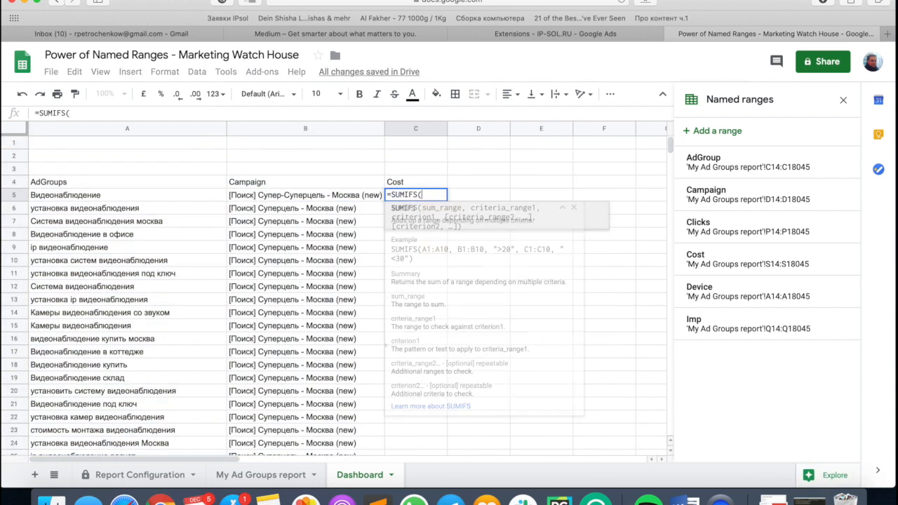
type("Cost,")
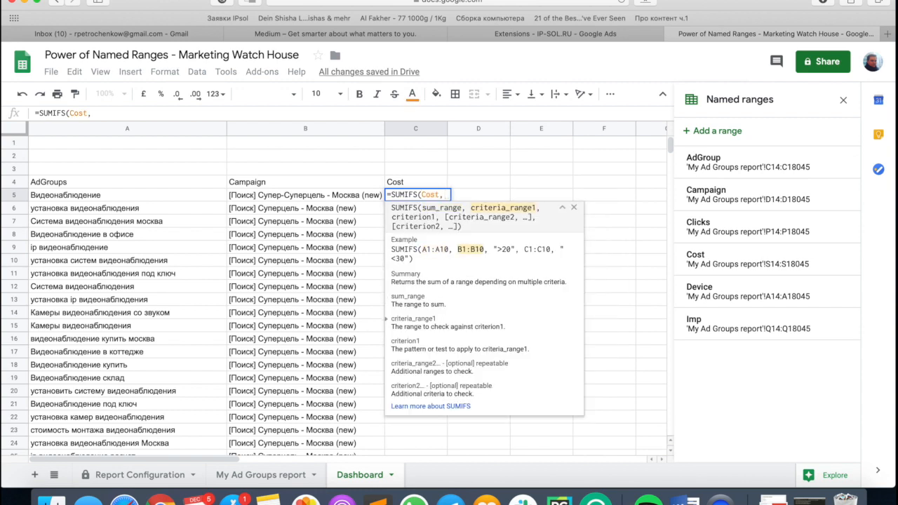
type("Campaign,")
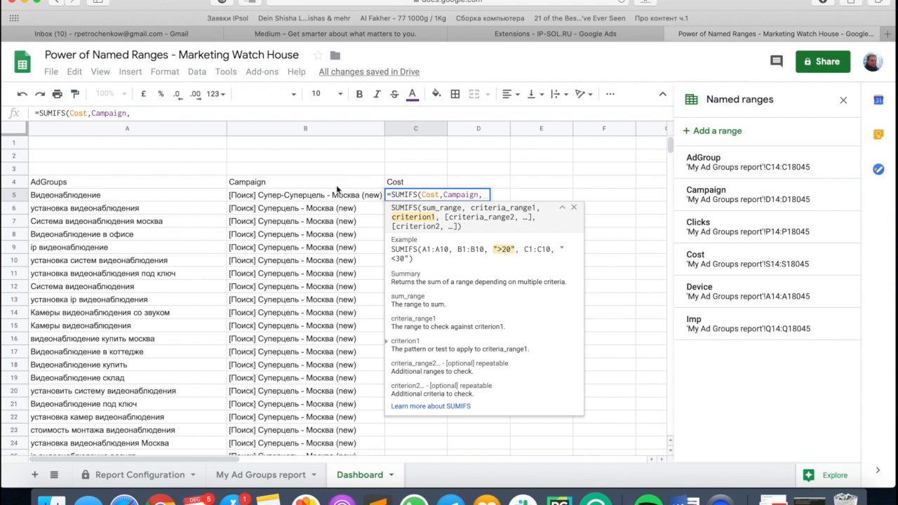
left_click(331, 196)
type(",Ad")
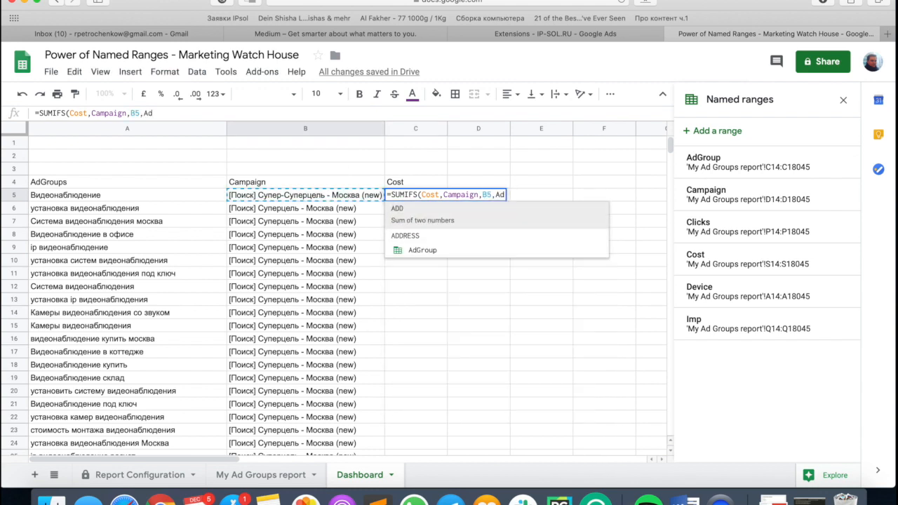
key("Down")
key("Down")
key("Tab")
type(",")
left_click(157, 197)
key("Return")
- Copy the SUMIFS formula from C5 down the Cost column alongside the ad groups
key("Up")
key("ctrl+c")
scroll(341, 339, "down", 15)
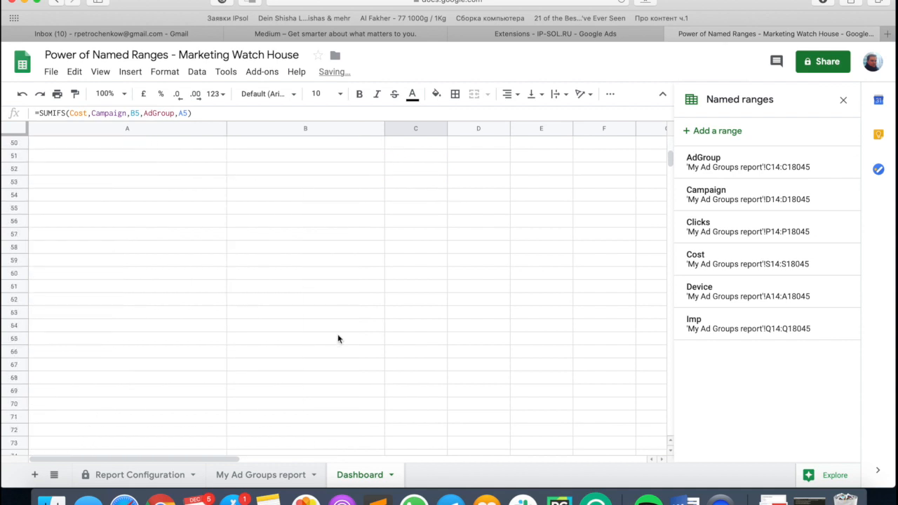
scroll(431, 286, "up", 6)
left_click(412, 223, "shift")
key("ctrl+v")
scroll(412, 225, "up", 10)
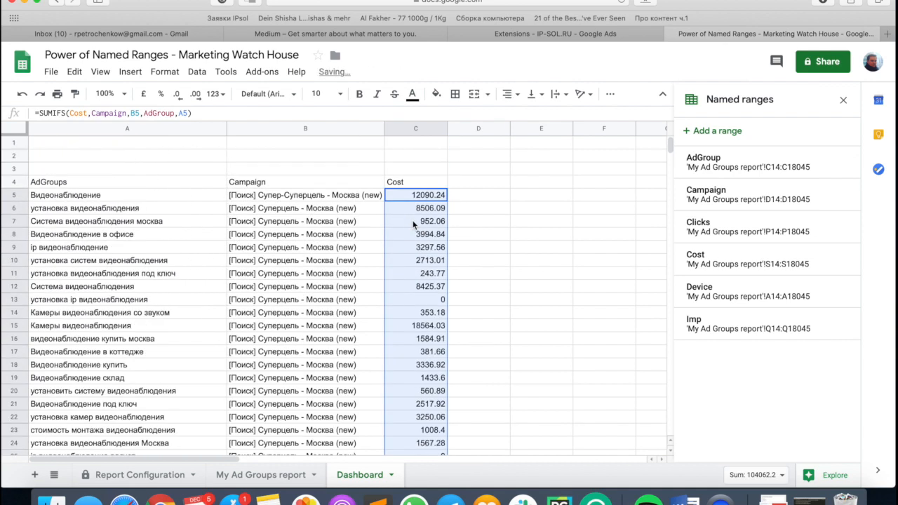
key("Down")
key("Down")
key("Down")
key("Down")
key("Down")
key("Up")
key("Up")
key("Up")
key("Up")
key("Up")
- Enter the header Imp in D4, beside the Cost header
key("Left")
key("Up")
key("Right")
key("Right")
key("Right")
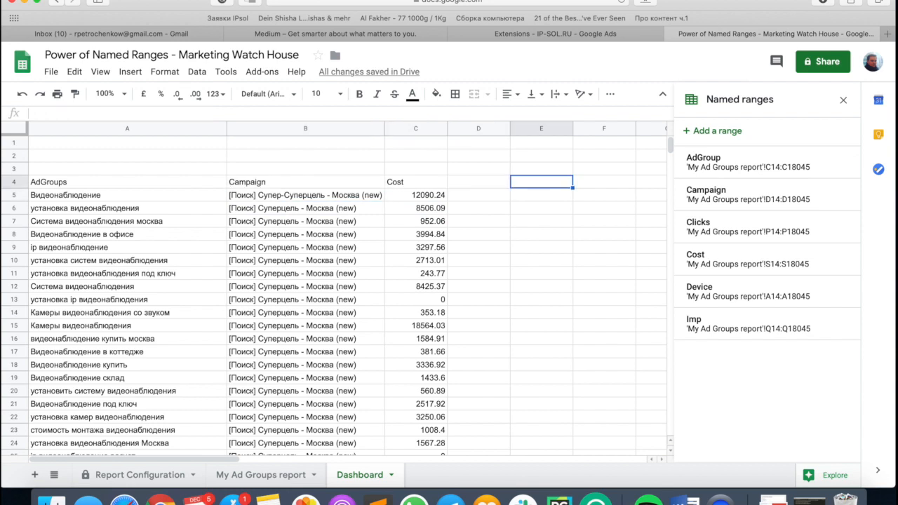
key("Left")
type("Imp")
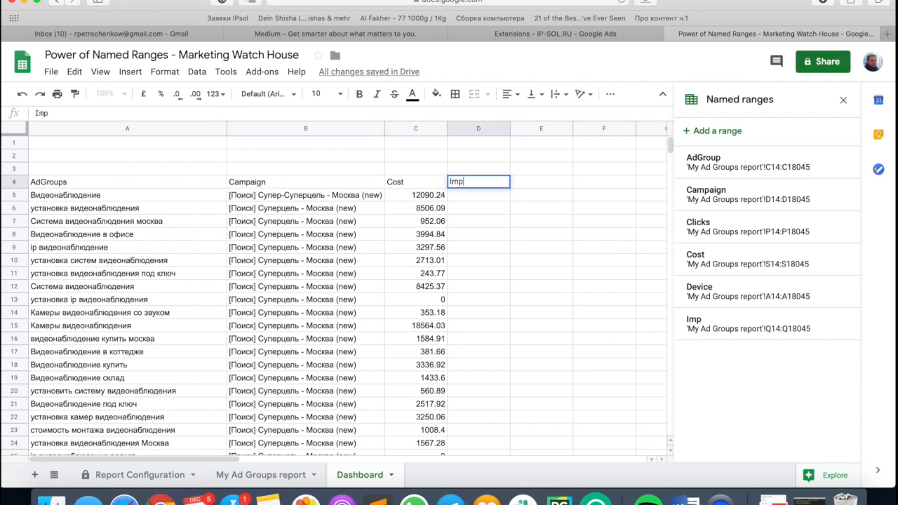
key("Return")
- Start a SUMIFS formula in D5 with the named range Imp as its sum range
type("=SUMI")
key("Tab")
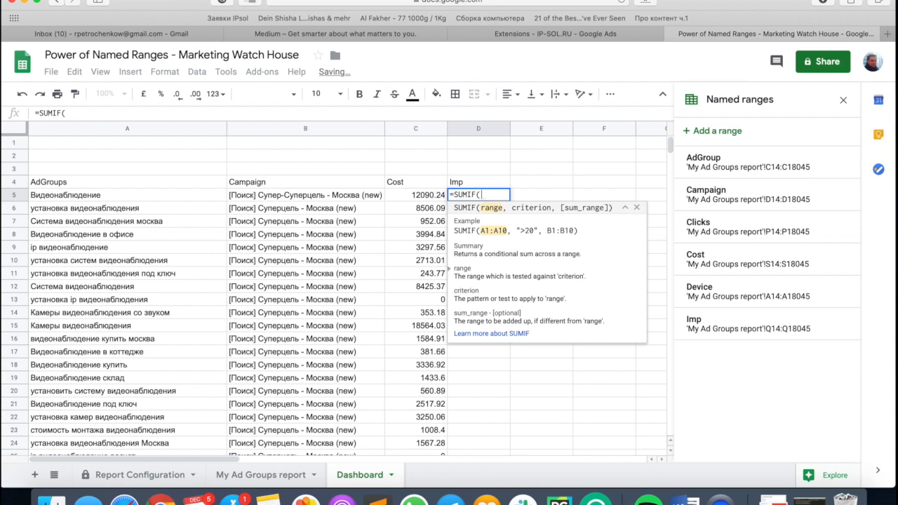
key("BackSpace")
key("BackSpace")
type("FS")
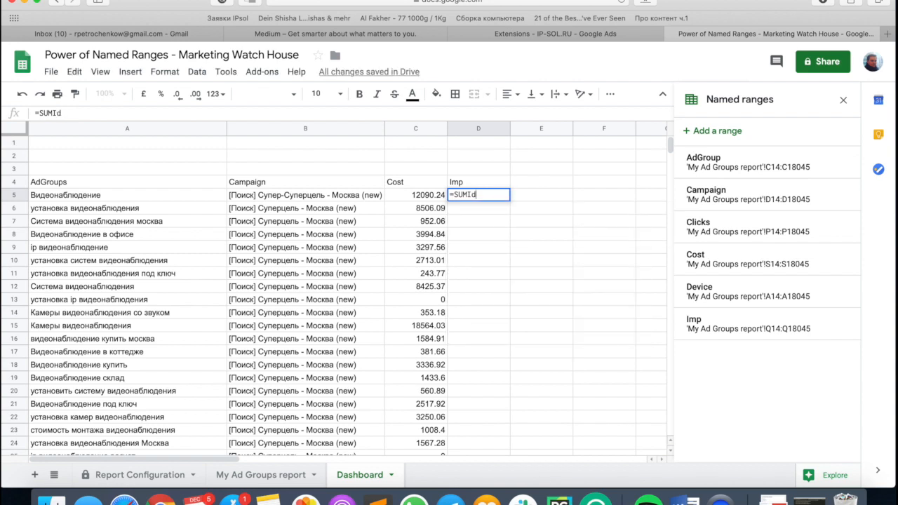
key("Tab")
type("Imp")
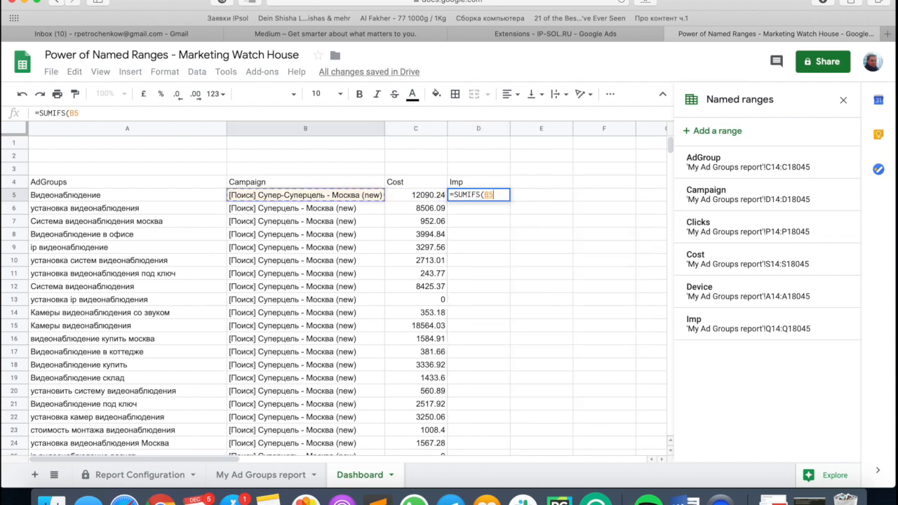
type(",")
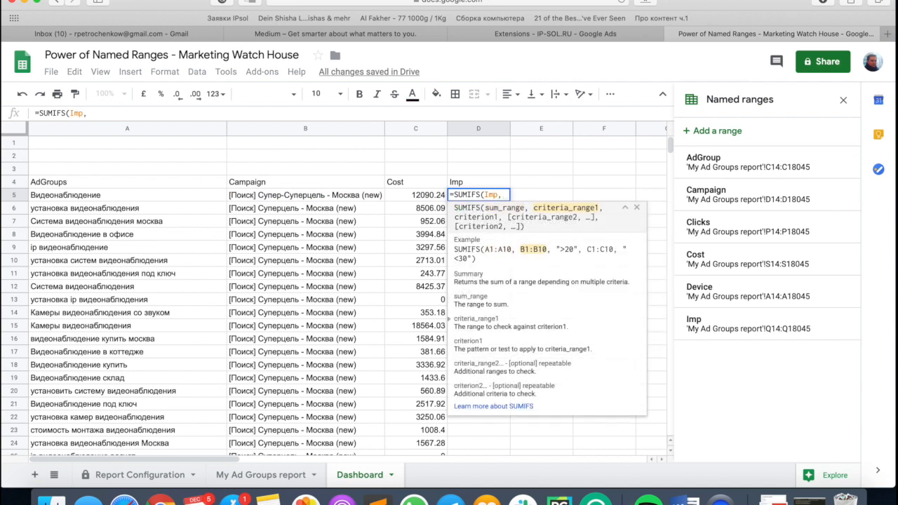
- Complete the D5 formula as =SUMIFS(Imp,AdGroup,A5,Campaign,B5)
type("Ad")
key("Tab")
type(",")
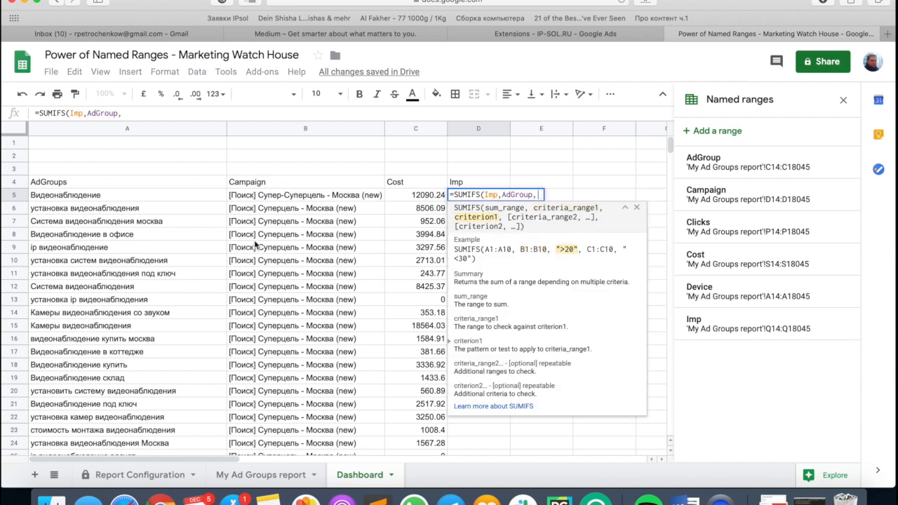
left_click(157, 194)
type(",Cam")
key("Tab")
type(",")
left_click(242, 191)
type(")")
key("Return")
- Enter the header Clicks in E4, beside the Imp header
key("Up")
key("Right")
key("Up")
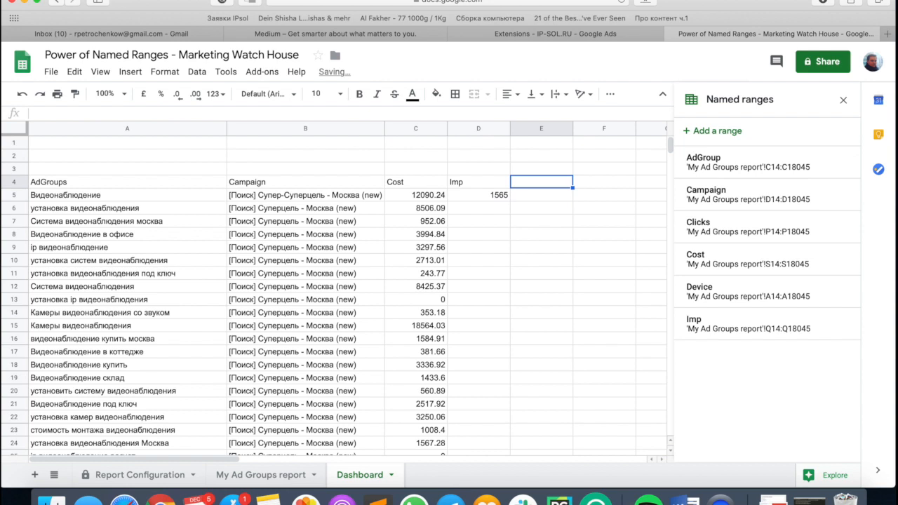
type("Clicks")
key("Return")
- Sum the clicks by ad group and campaign in E5 with =SUMIFS(Clicks,AdGroup,A5,Campaign,B5)
type("=SUMIFSS")
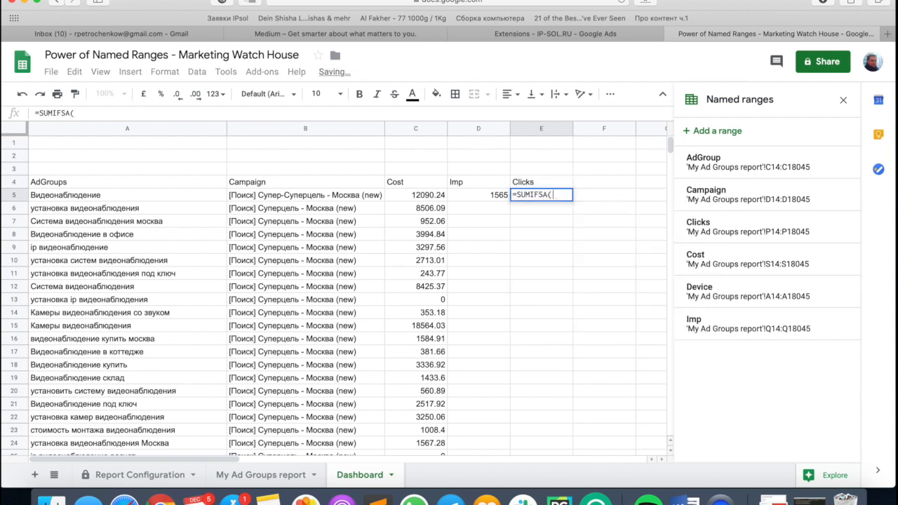
key("BackSpace")
type("(Cli")
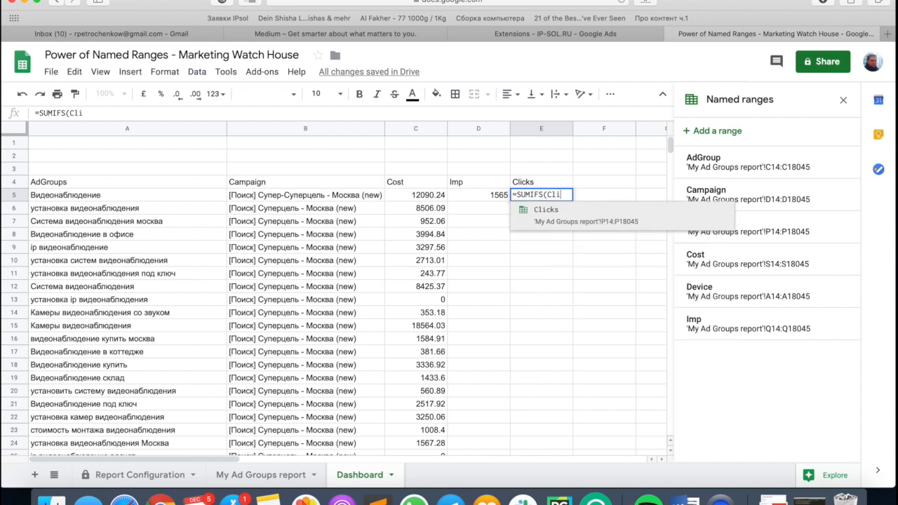
type("cks,Ad")
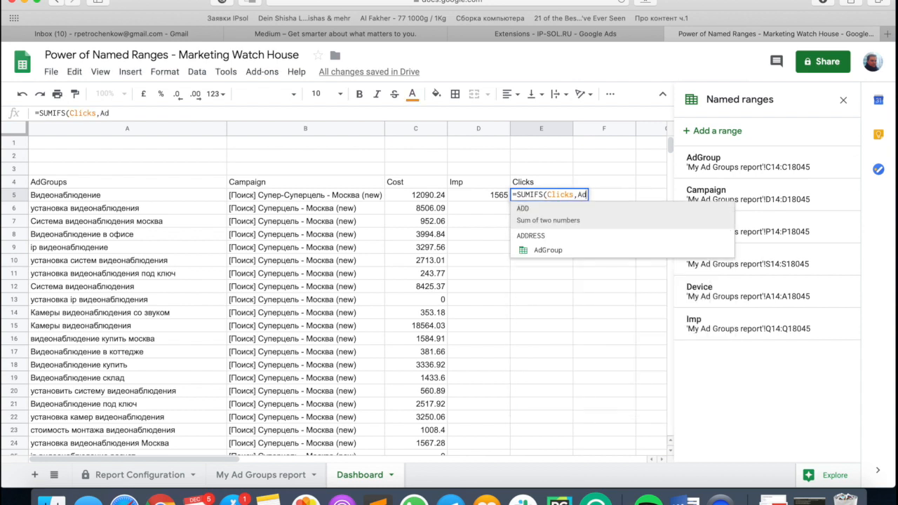
key("Tab")
type(",")
left_click(66, 196)
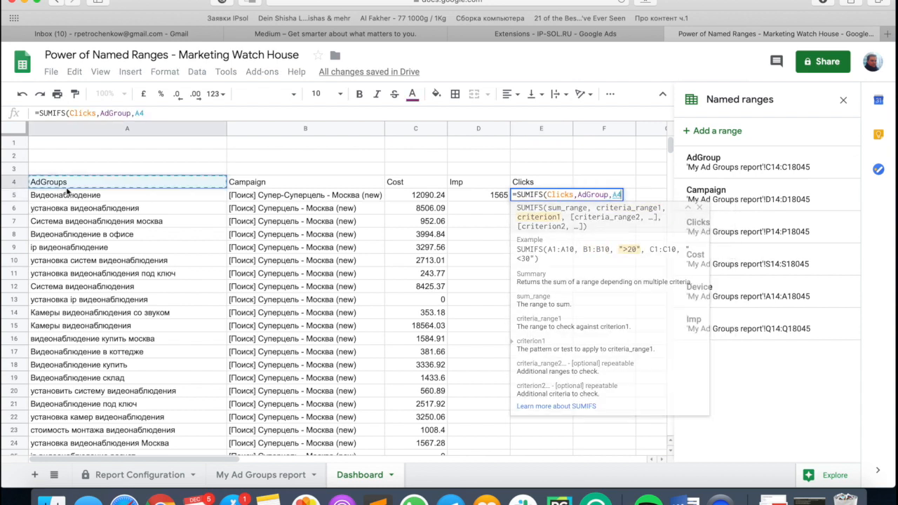
type(",Cam")
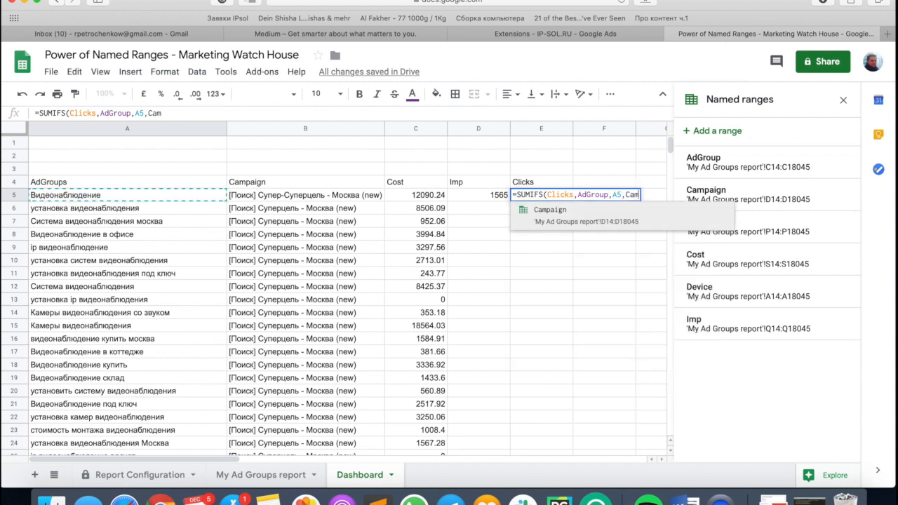
key("Tab")
type(",")
left_click(241, 197)
type(")")
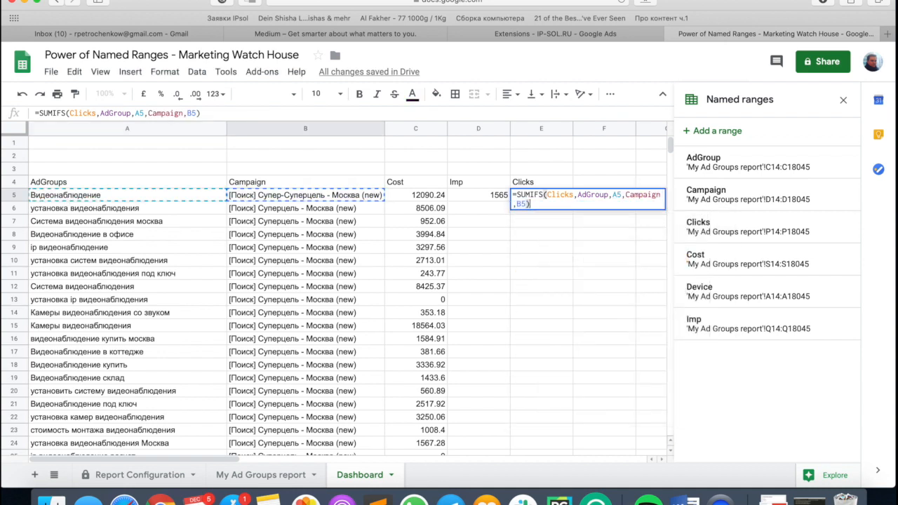
key("Return")
- Enter the header CTR in F4, beside the Clicks header
key("Left")
key("Up")
key("Up")
key("Right")
key("Right")
type("CTR")
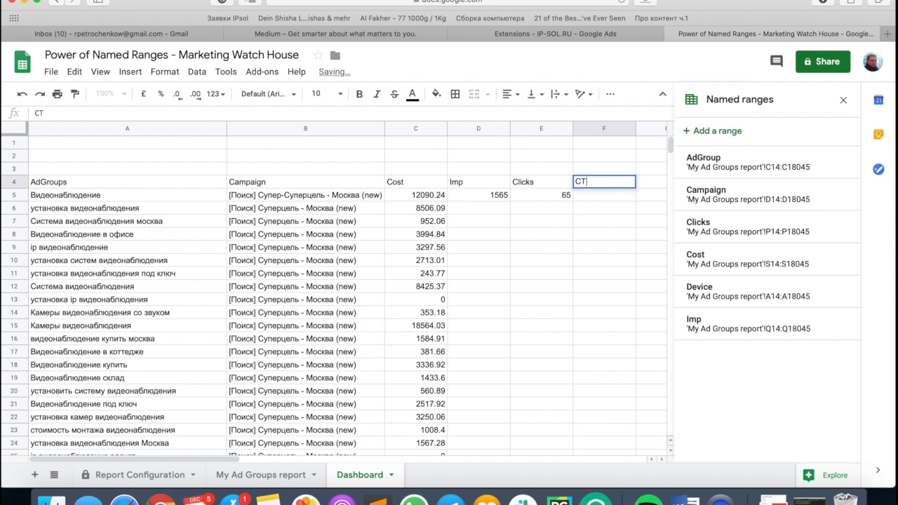
key("Return")
- Calculate the click-through rate in F5 with =IFERROR(E5/D5,"")
type("=IFERROR(")
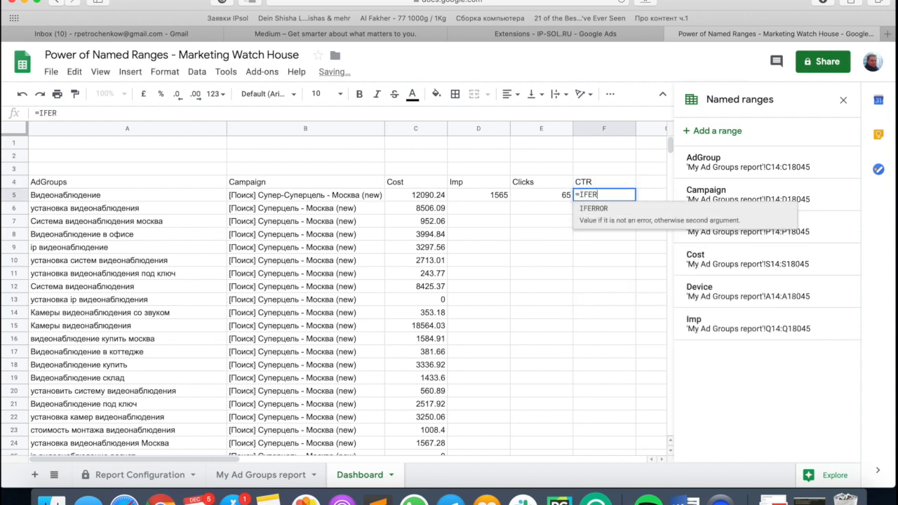
key("Left")
key("Left")
key("Right")
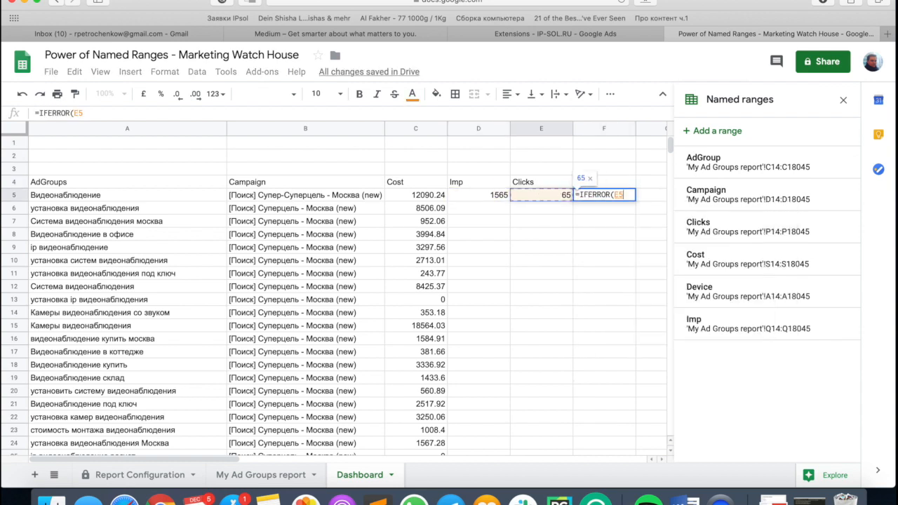
type("/")
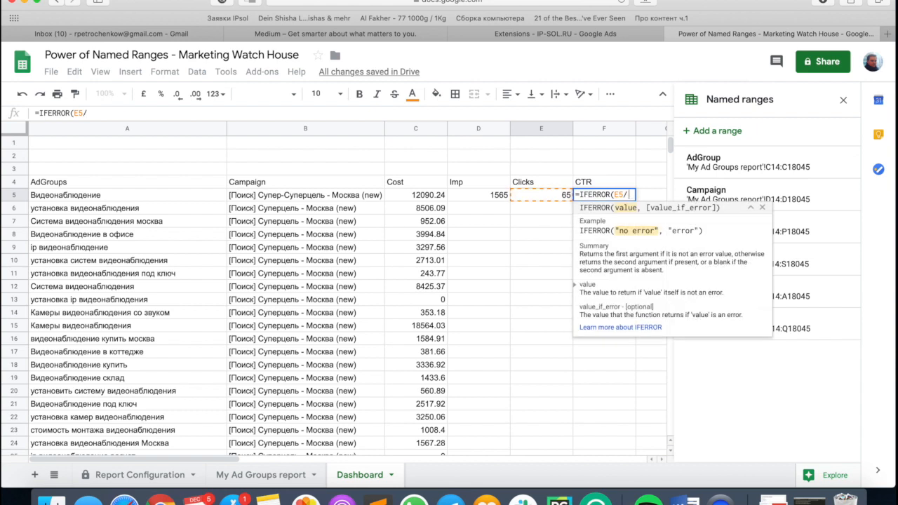
key("Left")
key("Left")
type(",")
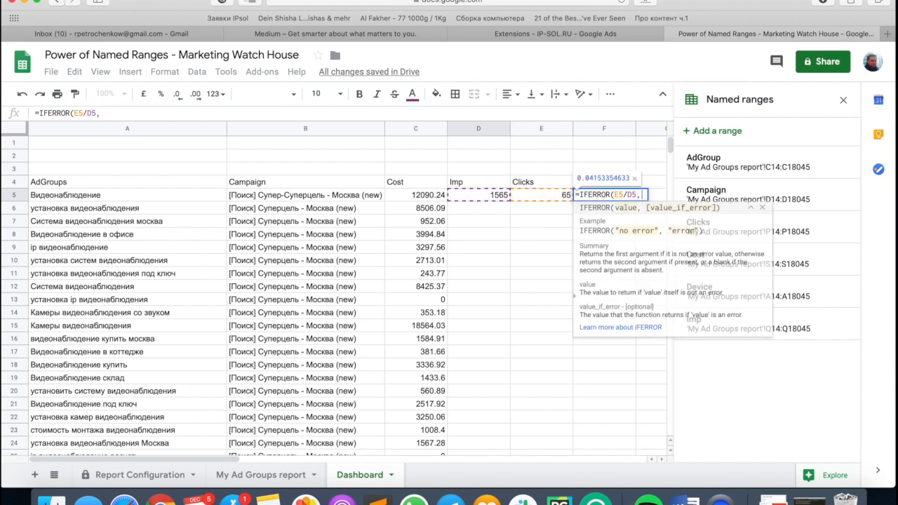
type("\"\")")
key("Return")
- Fill the D5:F5 formulas down the Imp, Clicks and CTR columns alongside the ad groups
key("Up")
key("Left")
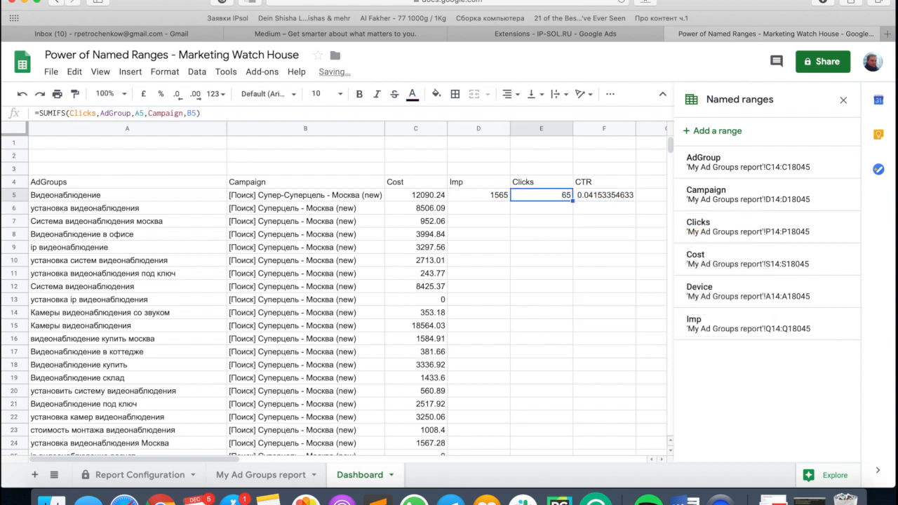
key("Left")
key("shift+Right")
key("shift+Right")
scroll(324, 291, "down", 5)
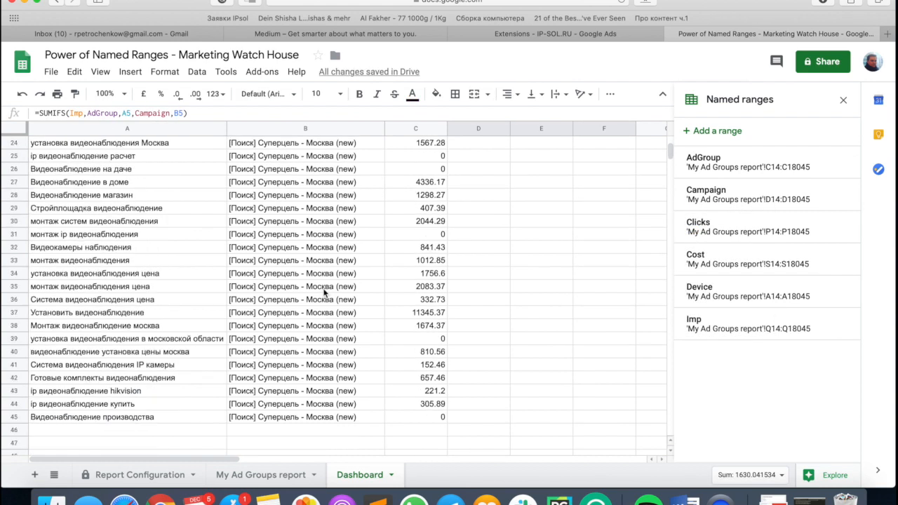
left_click(588, 394, "shift")
key("super+d")
scroll(617, 315, "up", 6)
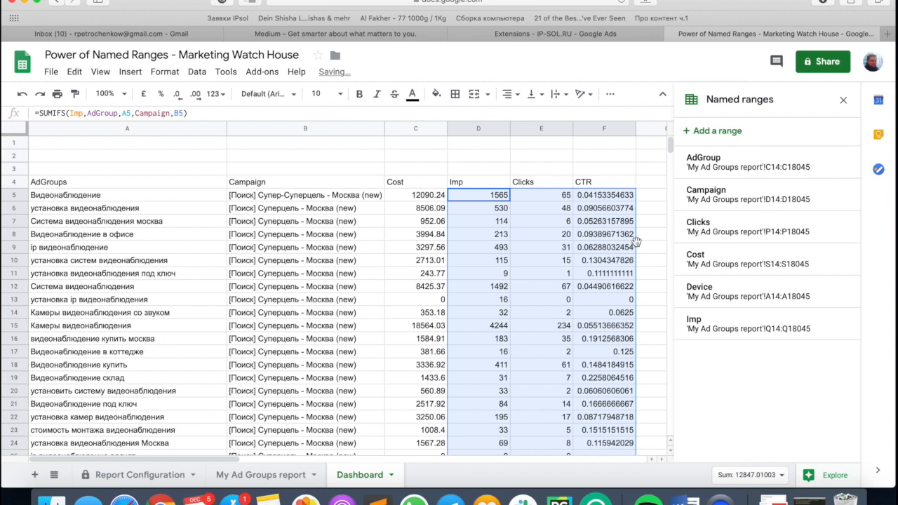
- Format the CTR column as percentages and the Cost column as pound currency
left_click(603, 128)
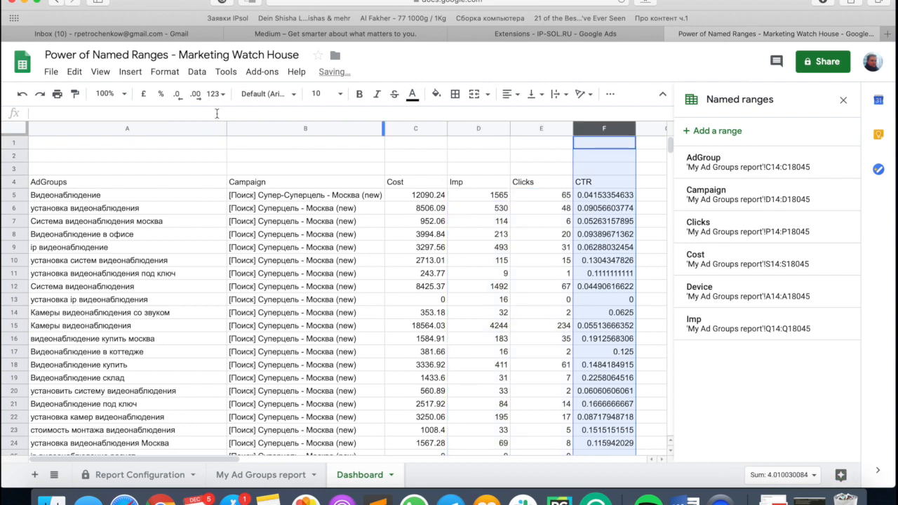
left_click(162, 95)
left_click(592, 196)
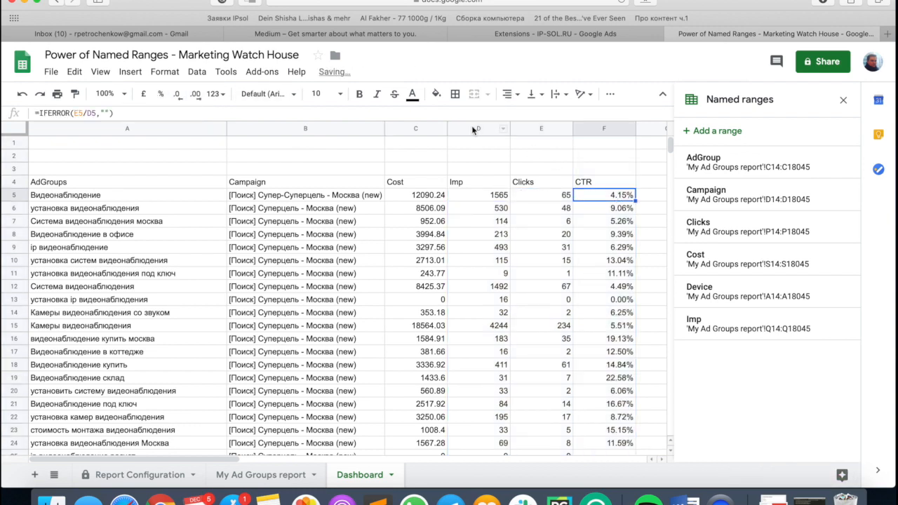
left_click(440, 129)
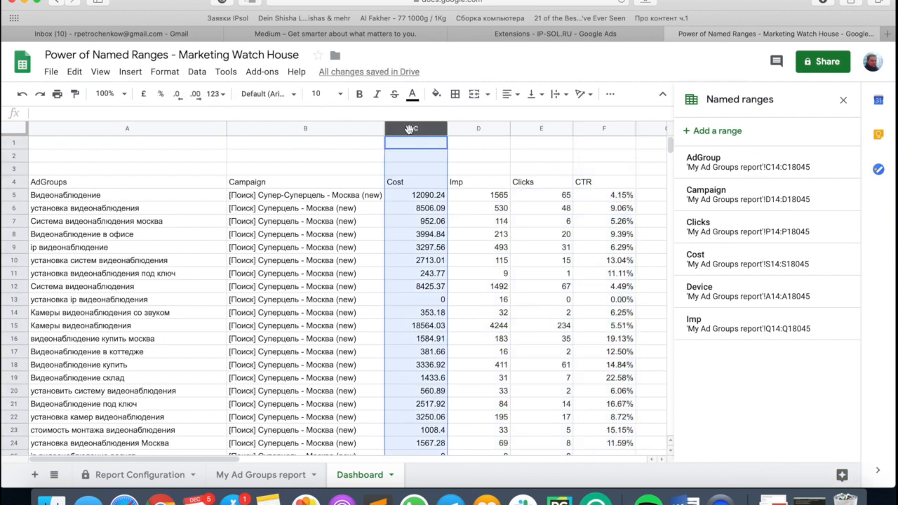
left_click(142, 93)
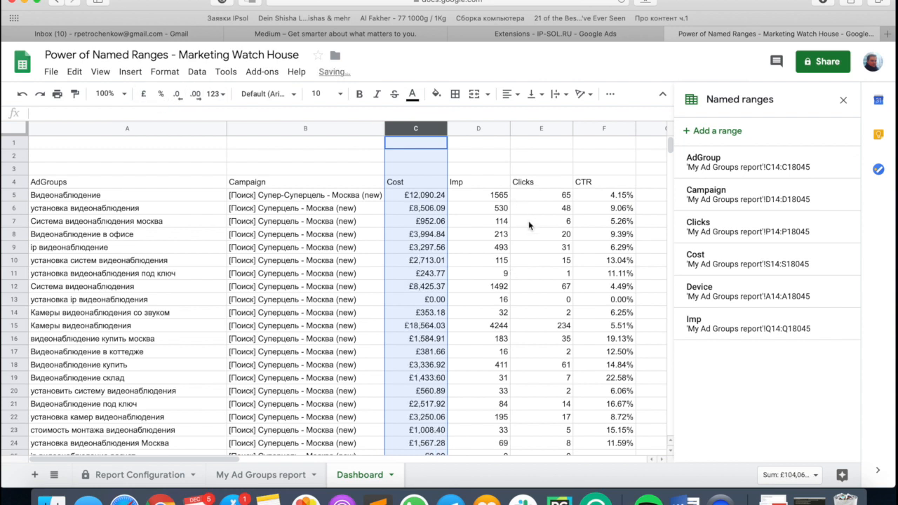
scroll(528, 221, "down", 1)
scroll(614, 295, "down", 6)
scroll(614, 295, "right", 3)
scroll(614, 295, "left", 3)
scroll(613, 295, "up", 7)
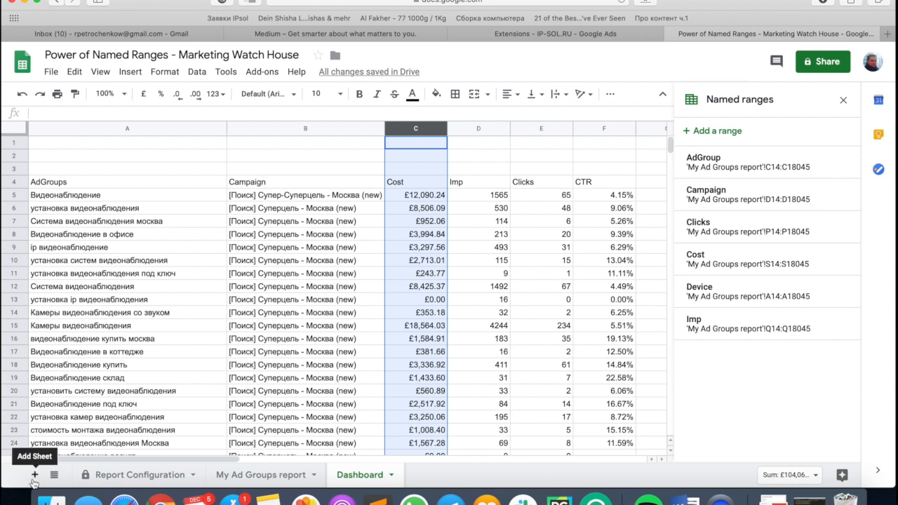
- Add a new blank sheet to the spreadsheet and select its cell A3
left_click(33, 477)
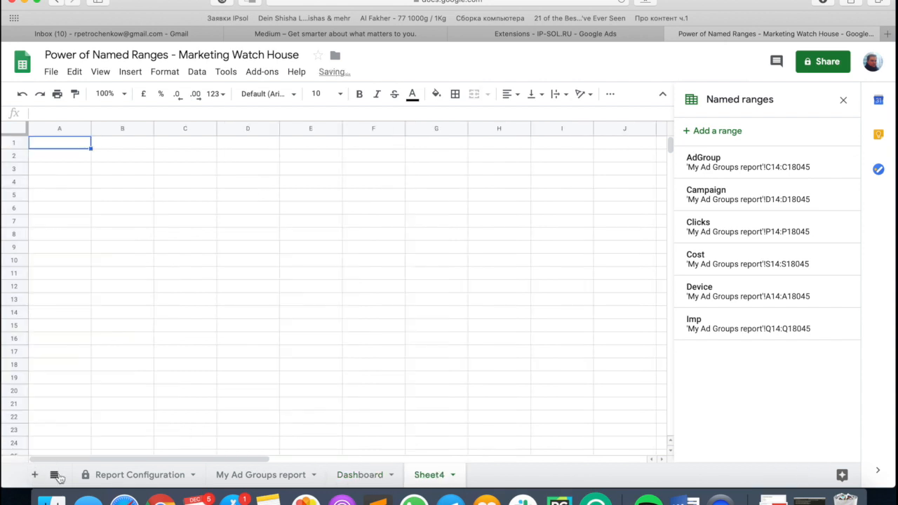
left_click(59, 174)
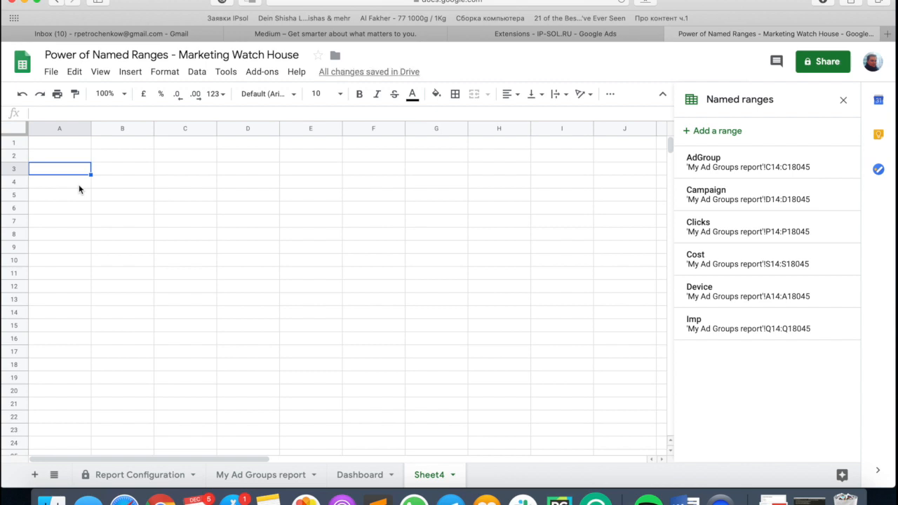
type("=Cam")
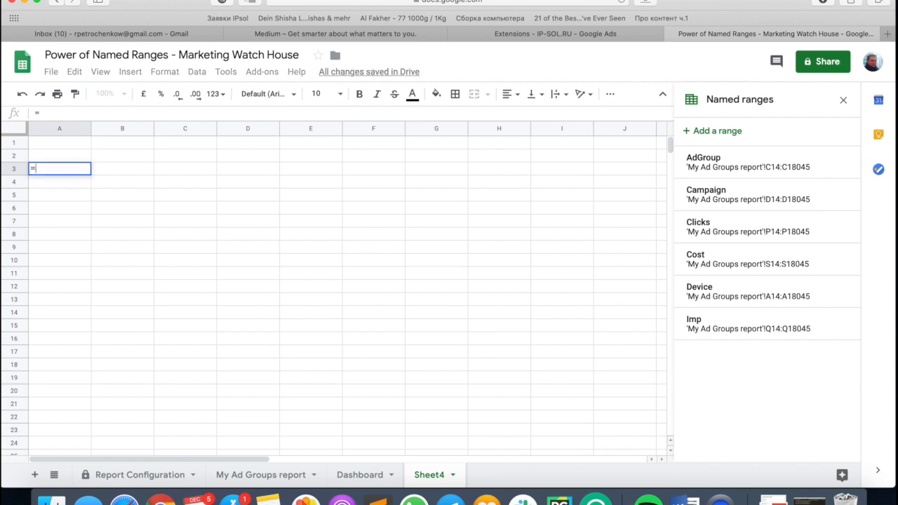
key("BackSpace")
key("BackSpace")
key("BackSpace")
key("BackSpace")
- Enter the header Campaign Name in A3 and list the distinct campaigns below it with =UNIQUE(Campaign) in A4
type("C")
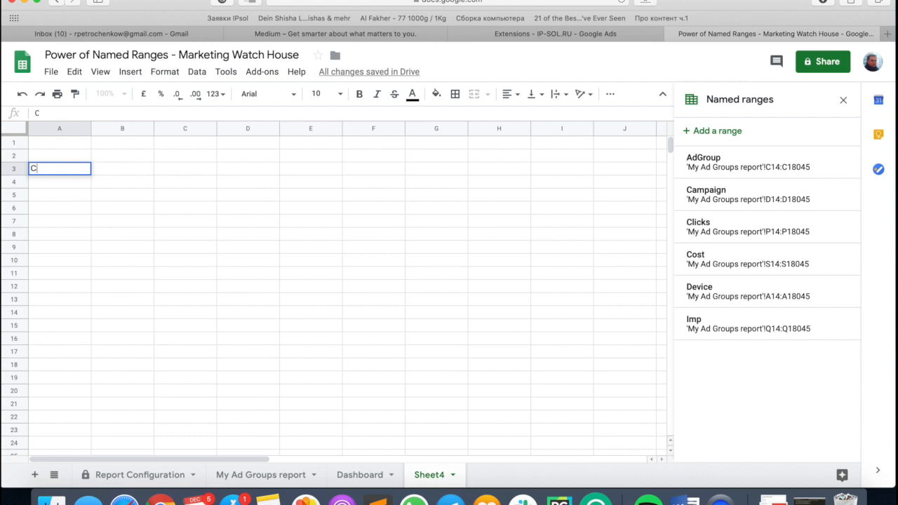
type("ampaign Name")
key("Return")
type("=Uni")
key("Tab")
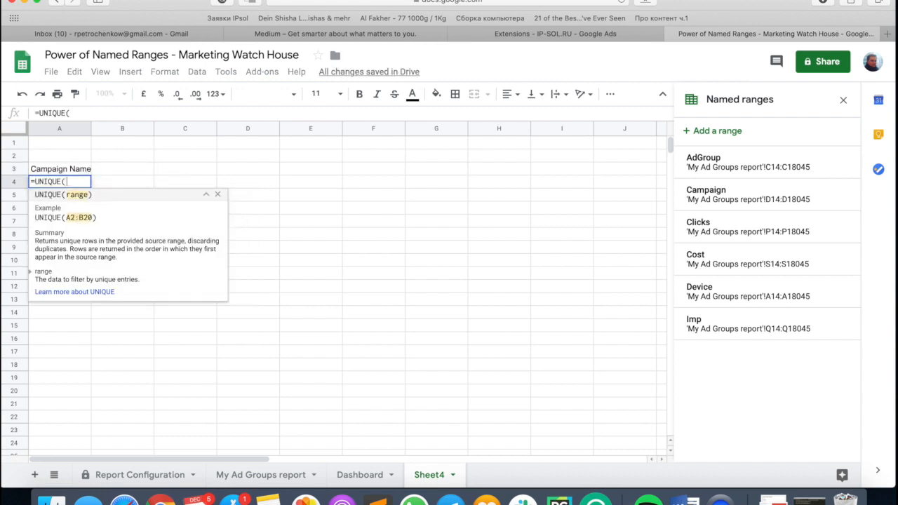
type("Campaign")
key("Return")
- Replace the UNIQUE formula results in A4:A5 with their pasted plain values
key("Up")
key("super+c")
right_click(88, 186)
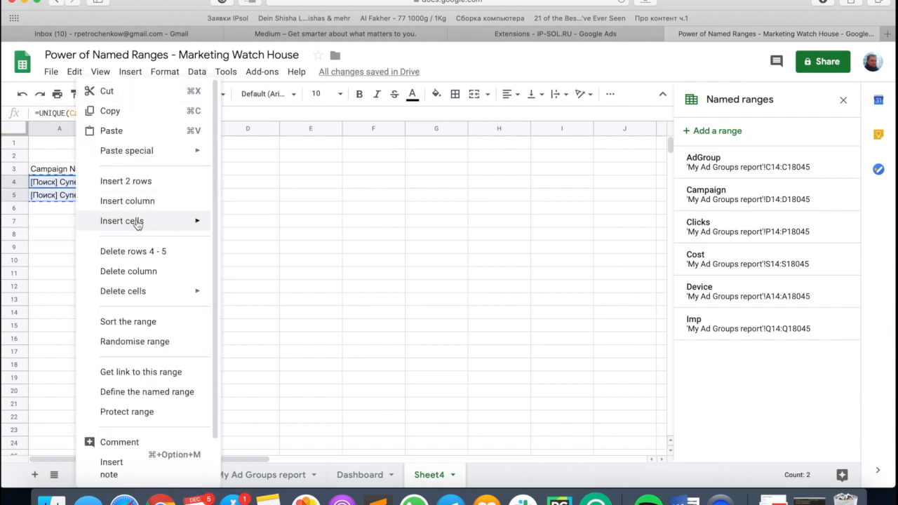
mouse_move(168, 151)
left_click(306, 157)
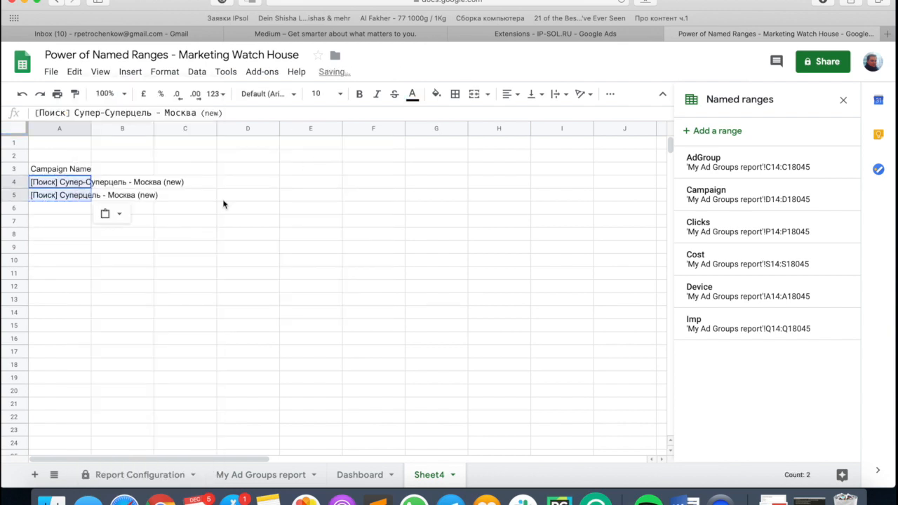
- Add the header Manager in B3 and enter a manager's name for each campaign in B4 and B5
key("Right")
key("Up")
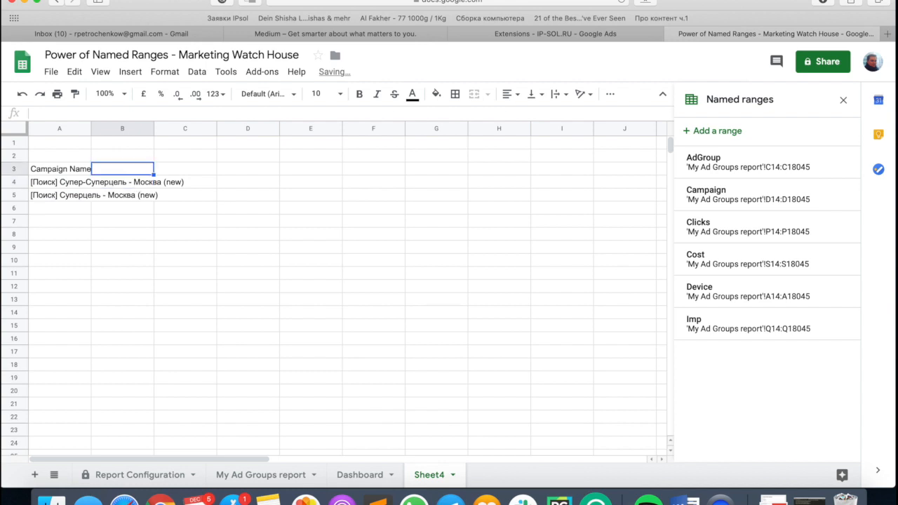
type("Manager")
key("Return")
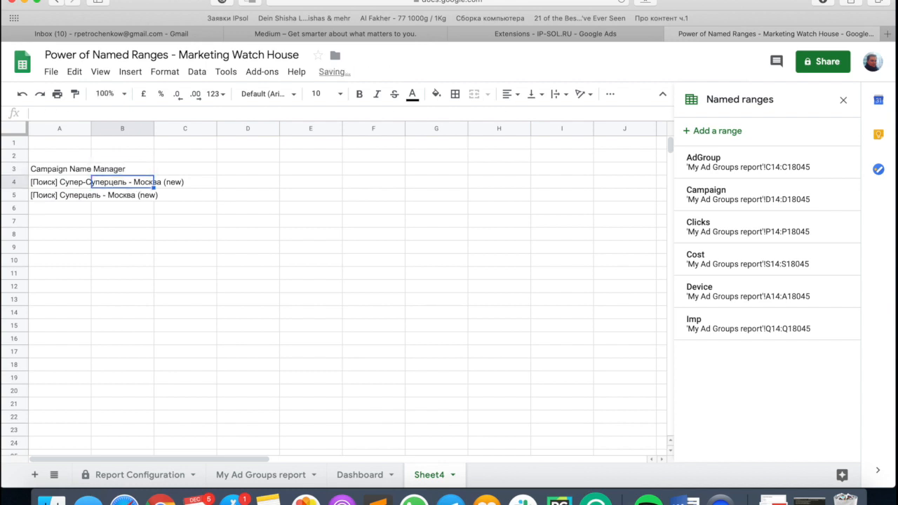
type("Alex")
key("Return")
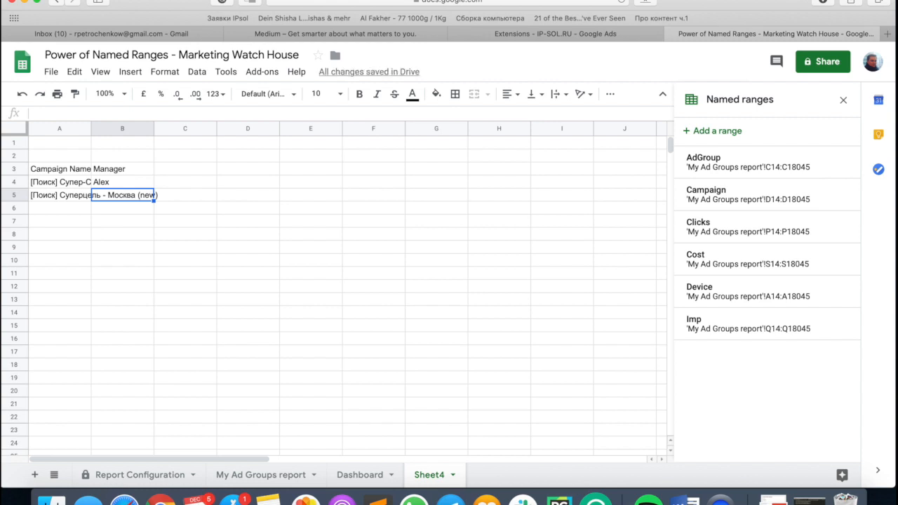
type("Bond")
key("Return")
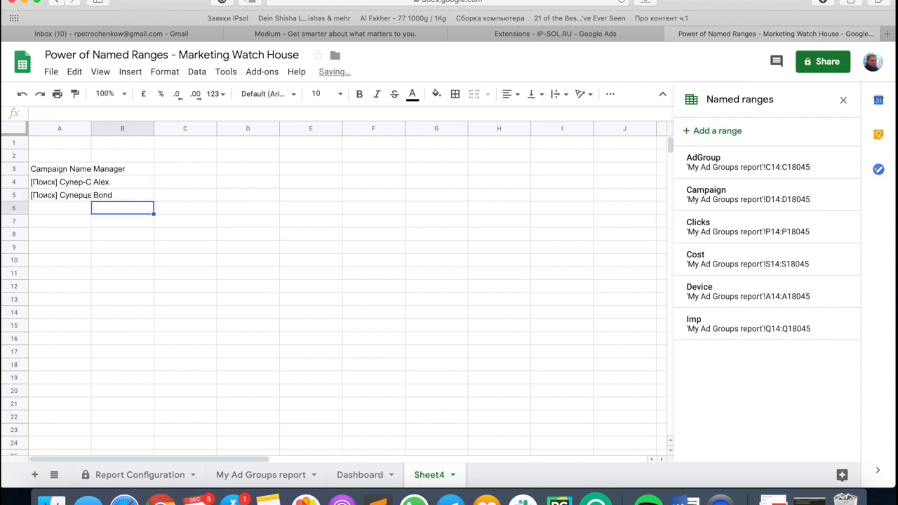
- Fit the widths of columns A and B to their contents
left_click_drag(60, 129, 112, 129)
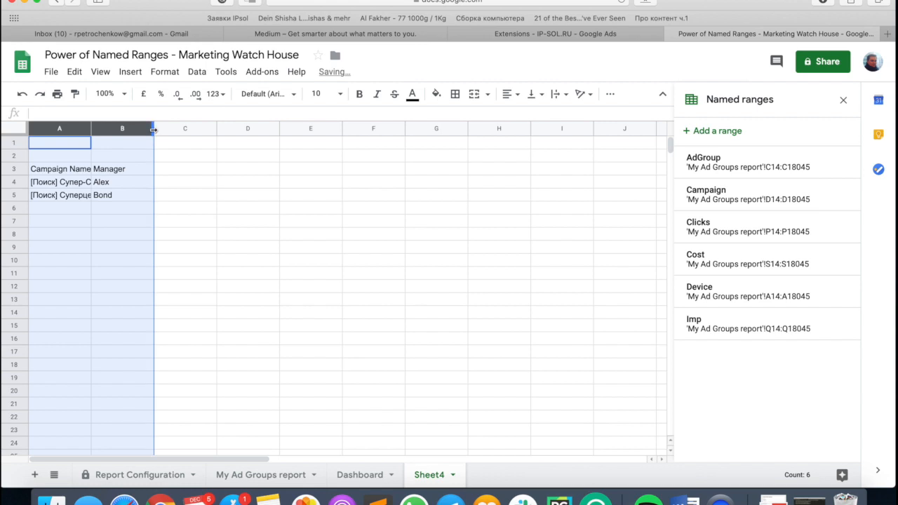
double_click(154, 128)
left_click(245, 188)
- Complete the managers' names in B5 and B4, and widen column B to fit them
double_click(195, 196)
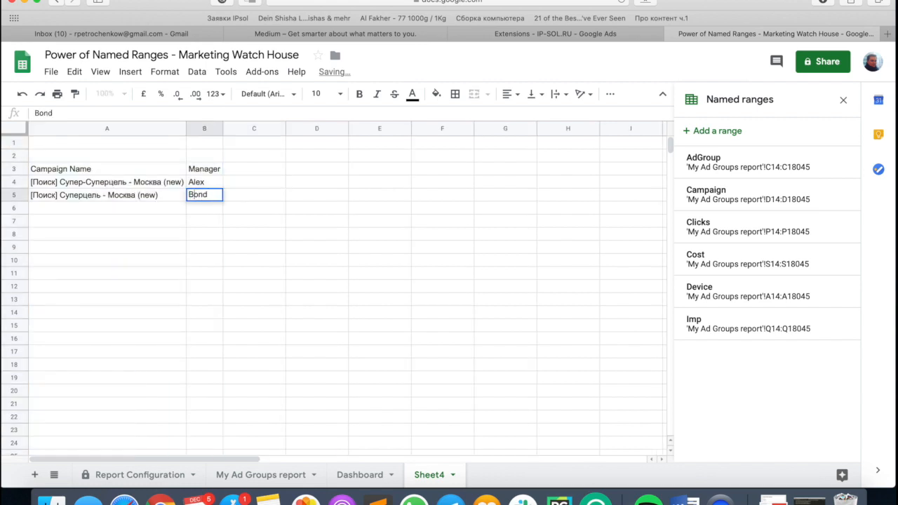
type("James")
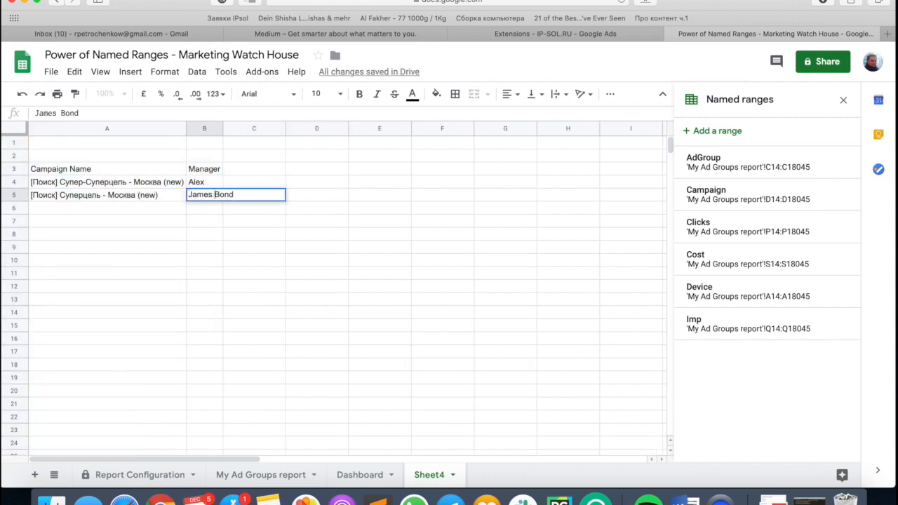
key("Return")
left_click_drag(221, 129, 251, 129)
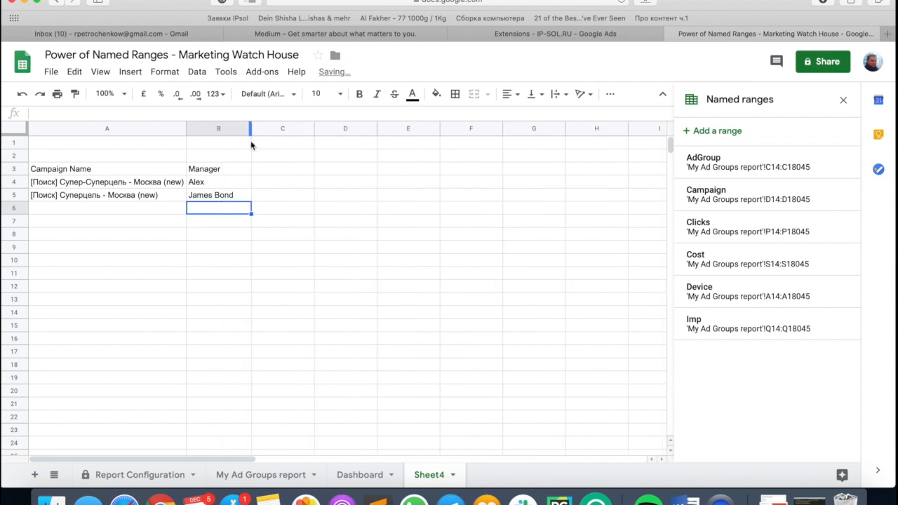
double_click(229, 182)
type("N")
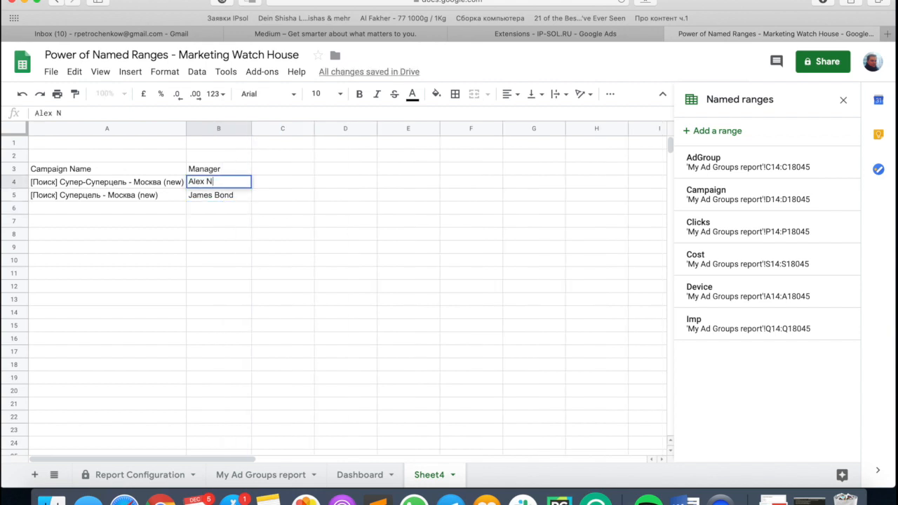
type("NY")
key("Return")
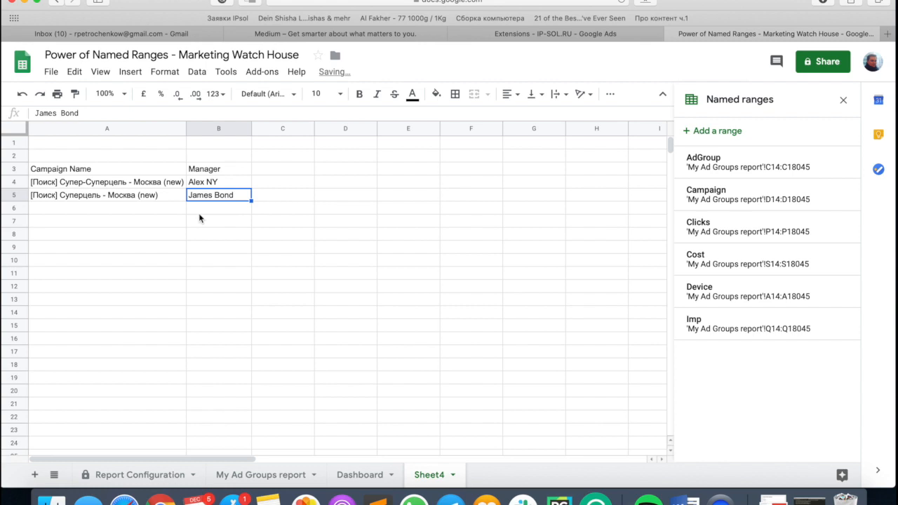
- Define a named range Manager covering Sheet4!B4:B10
left_click_drag(83, 171, 217, 201)
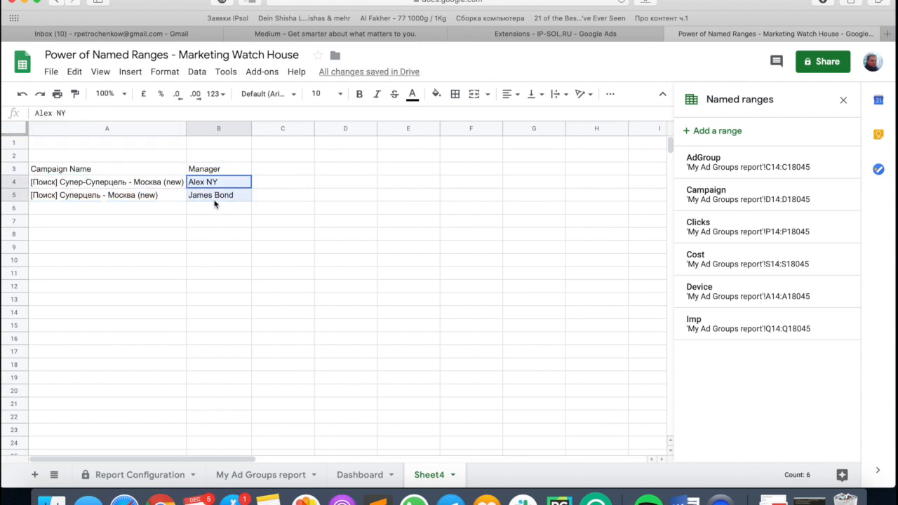
left_click(197, 71)
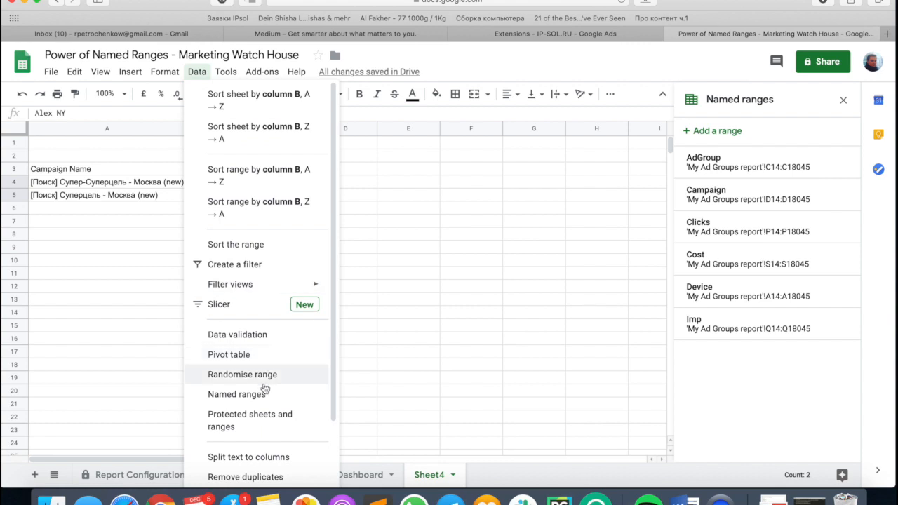
left_click(242, 394)
left_click(763, 171)
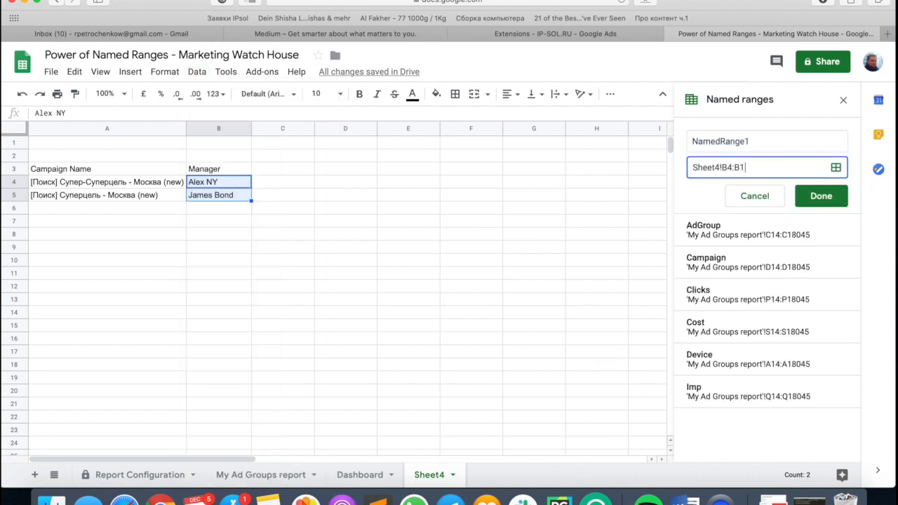
key("shift+Tab")
type("M")
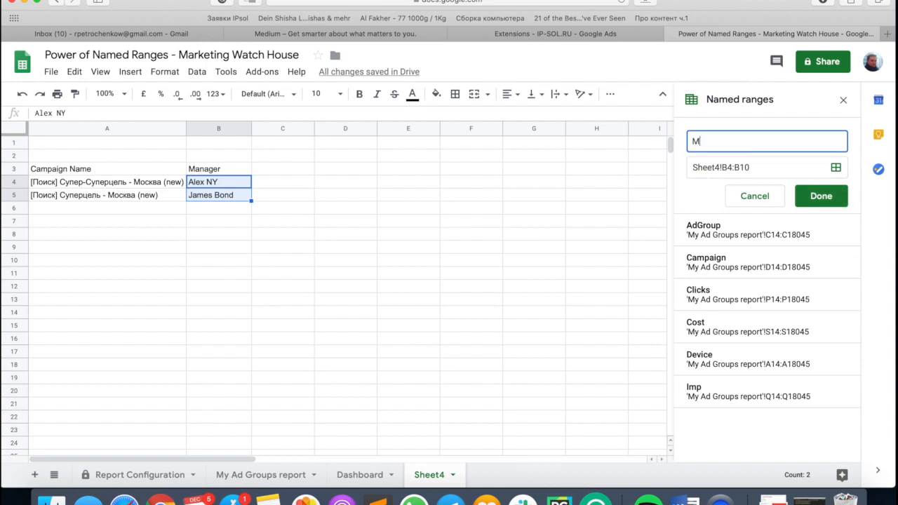
type("anager")
left_click(819, 195)
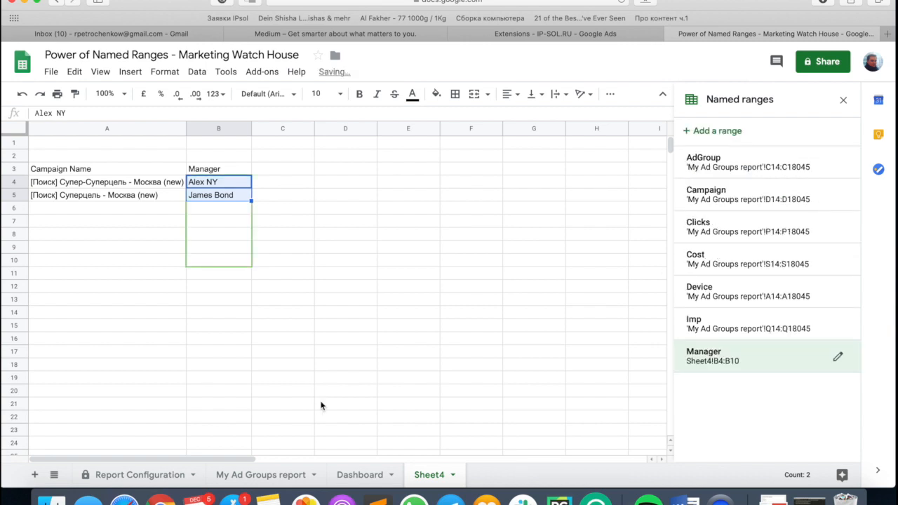
- Insert a column before Cost on the Dashboard sheet and give it the header Manager in C4
left_click(359, 474)
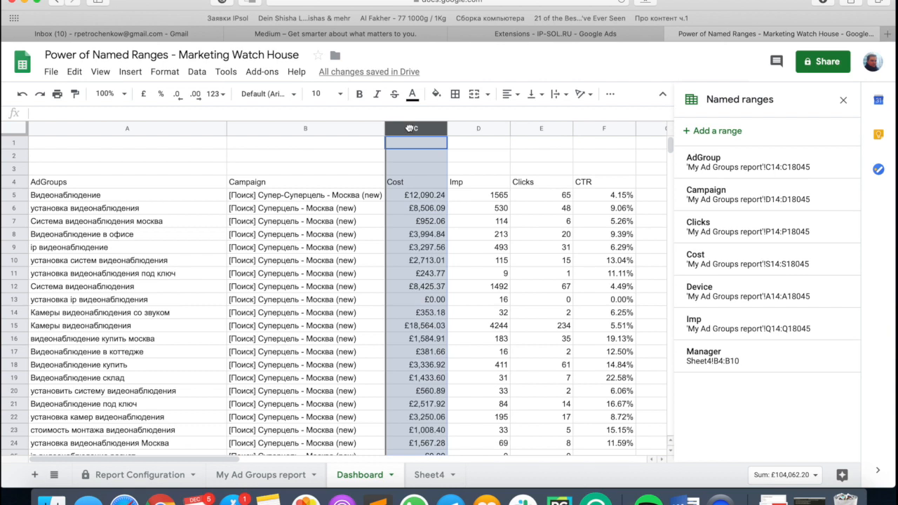
right_click(415, 128)
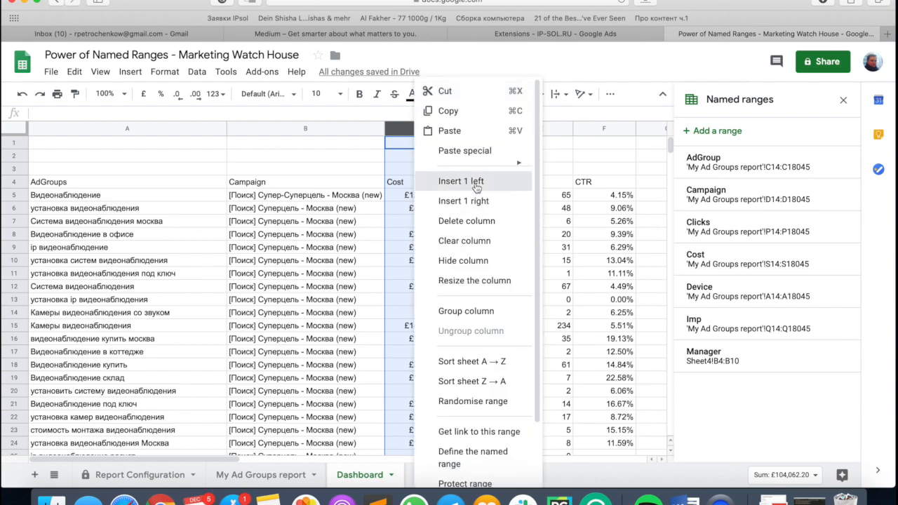
left_click(477, 183)
left_click(429, 170)
key("Down")
type("Manager")
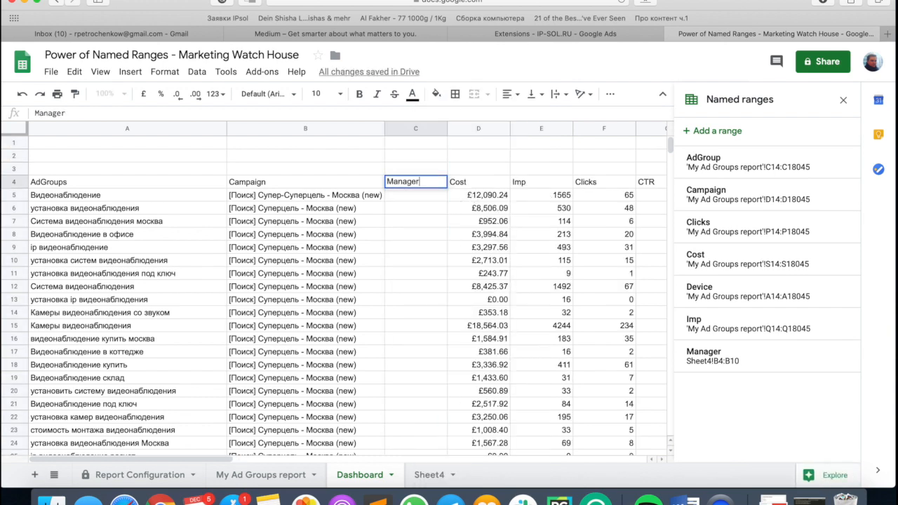
key("Return")
type("=VL00KUP(")
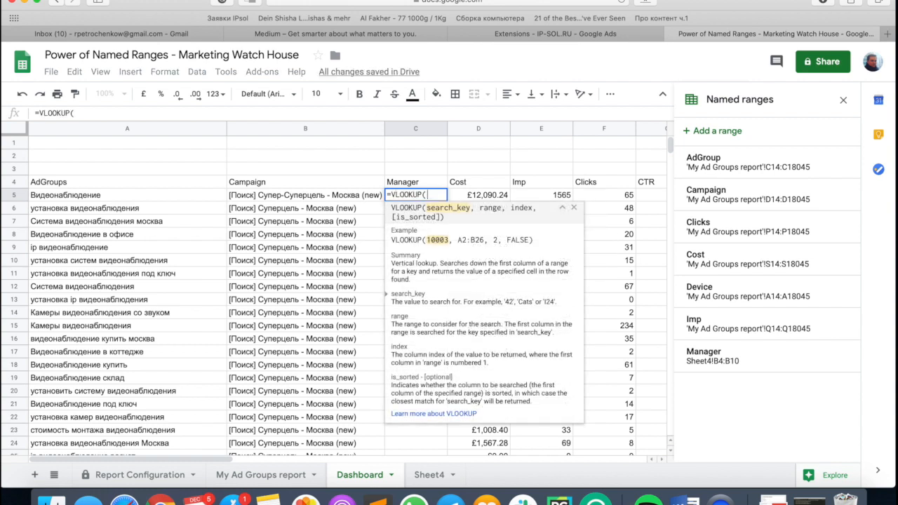
left_click(305, 194)
type(",")
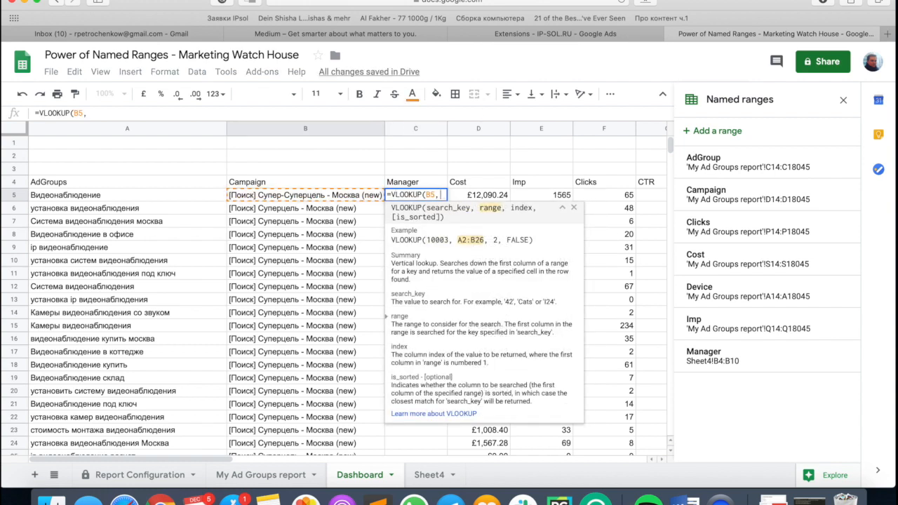
type("{Cam")
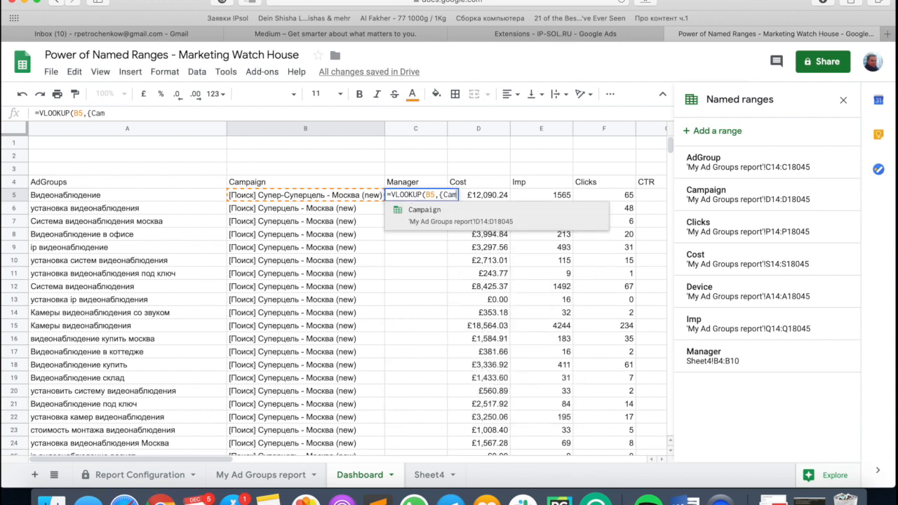
key("BackSpace")
key("super+a")
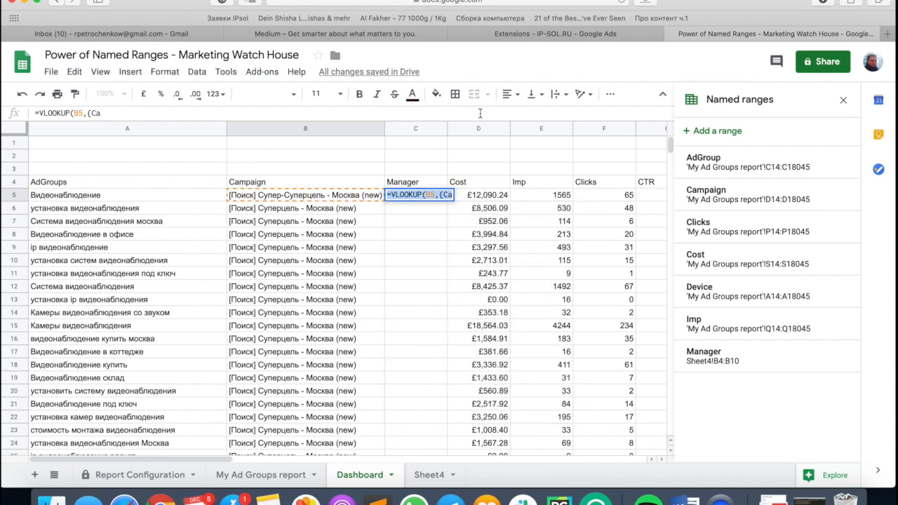
key("BackSpace")
- Define a named range ManagerCampaign for the campaign names in Sheet4!A4:A5
left_click(421, 475)
left_click_drag(99, 182, 109, 197)
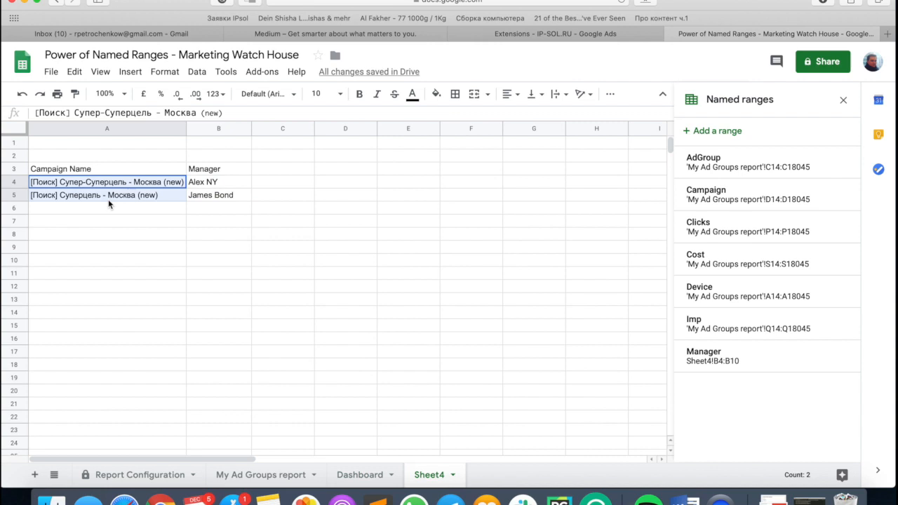
left_click(736, 132)
type("ManagerCampaign")
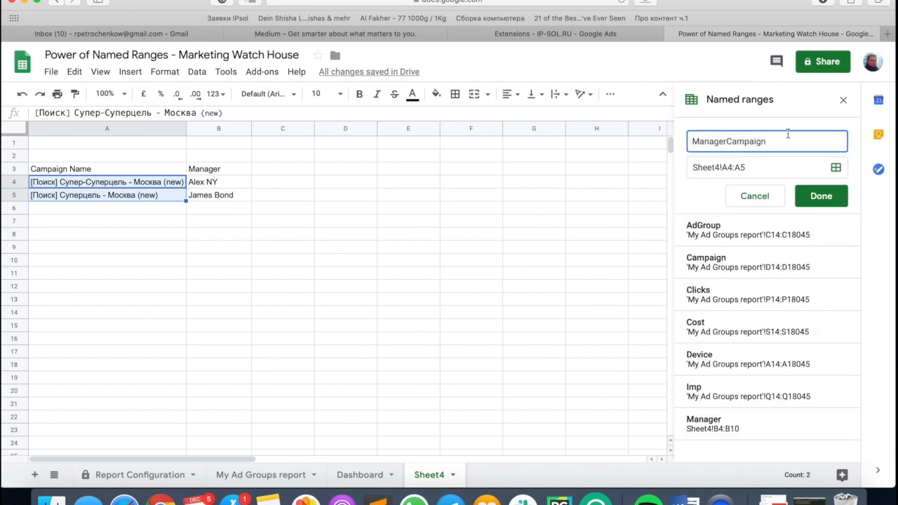
left_click(815, 199)
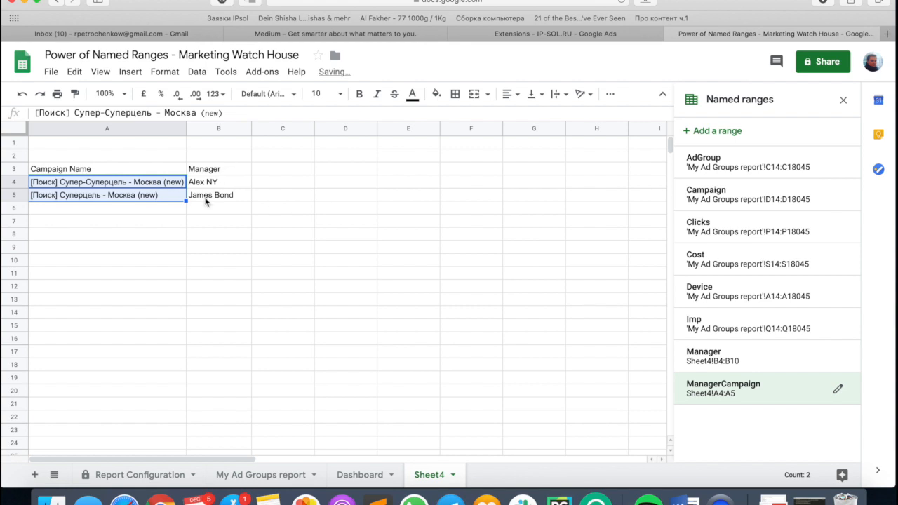
- Define a named range CampaignManagersTable for the campaign and manager table, covering Sheet4!A4:B10
left_click_drag(209, 179, 133, 194)
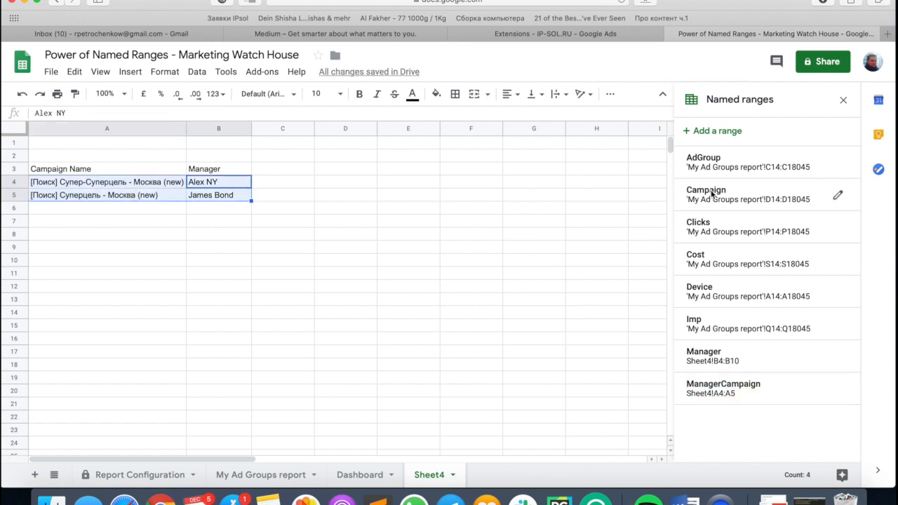
left_click(705, 131)
type("CampaignManagersTable")
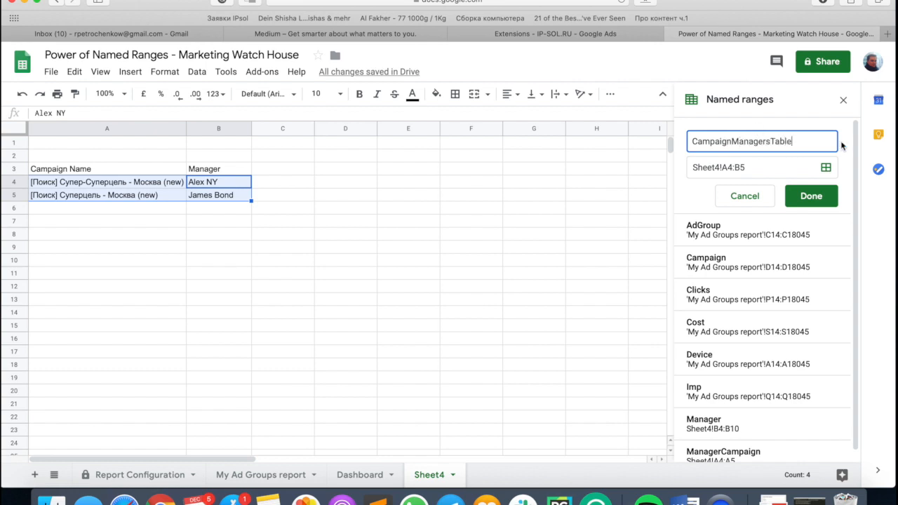
left_click(779, 165)
left_click(810, 195)
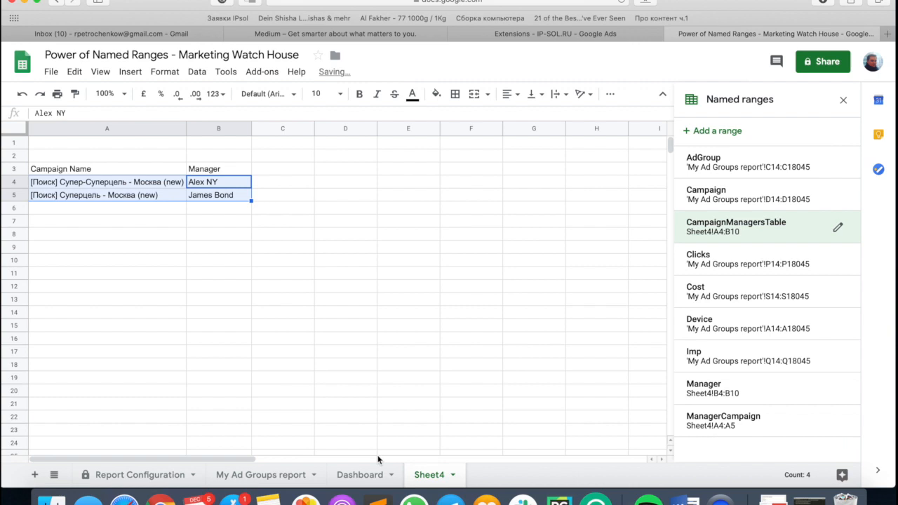
- On the Dashboard sheet, enter =VLOOKUP(B5,CampaignManagersTable,2,FALSE) in C5 of the Manager column
left_click(359, 475)
type("=")
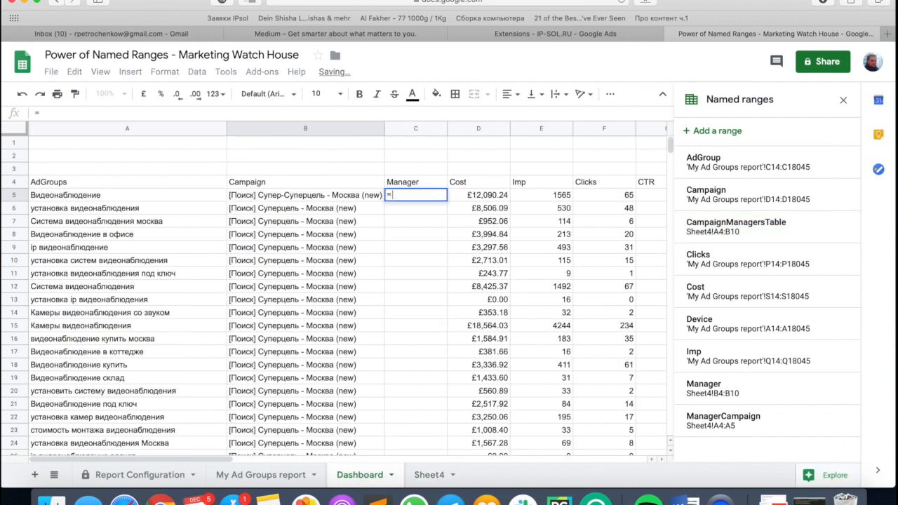
type("VLOOKUP(B5,")
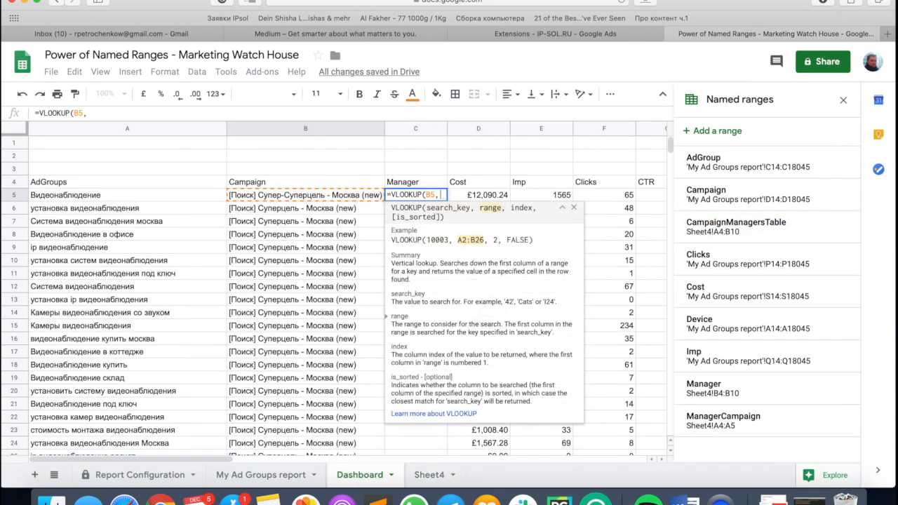
type("Cam")
key("Down")
key("Tab")
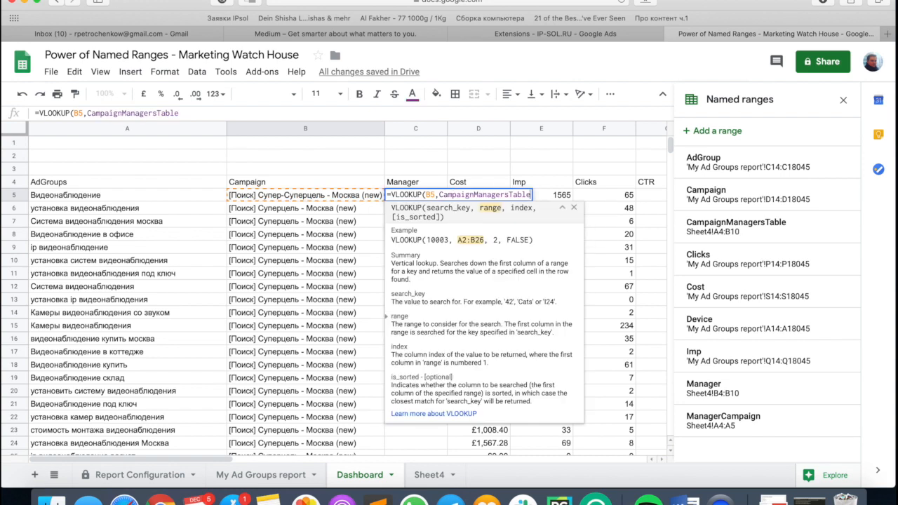
type(",")
type("2")
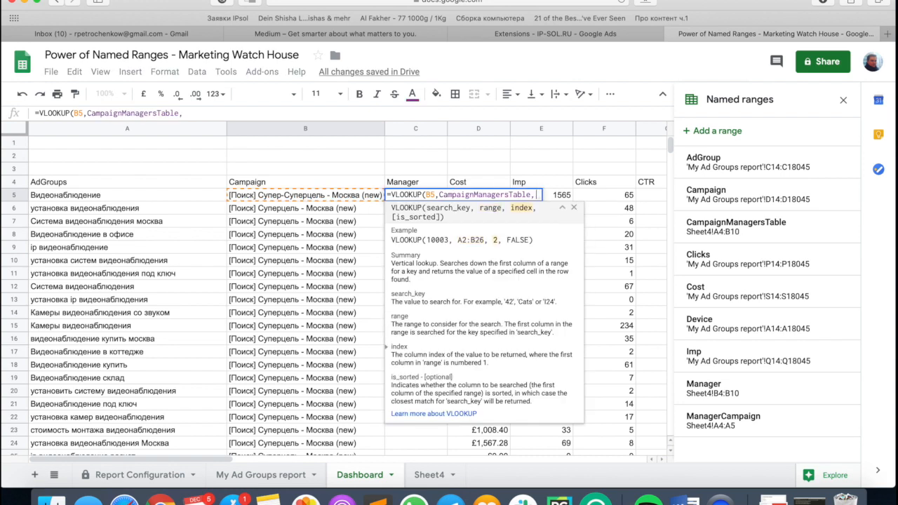
type(",")
type("FALS")
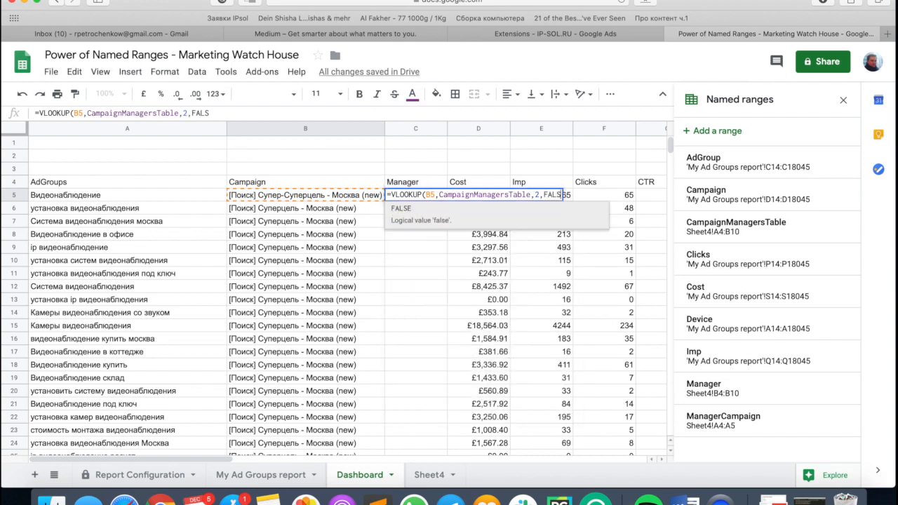
type(")E")
key("Return")
- Copy the C5 lookup formula down the Manager column for the ad group rows and close the named ranges list
scroll(414, 380, "down", 10)
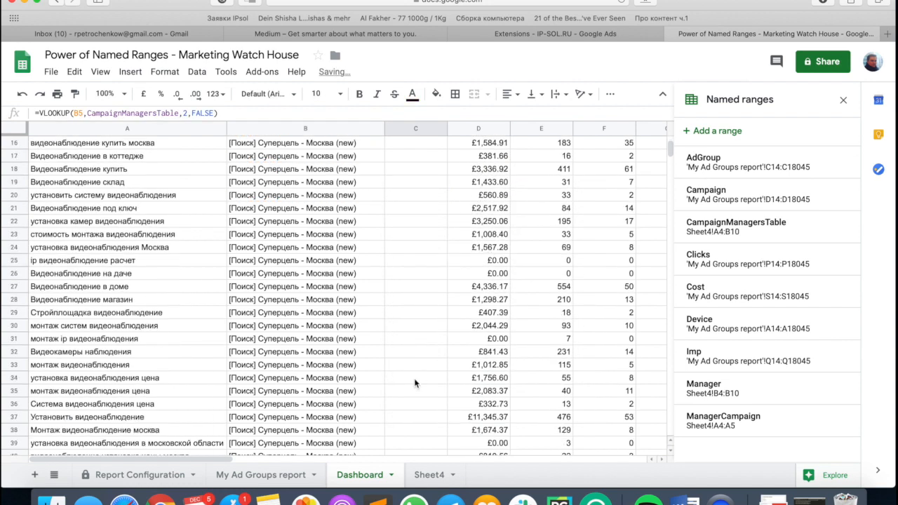
left_click(408, 419, "shift")
key("ctrl+v")
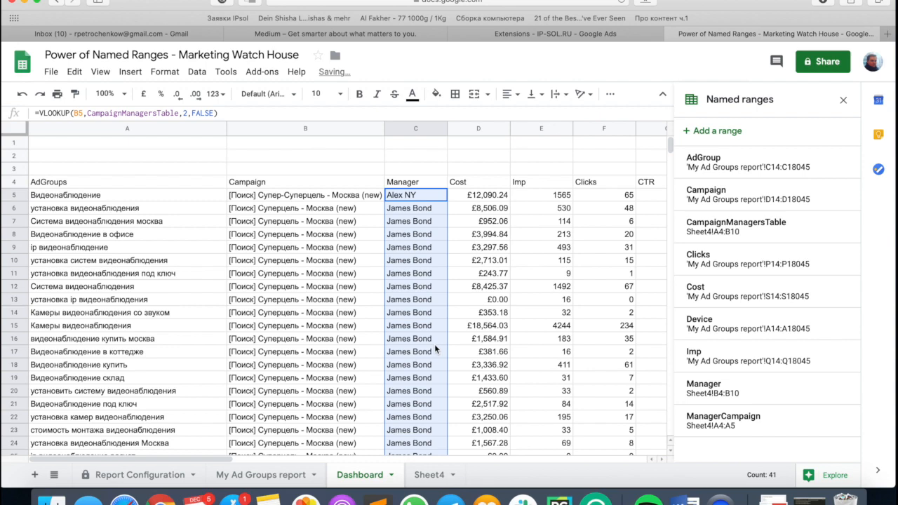
scroll(462, 333, "up", 3)
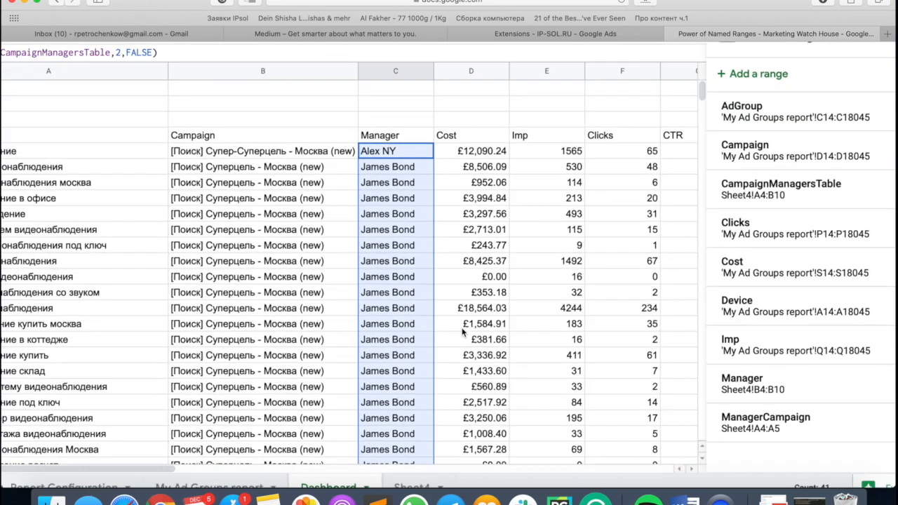
scroll(462, 333, "down", 3)
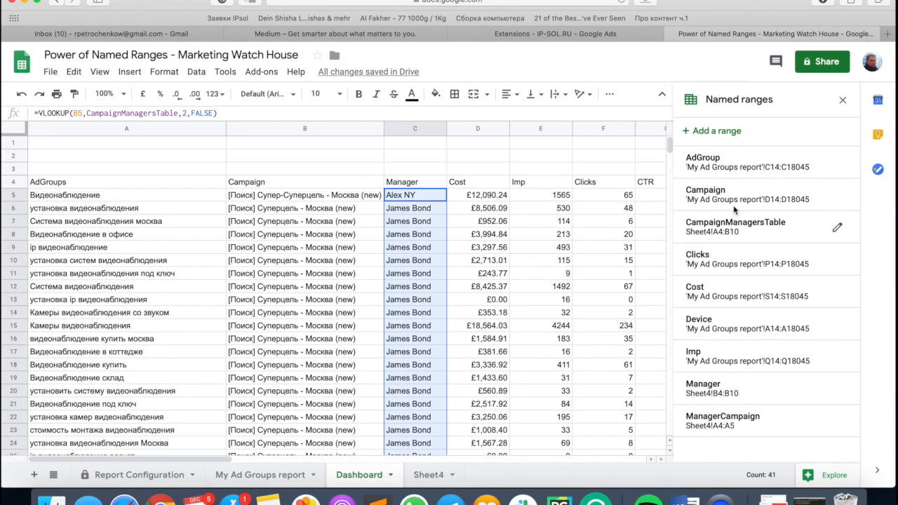
left_click(833, 100)
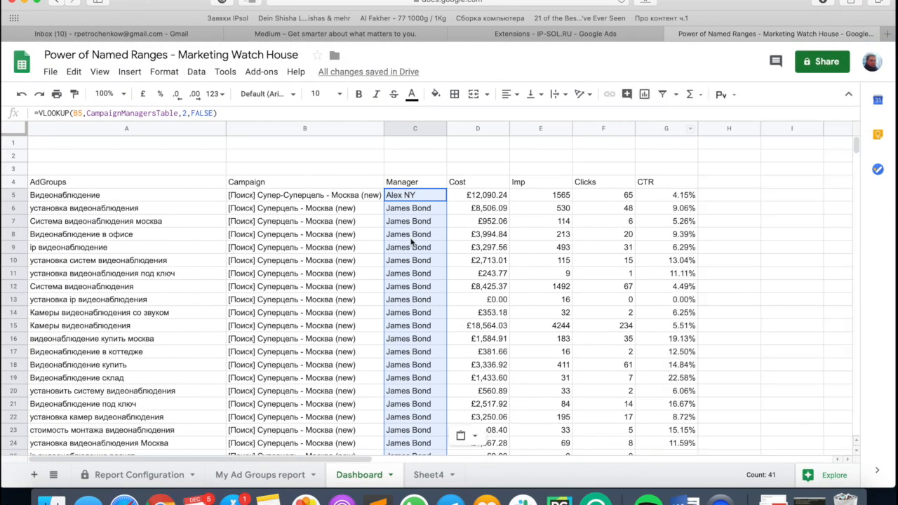
- Add a new sheet and rename it Dash Board
left_click(430, 477)
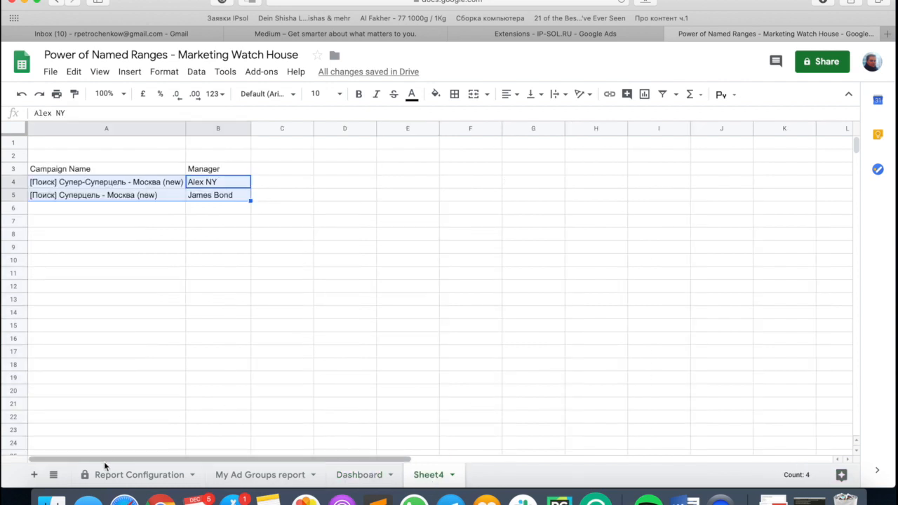
left_click(34, 474)
type("Dash")
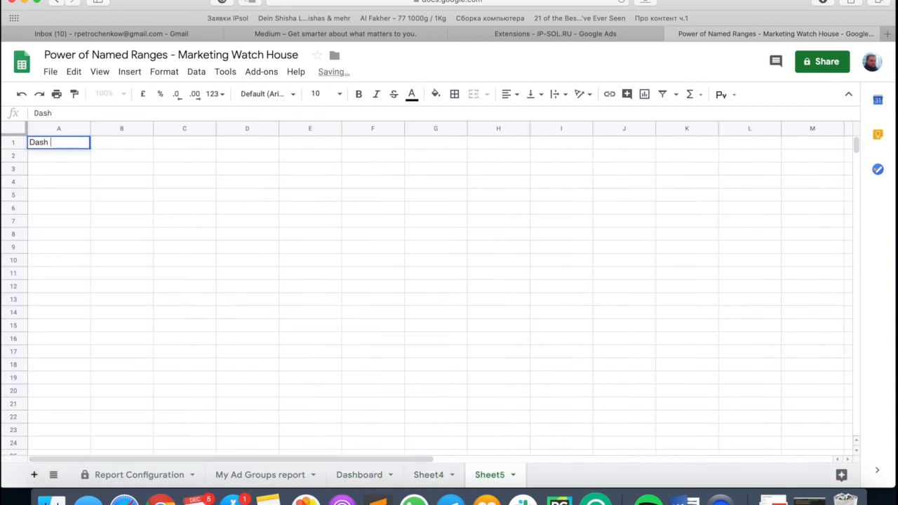
key("BackSpace")
key("Return")
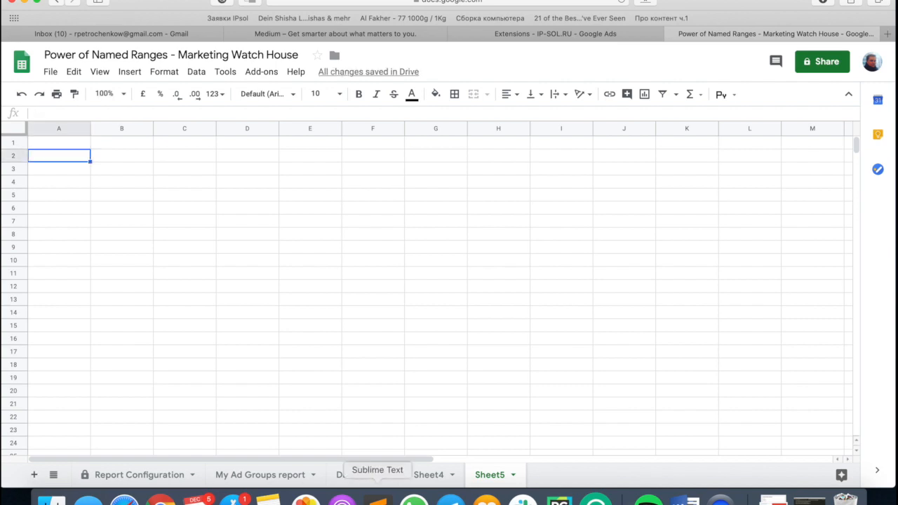
double_click(500, 477)
type("Dash ")
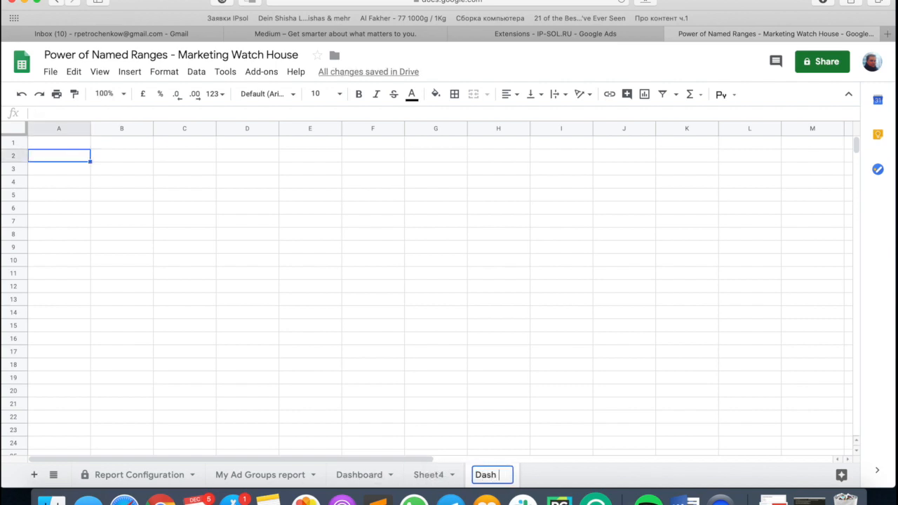
type("Board")
key("Return")
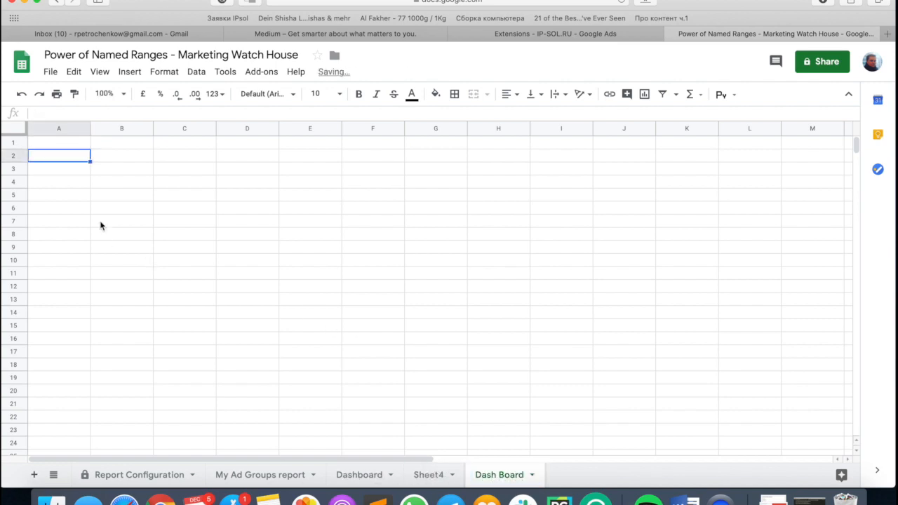
- Add data validation to A4 of the Dash Board sheet with a list from the AdGroup range, and browse its drop-down list
left_click(63, 186)
left_click(196, 71)
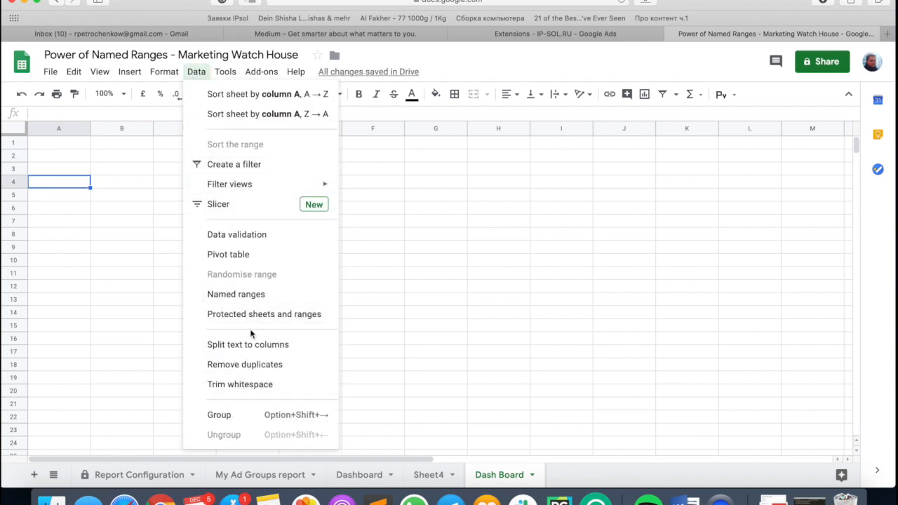
mouse_move(166, 78)
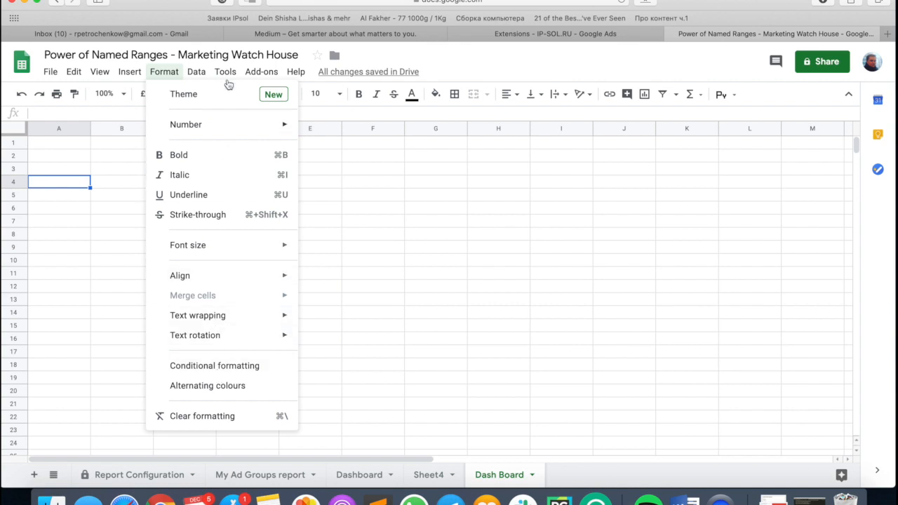
mouse_move(199, 73)
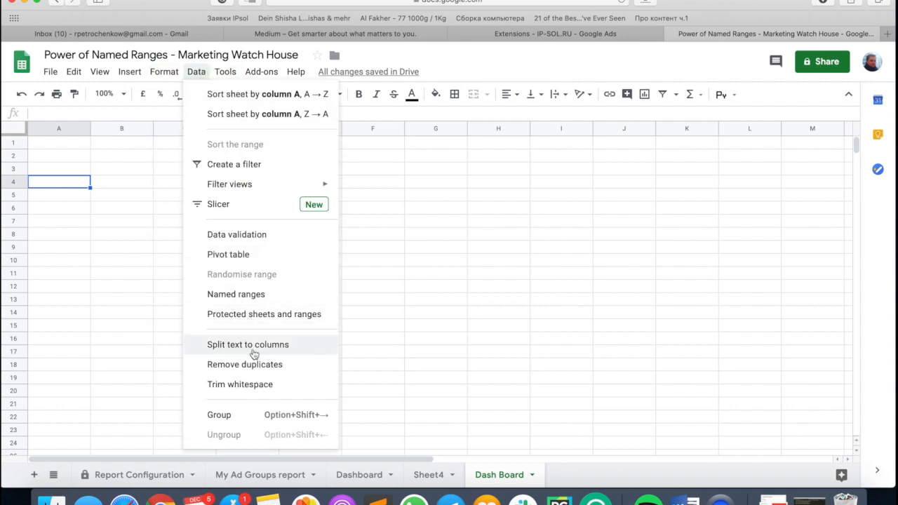
left_click(266, 236)
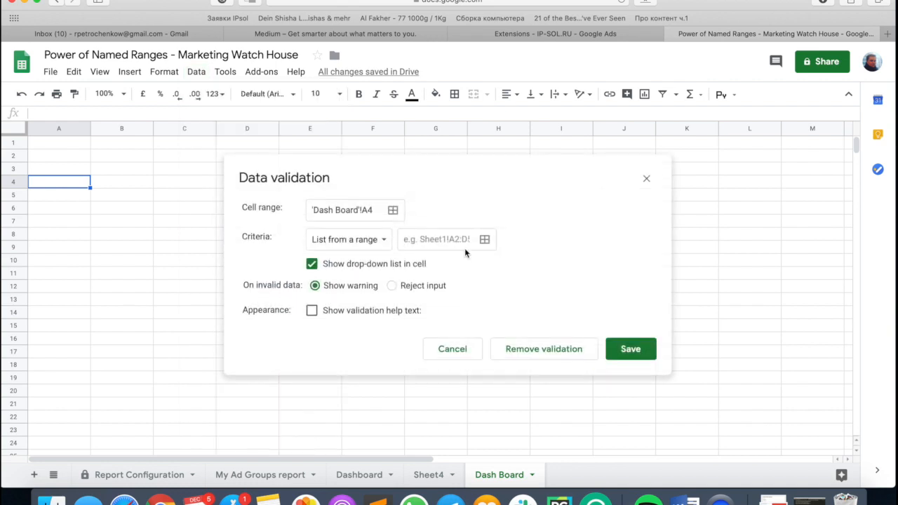
left_click(416, 240)
type("=")
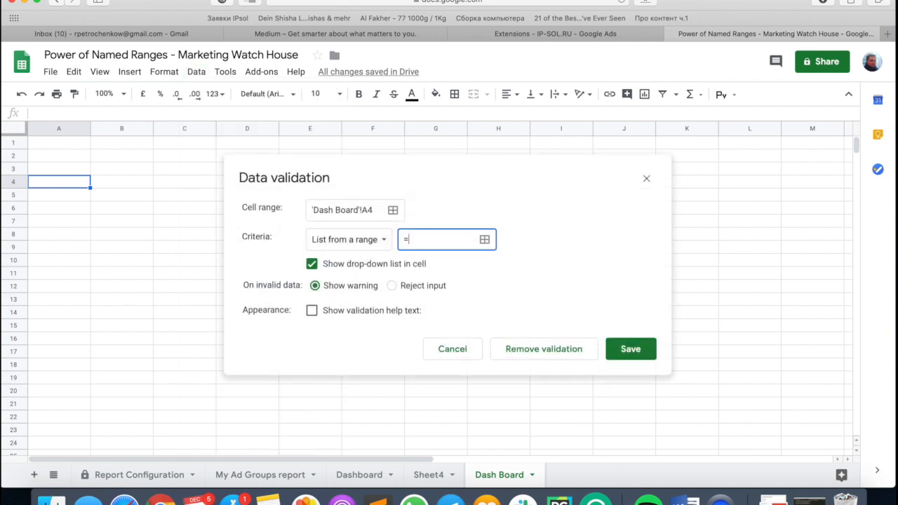
key("BackSpace")
type("AdGroup")
left_click(630, 349)
left_click(79, 176)
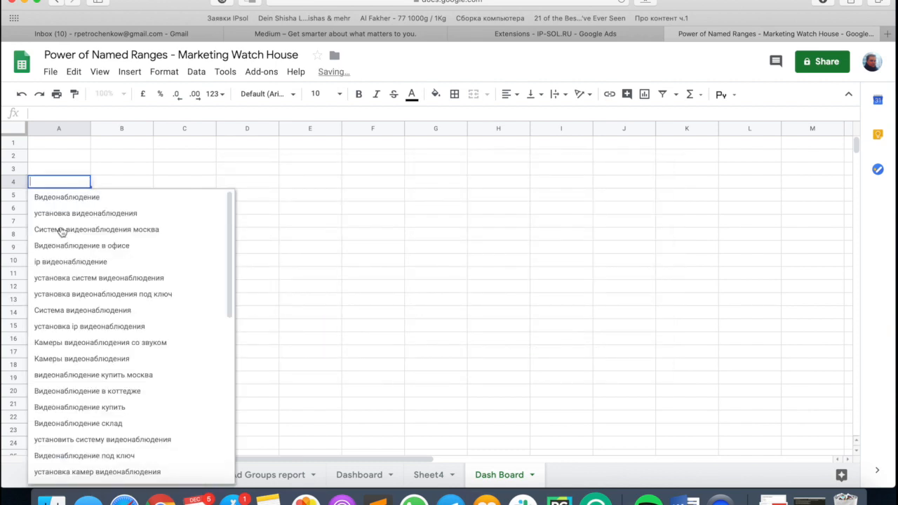
scroll(112, 211, "down", 10)
scroll(151, 207, "up", 10)
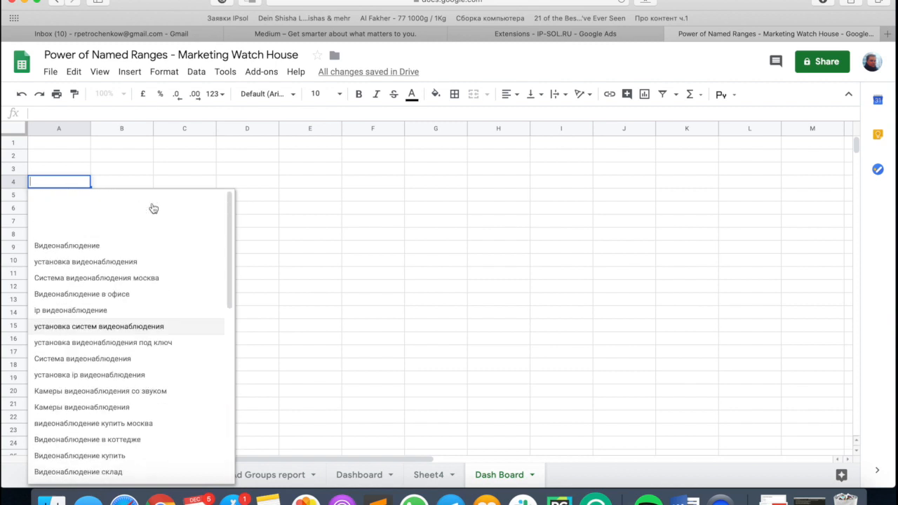
left_click(114, 181)
- Insert a column next to column A so that the ad group drop-down list is in B4
left_click(73, 183)
left_click(62, 128)
right_click(62, 127)
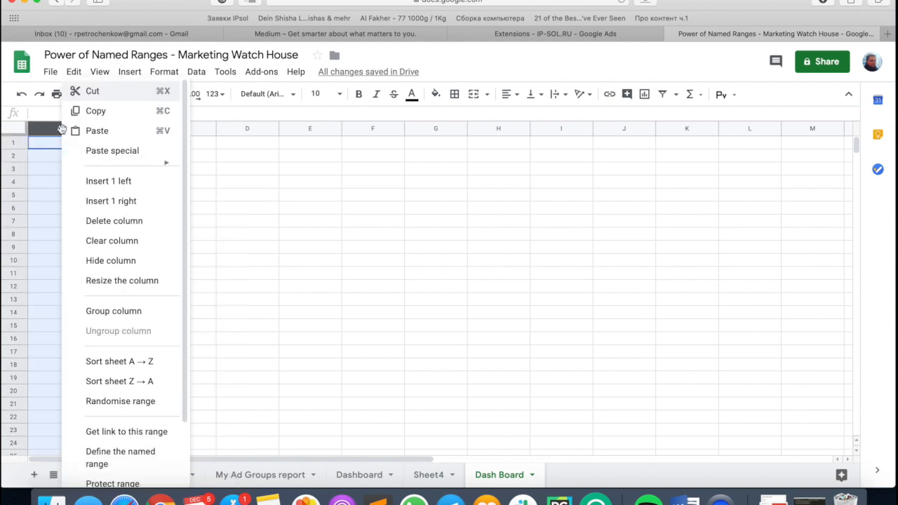
left_click(125, 199)
left_click(69, 183)
left_click(83, 171)
left_click(74, 94)
- Remove the data validation from A4 and enter the label AdGroup there
left_click(70, 186)
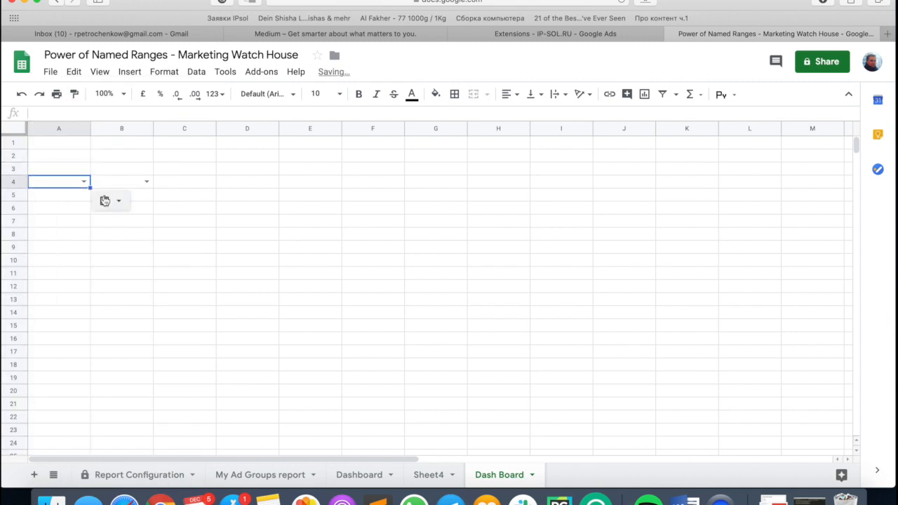
left_click(196, 72)
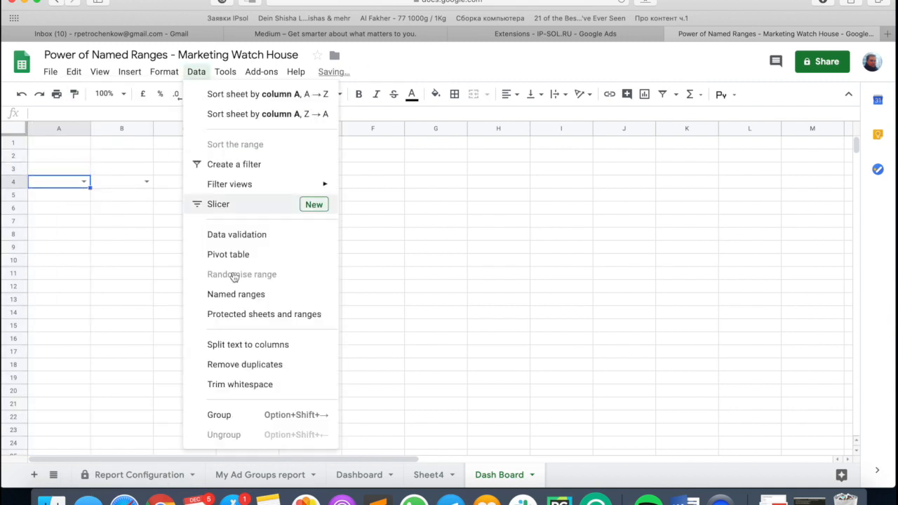
left_click(261, 235)
left_click(525, 352)
type("AdGroup")
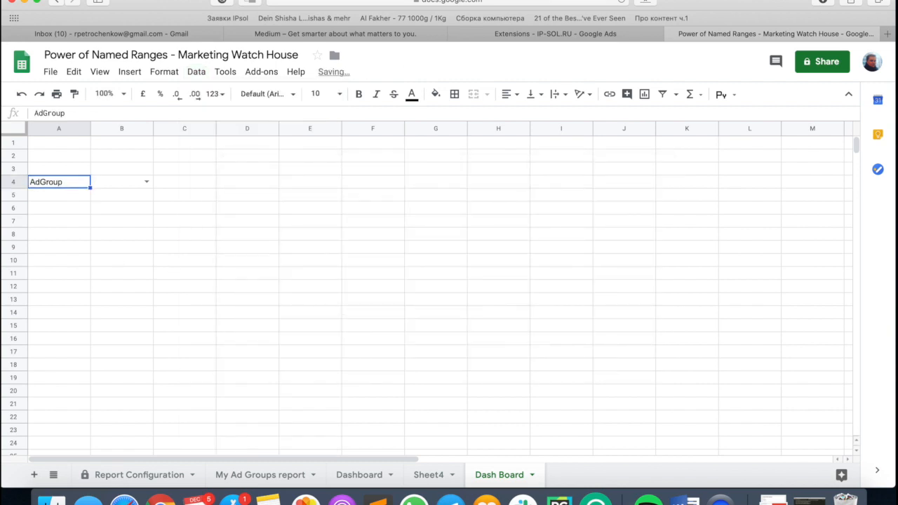
- Choose the ad group Видеонаблюдение from the drop-down list in B4
key("Tab")
key("Down")
key("Up")
key("Return")
key("Down")
key("Down")
key("Down")
key("Down")
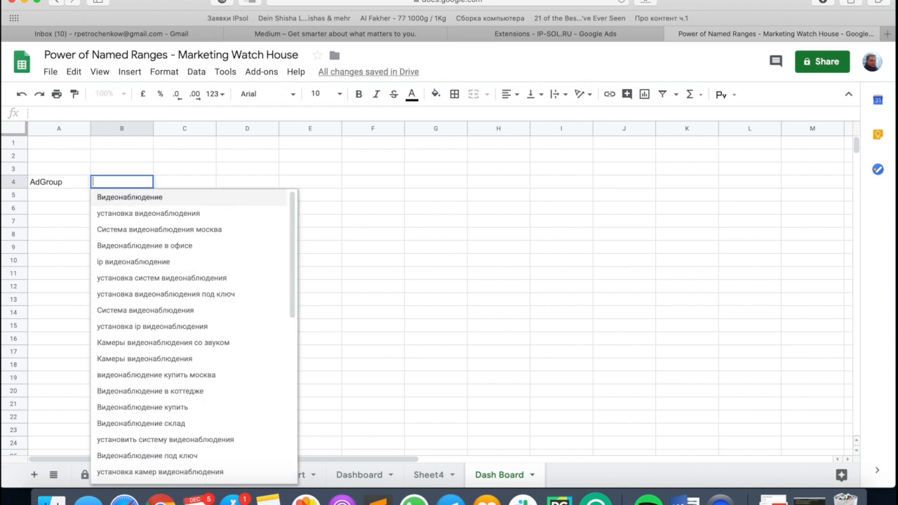
key("Return")
- Enter the row labels Cost, Imp and Manager in A8:A10
key("Down")
key("Left")
key("Down")
key("Down")
type("Cost")
key("Return")
type("Imp")
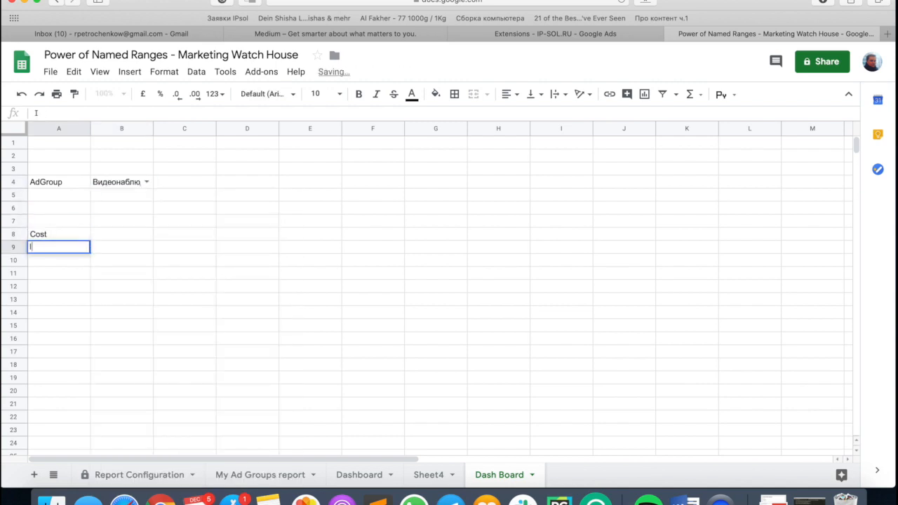
key("Return")
type("Manager")
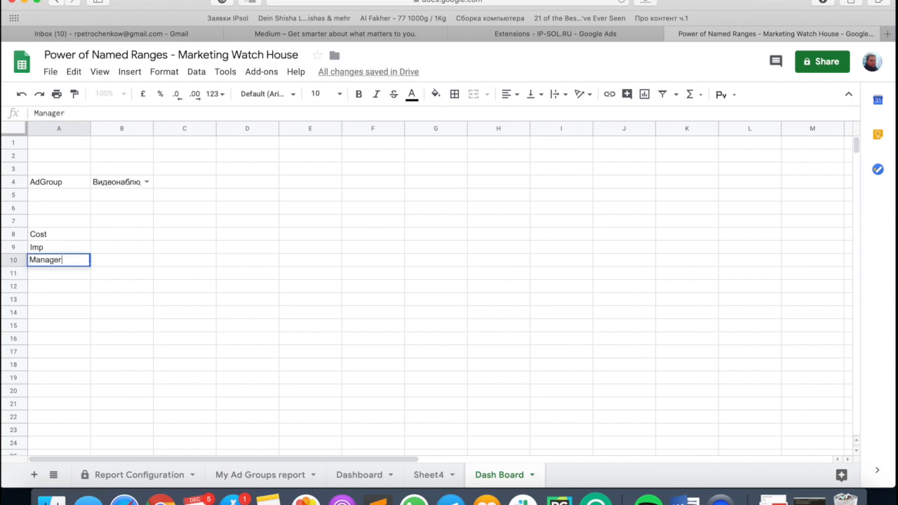
key("Return")
- Enter the label Campaign in A5, below AdGroup
key("Up")
key("Up")
key("Up")
key("Up")
key("Up")
key("Up")
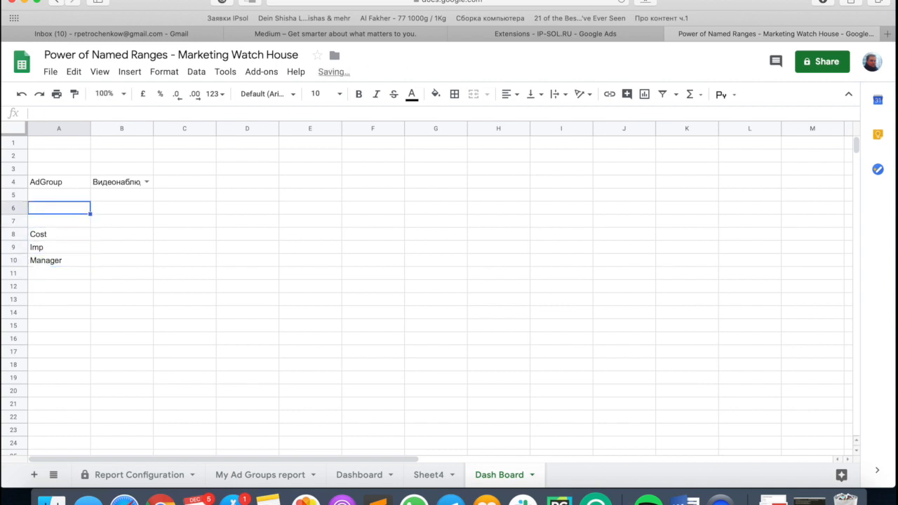
type("Campaign")
key("Return")
- Look up the selected ad group's campaign in B5 with =VLOOKUP(B4,{AdGroup,Campaign},2,FALSE)
key("Up")
key("Right")
type("=")
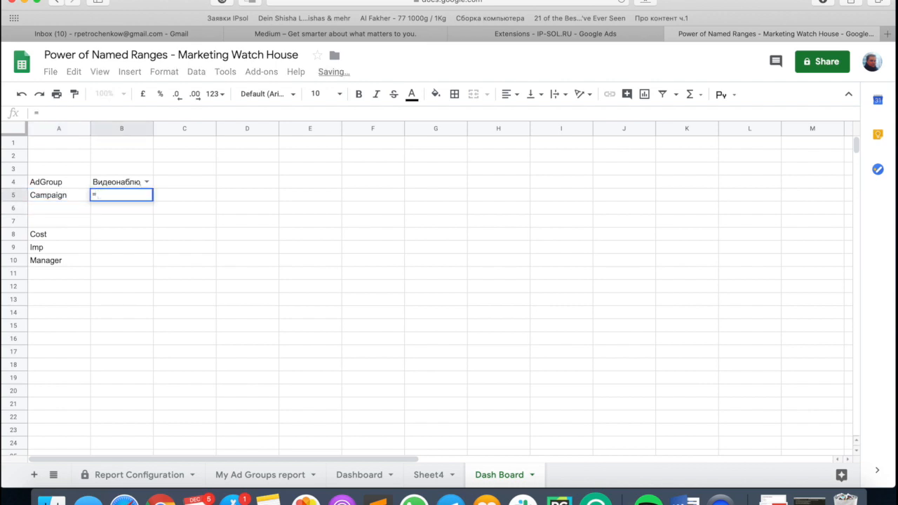
type("VLOOKUP(")
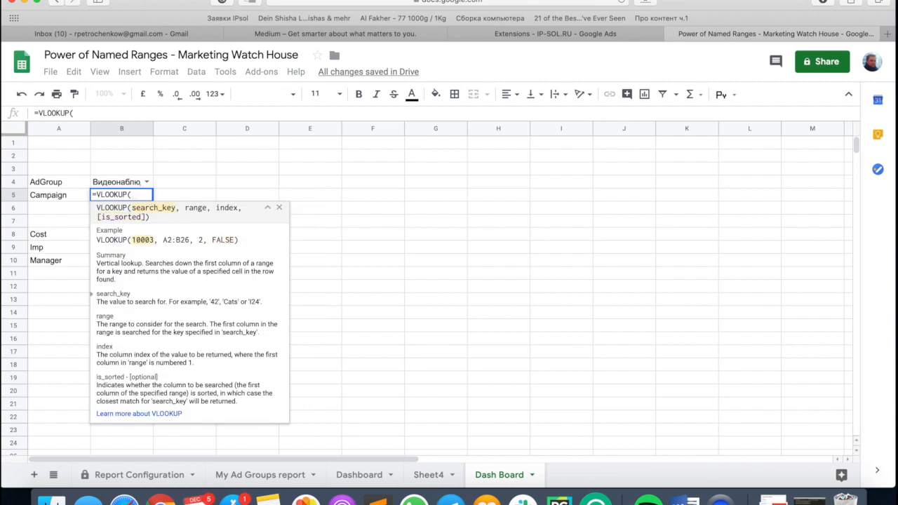
key("Down")
key("Up")
key("Up")
key("Up")
key("Down")
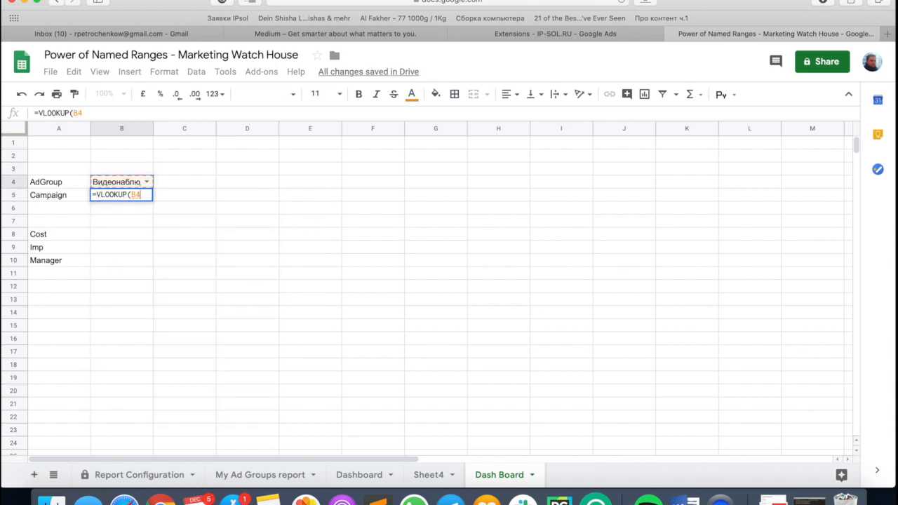
type(",{")
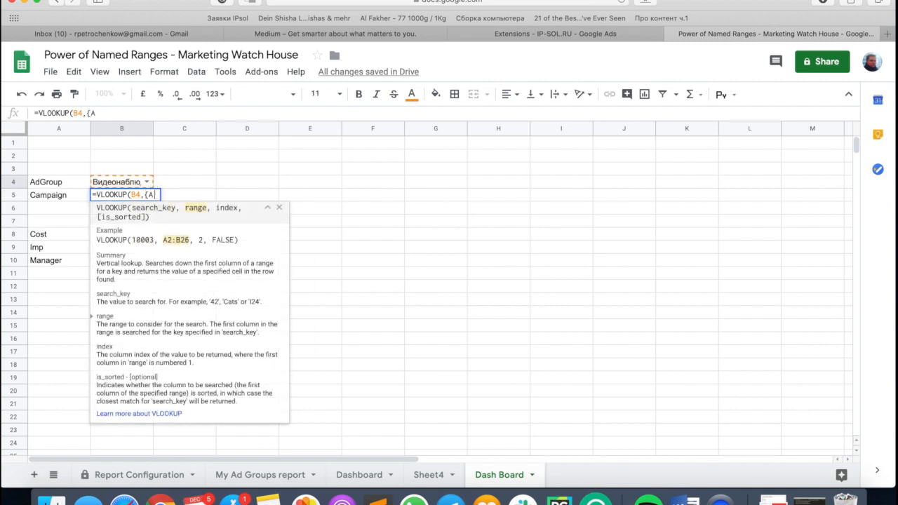
type("Ad")
key("Down")
key("Down")
key("Tab")
type(",Cam")
key("Tab")
type("}")
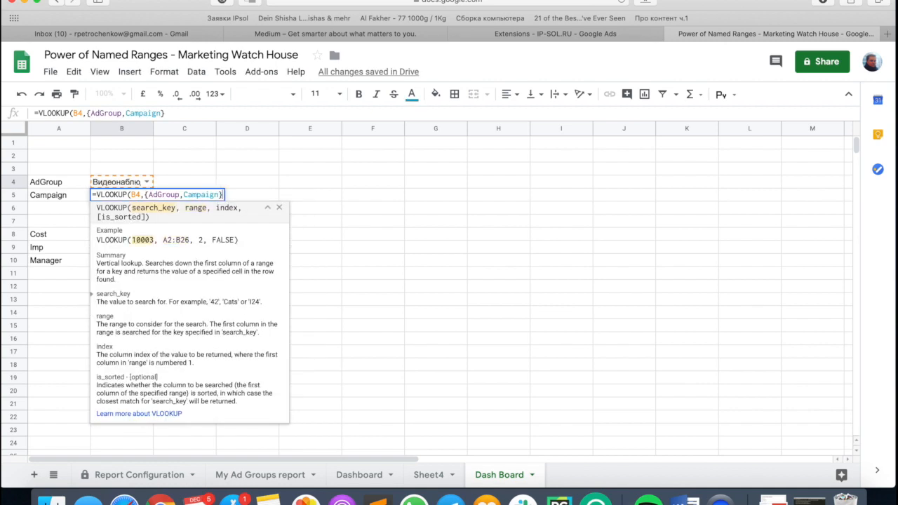
type(",2,FA")
key("Down")
key("Tab")
type(")")
key("Return")
- Look up the campaign's manager in B10 with =VLOOKUP(B5,CampaignManagersTable,2,FALSE)
key("Up")
key("Down")
key("Down")
key("Down")
key("Down")
key("Down")
type("=VLOOK")
type("UP(")
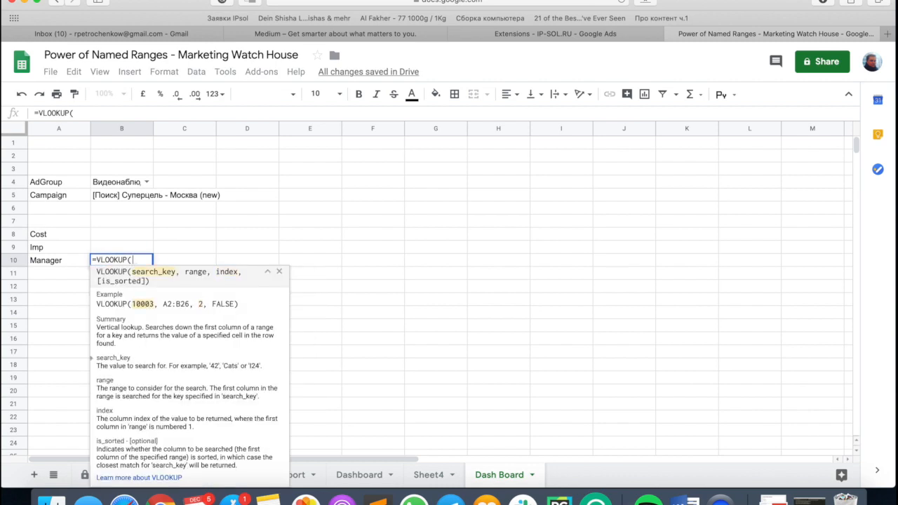
left_click(118, 199)
type(",")
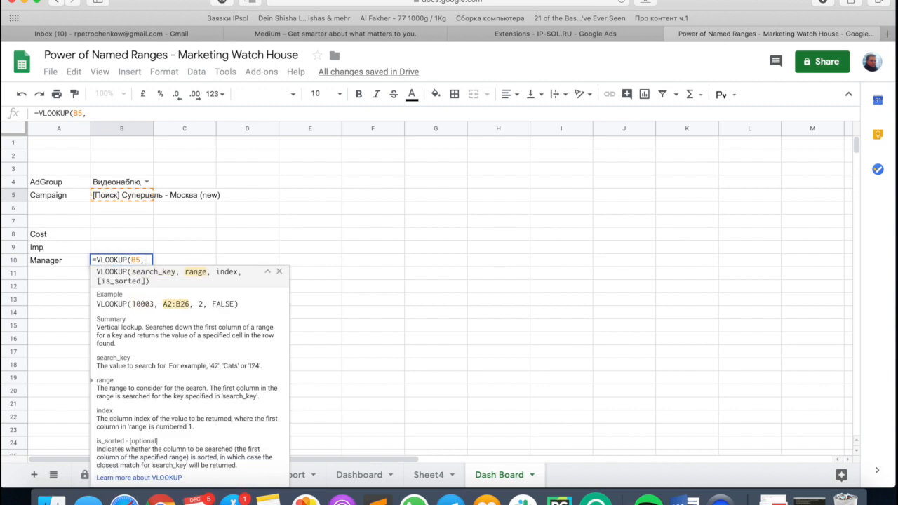
type("Cam")
key("Down")
key("Tab")
type(",2,FALSE)")
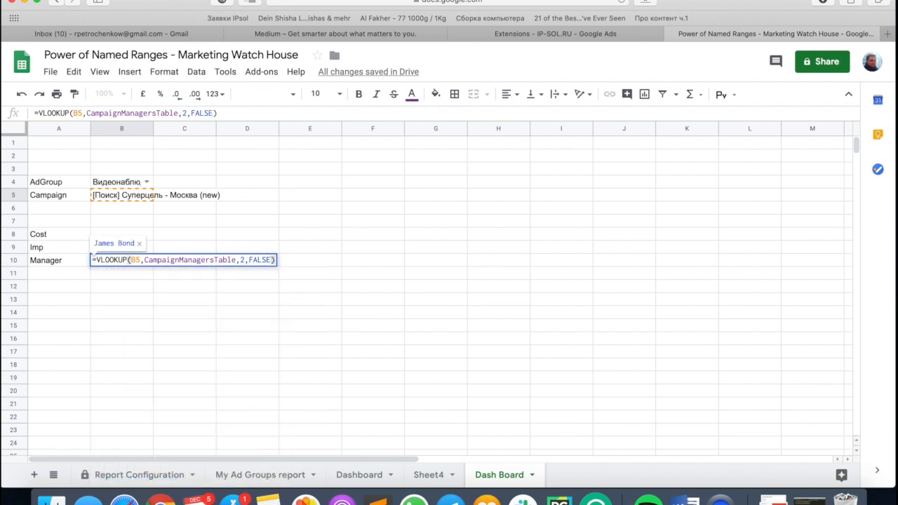
key("Return")
- Calculate the ad group's cost in B8 with =SUMIFS(Cost,Campaign,B5,AdGroup,B4)
key("Up")
key("Up")
key("Up")
type("=")
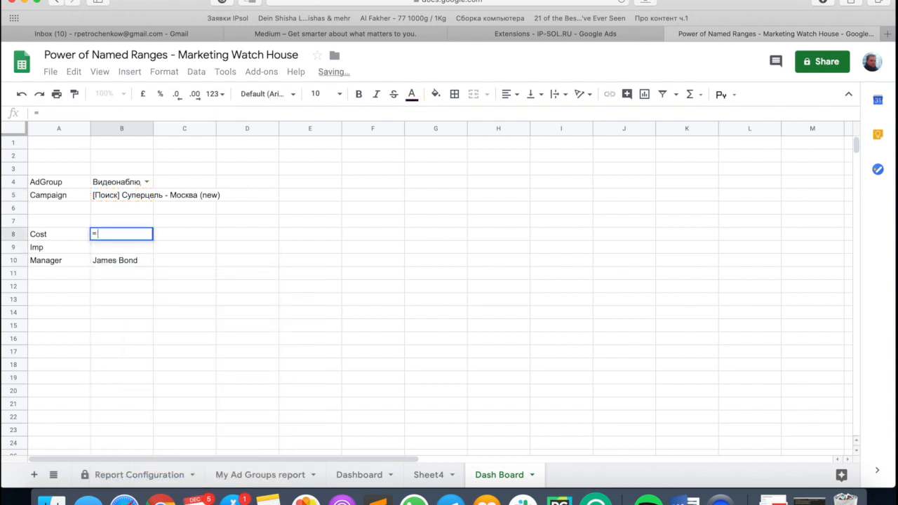
type("SUMIFS(")
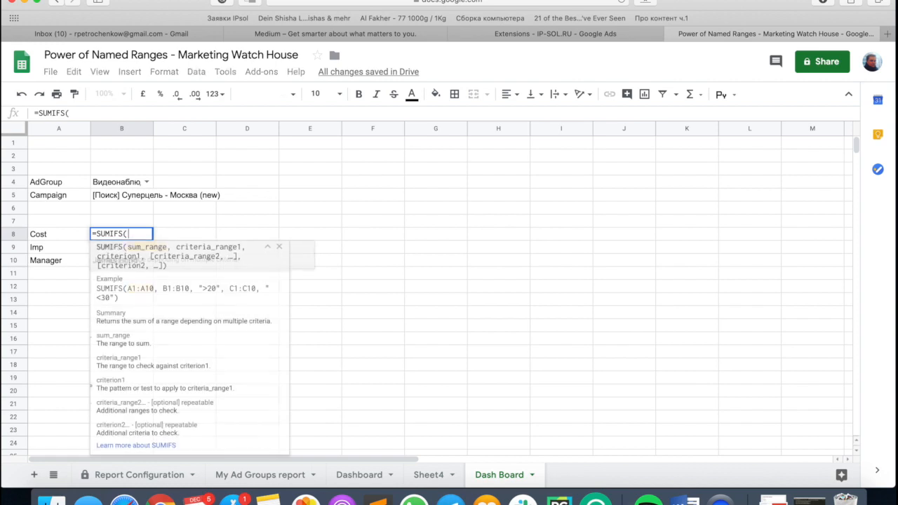
type("Cost, ")
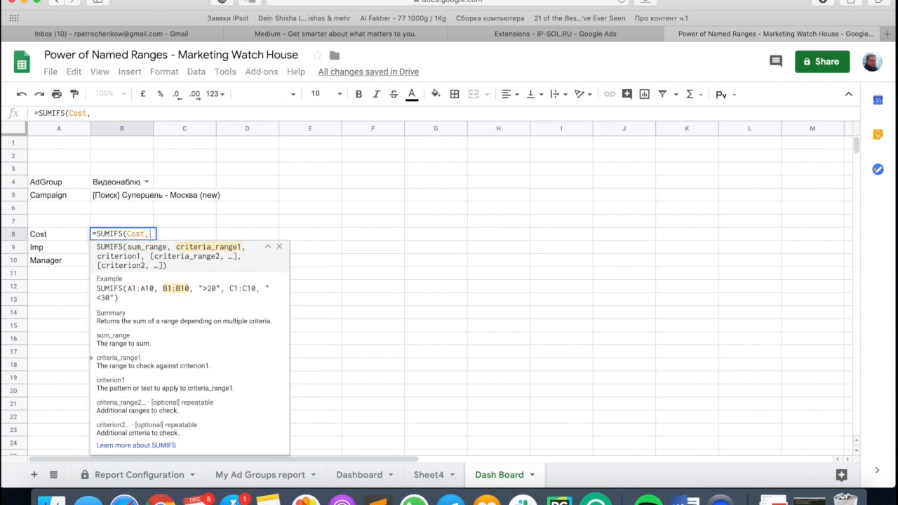
type("C")
key("BackSpace")
type("Campaign,")
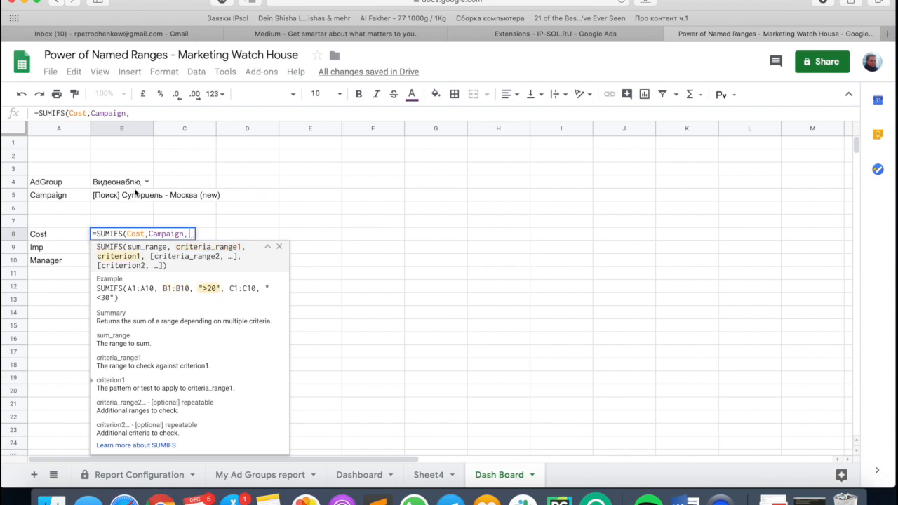
left_click(133, 189)
type(",AdG")
key("Tab")
type(",")
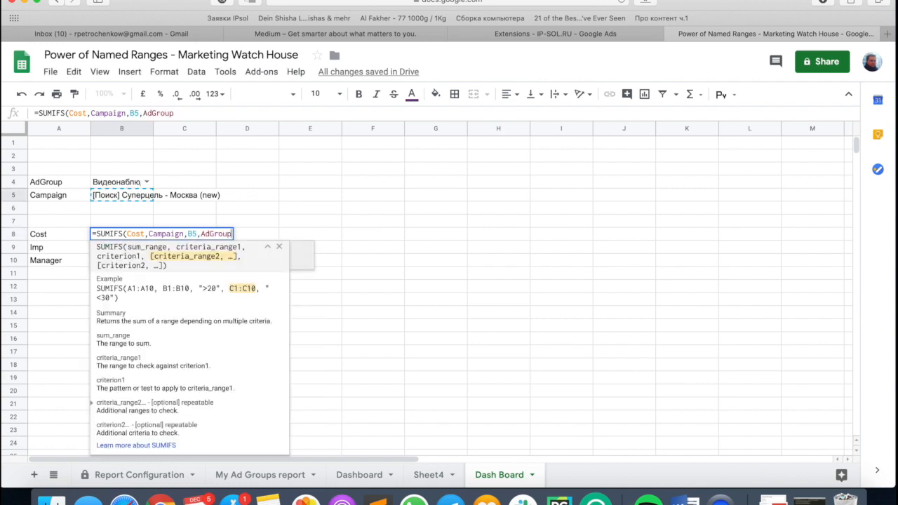
left_click(126, 185)
type(")")
key("Return")
- Start a SUMIFS formula in B9 with Imp as the sum range and Campaign as the first criteria range
type("=")
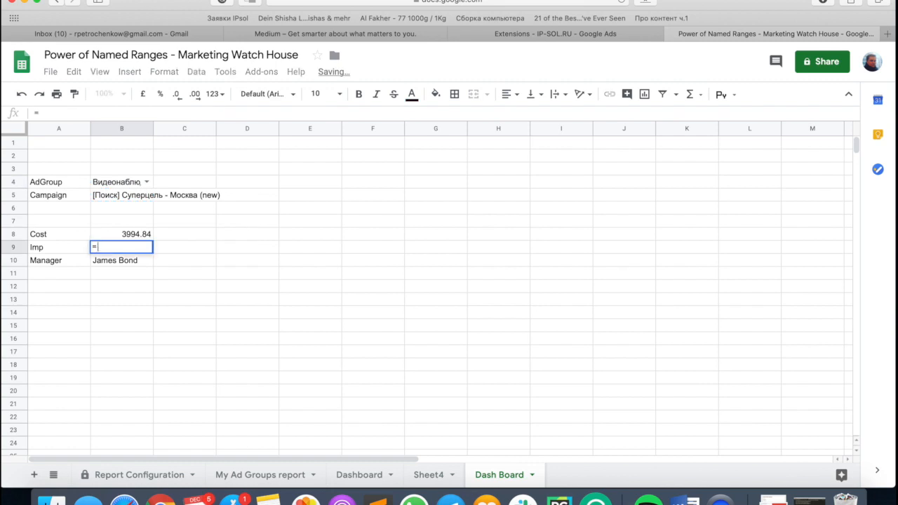
type("SUMIFS")
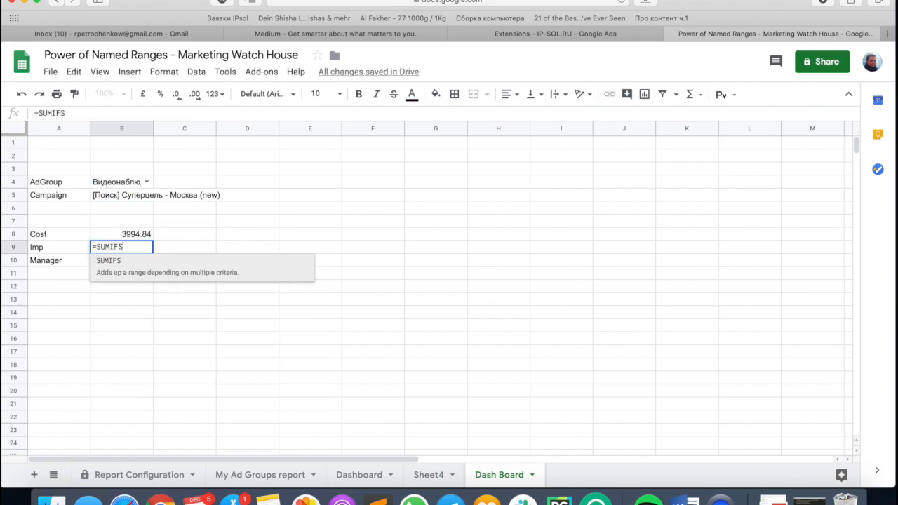
type("(Imp,Cam")
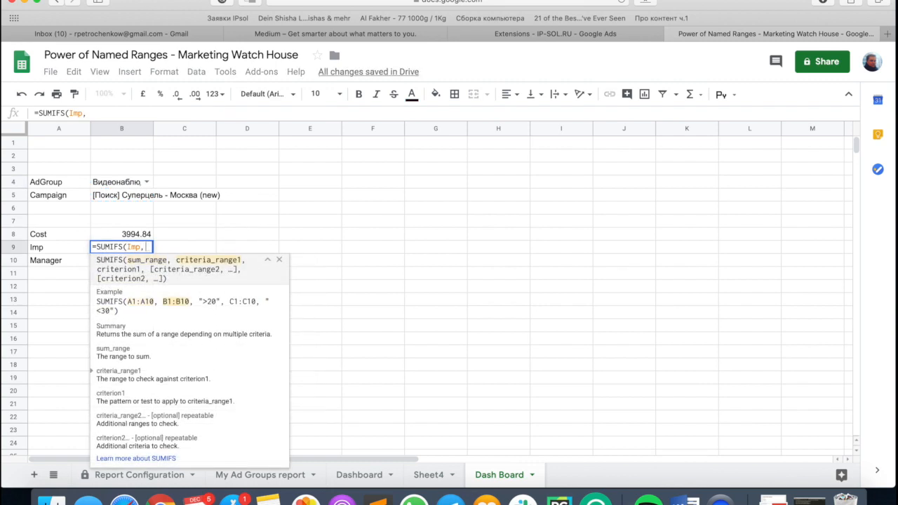
key("Tab")
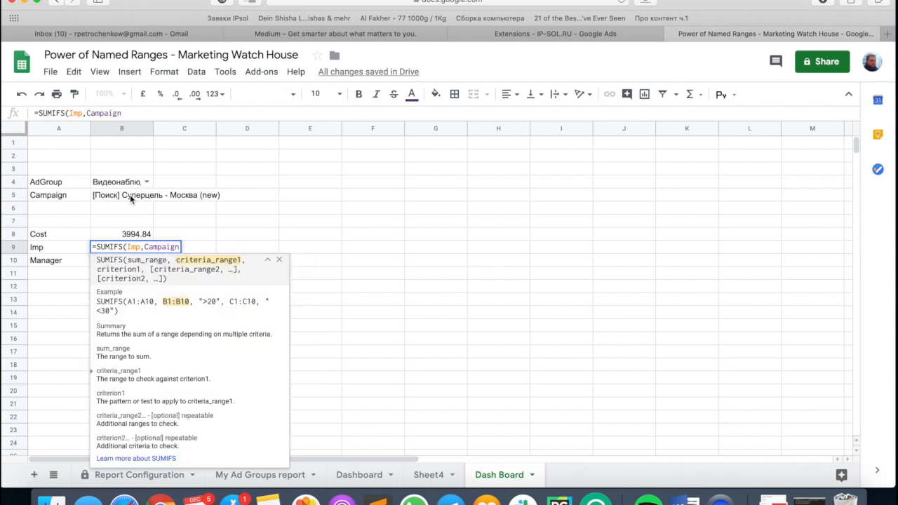
left_click(130, 194)
type(",.")
key("Return")
- Reopen the impressions formula in B9 and complete it as =SUMIFS(Imp,Campaign,B5,AdGroup,B4)
key("ctrl+z")
left_click(139, 247)
key("Return")
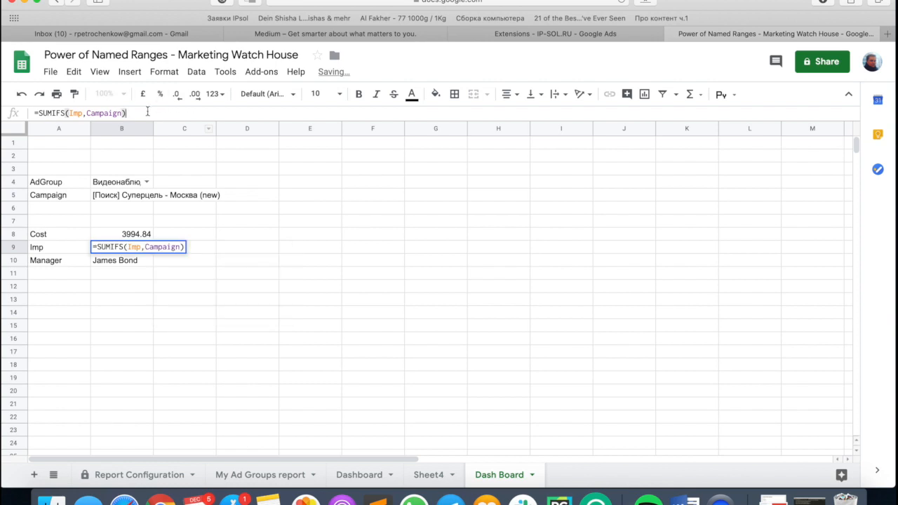
key("BackSpace")
type(",")
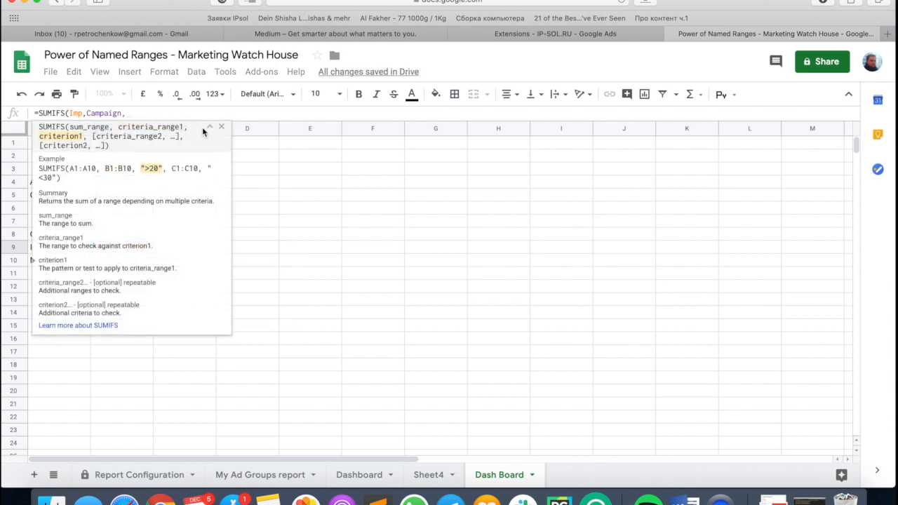
left_click(209, 127)
left_click(123, 195)
type(",")
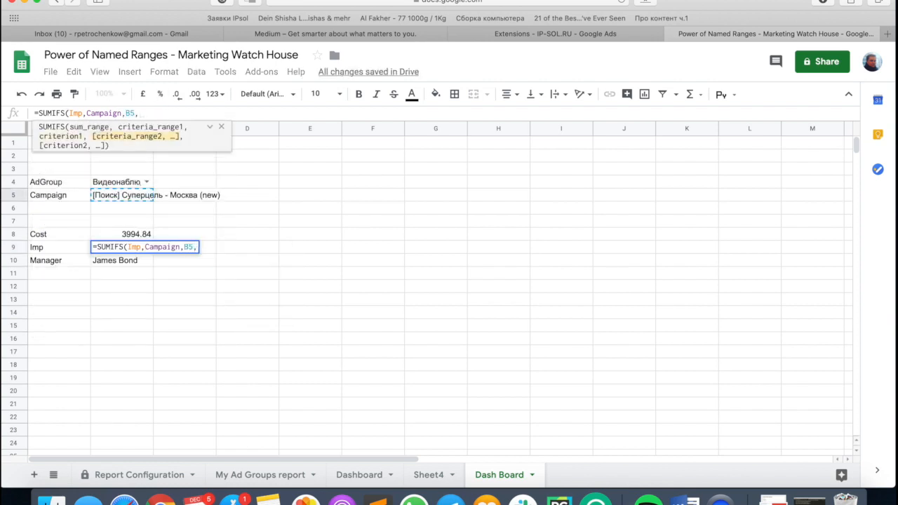
type("AdGroup,")
left_click(121, 184)
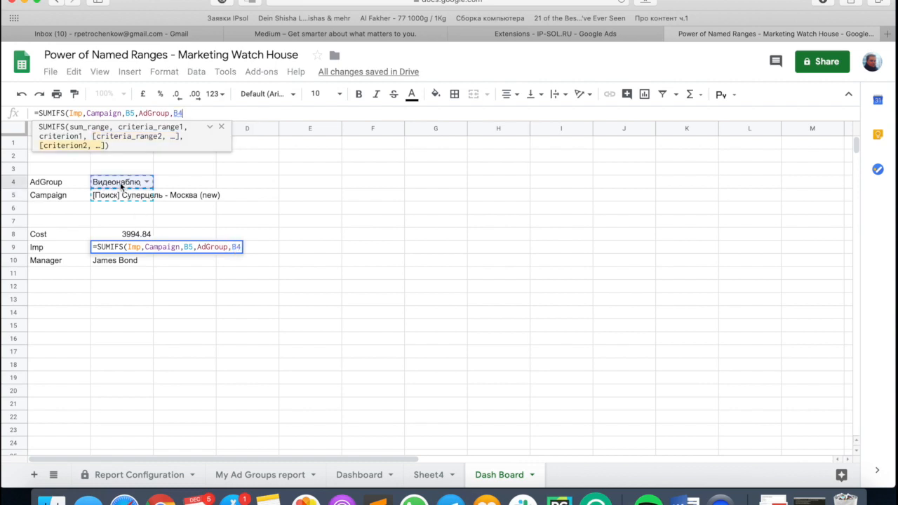
type(")")
key("Return")
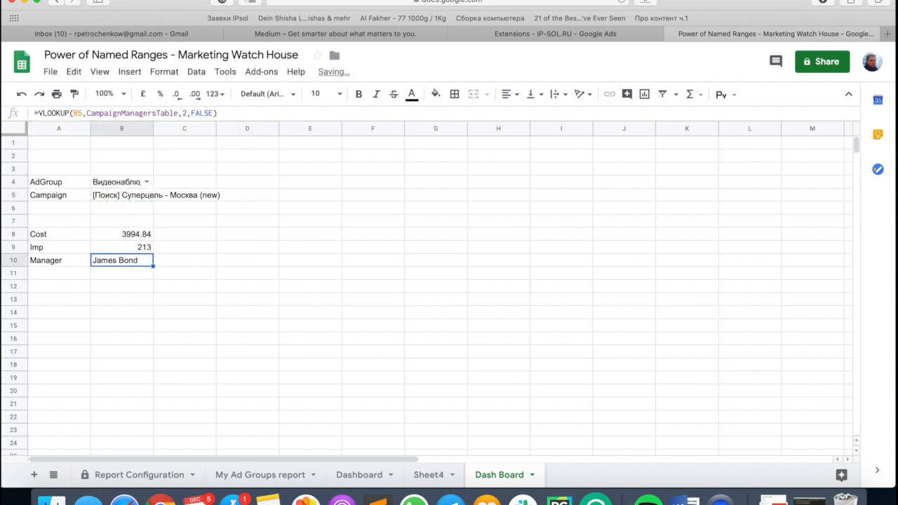
- Enter the label CTR in A11 and try an IFERROR formula referencing B8 in B11
left_click(12, 273)
left_click(46, 275)
type("CTR")
key("Return")
key("Up")
key("Right")
type("=IFERR")
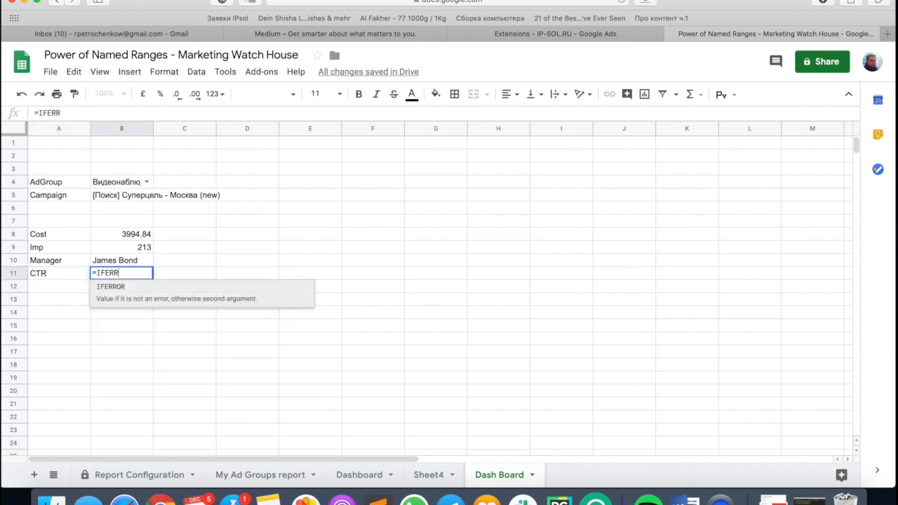
type("OR(")
key("Up")
key("Up")
key("Up")
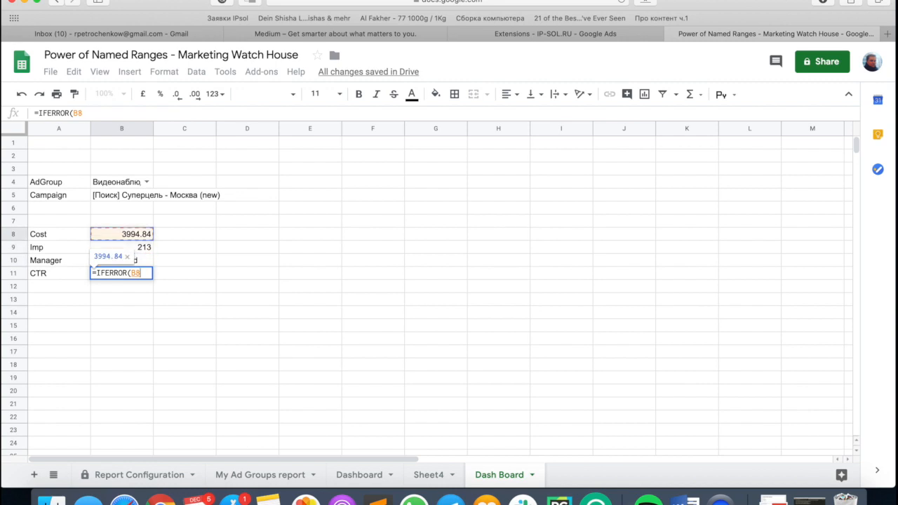
key("Return")
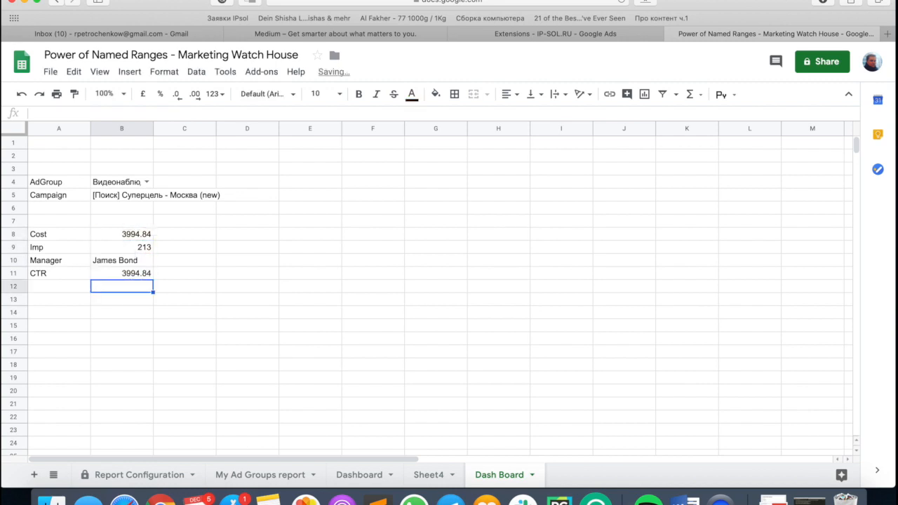
- Clear B11 and replace the label in A11 with Clicks
key("Up")
key("Left")
type("Clicks")
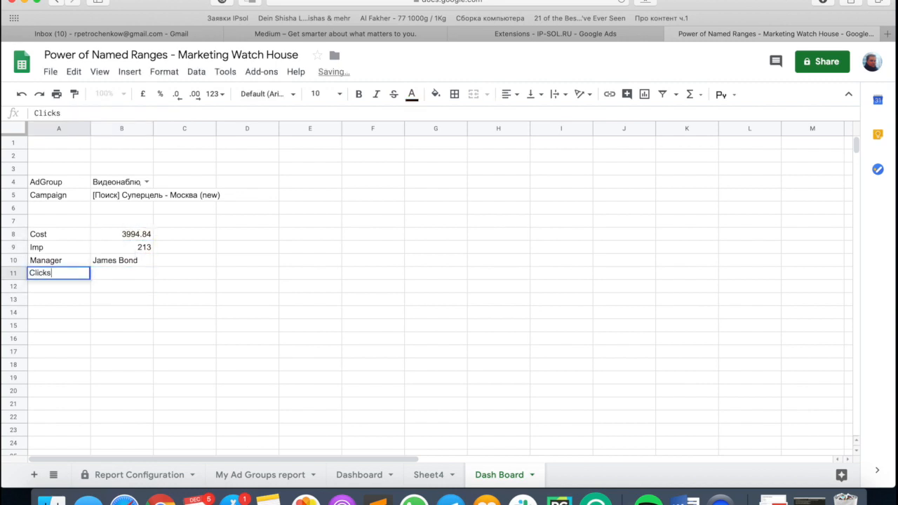
key("Tab")
- Calculate the ad group's clicks in B11 with =SUMIFS(Clicks,Campaign,B5,AdGroup,B4)
type("=SUMIF")
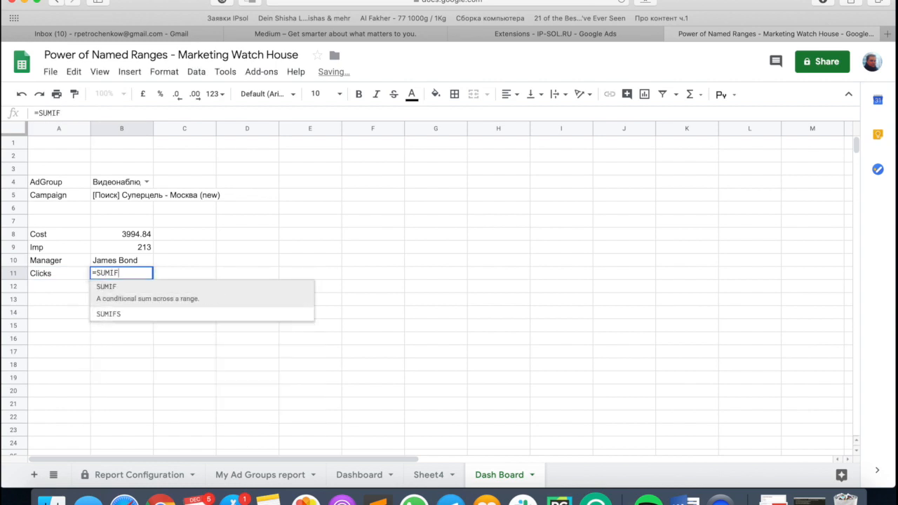
type("S(C")
key("Down")
key("Down")
key("Down")
key("Down")
key("Down")
key("Down")
key("Down")
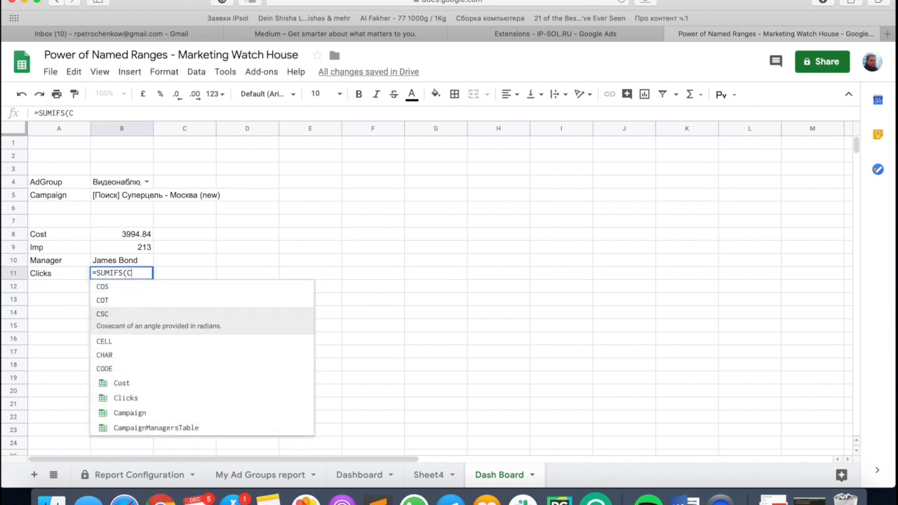
key("Down")
key("Return")
type(",")
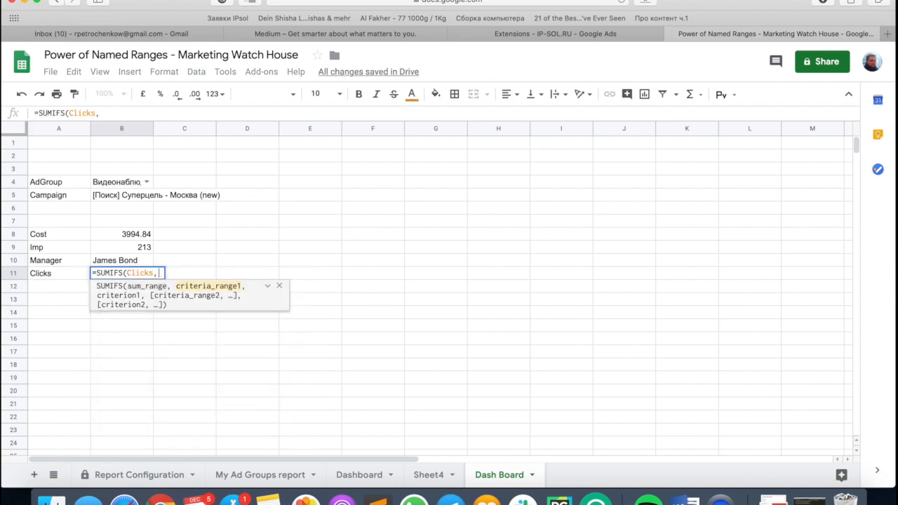
type("Cam")
key("Return")
type(",")
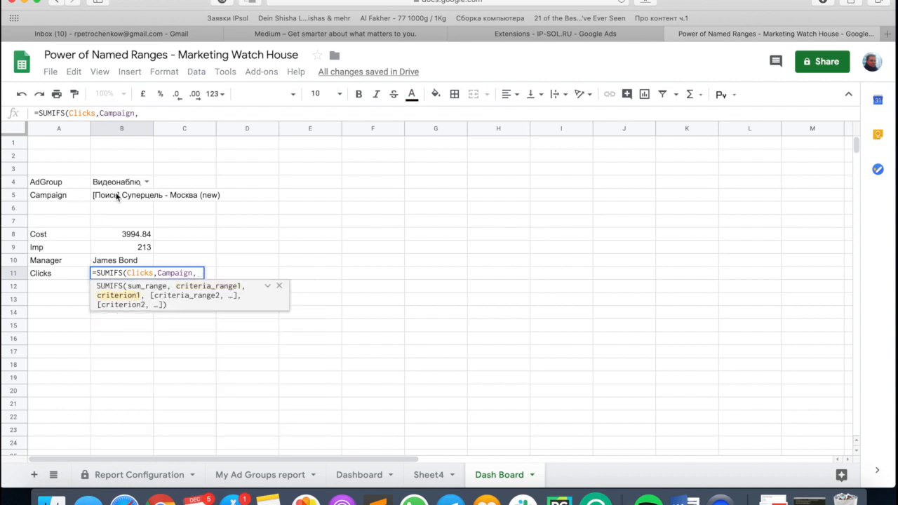
left_click(118, 199)
type(",AdG")
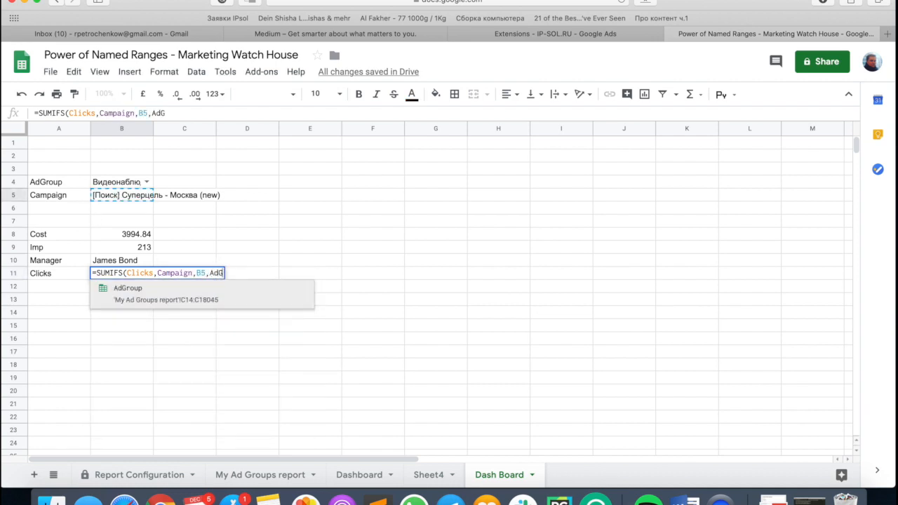
key("Return")
type(",")
left_click(126, 183)
type(")")
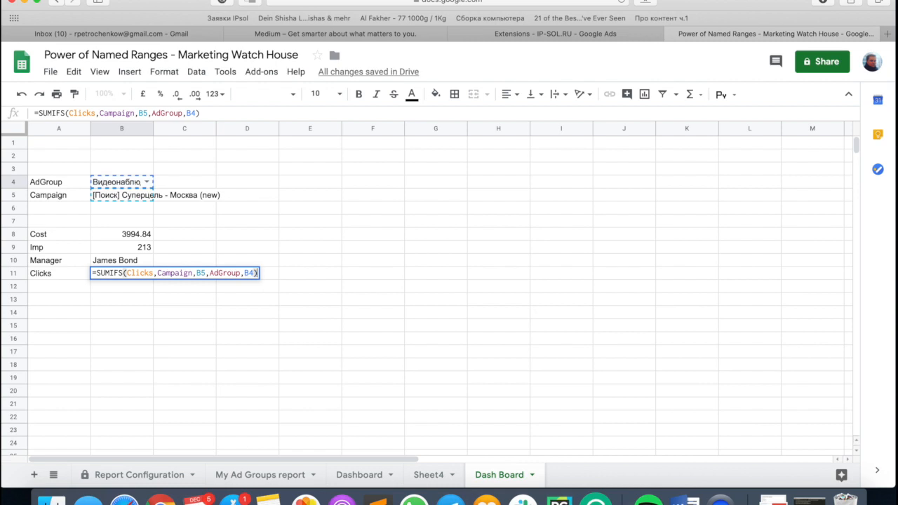
key("Return")
- Enter the label CTR in A12, below Clicks
key("Down")
key("Left")
key("Up")
type("CTR")
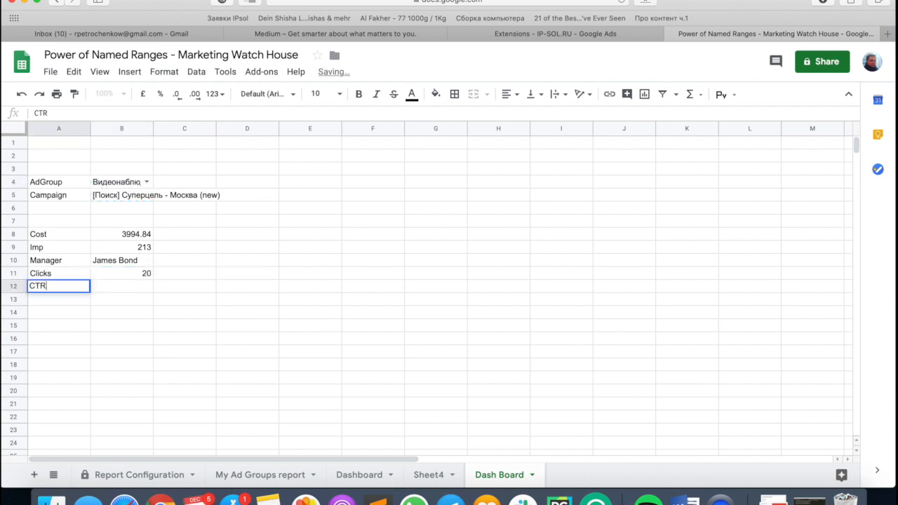
key("Return")
- Calculate the CTR in B12 with =IFERROR(B11/B9,"Not Enough Data")
key("Up")
key("Right")
type("=")
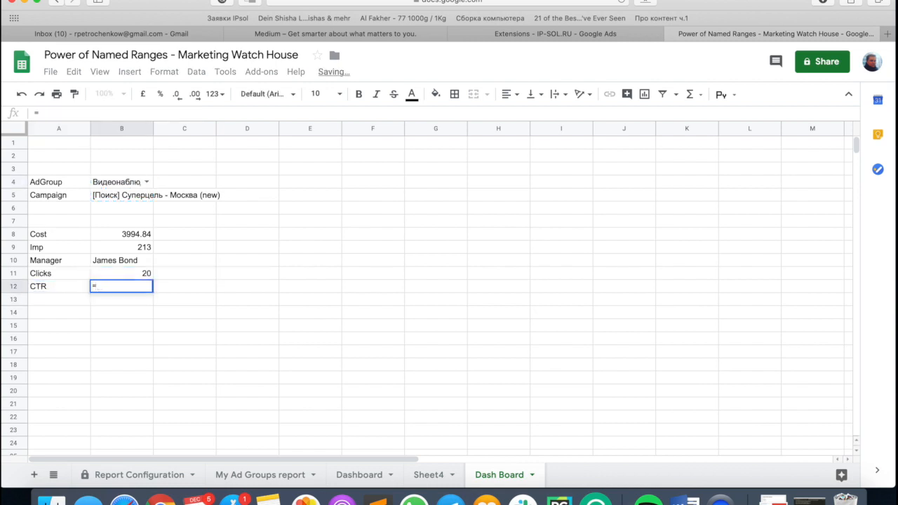
type("IFEROR(")
key("BackSpace")
key("BackSpace")
key("BackSpace")
key("BackSpace")
type("RROR(")
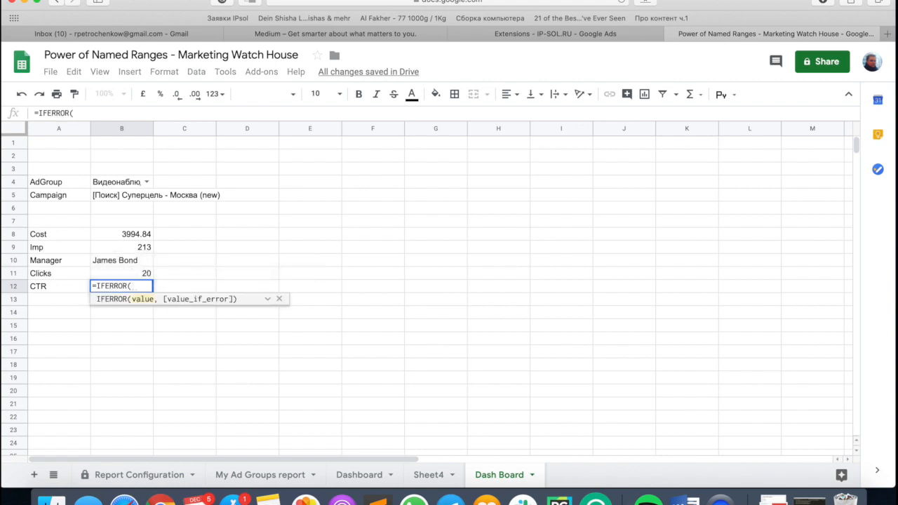
type("B11/B11")
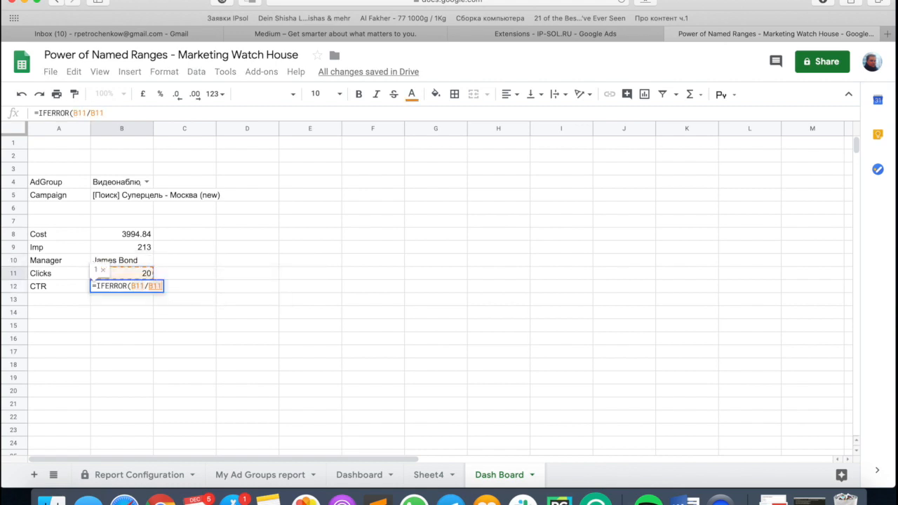
type("/B9)")
key("BackSpace")
type(",\"")
key("BackSpace")
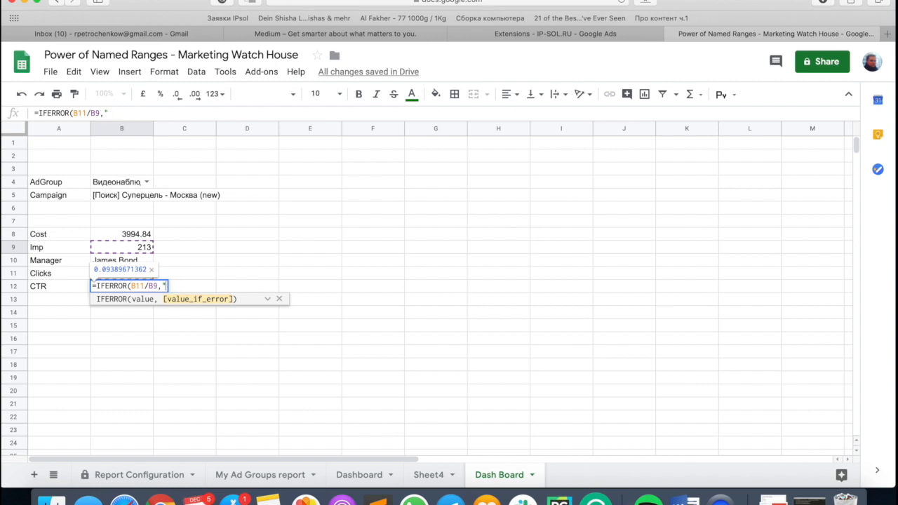
type("Not Eno")
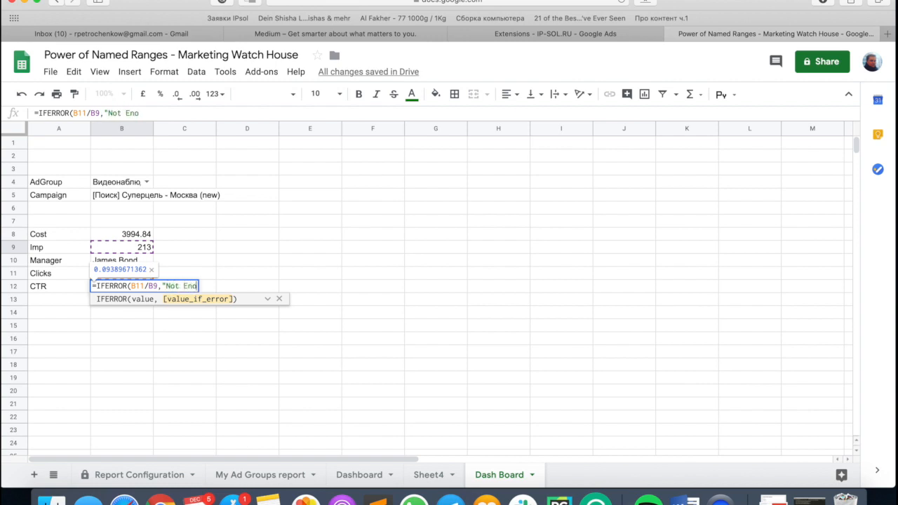
type("ugh Data\")")
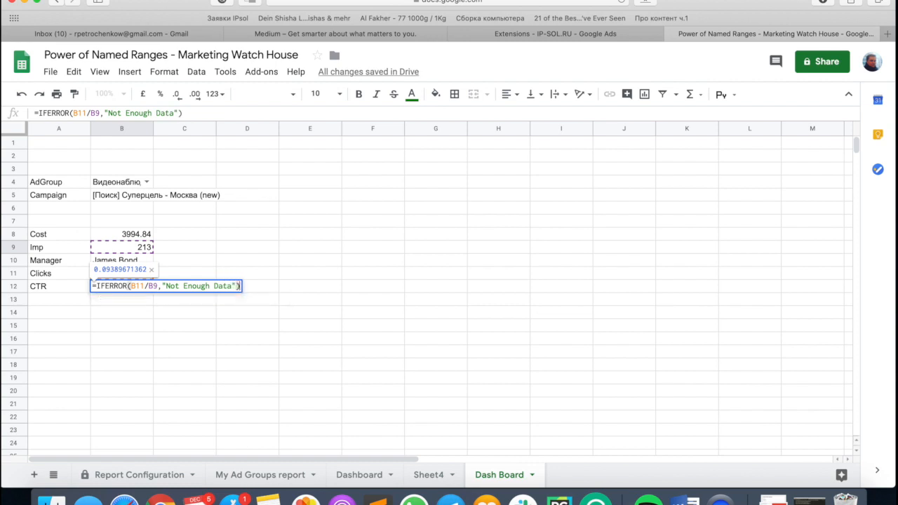
key("Return")
- Format the CTR in B12 as a percentage and the cost in B8 as pounds currency
left_click(160, 93)
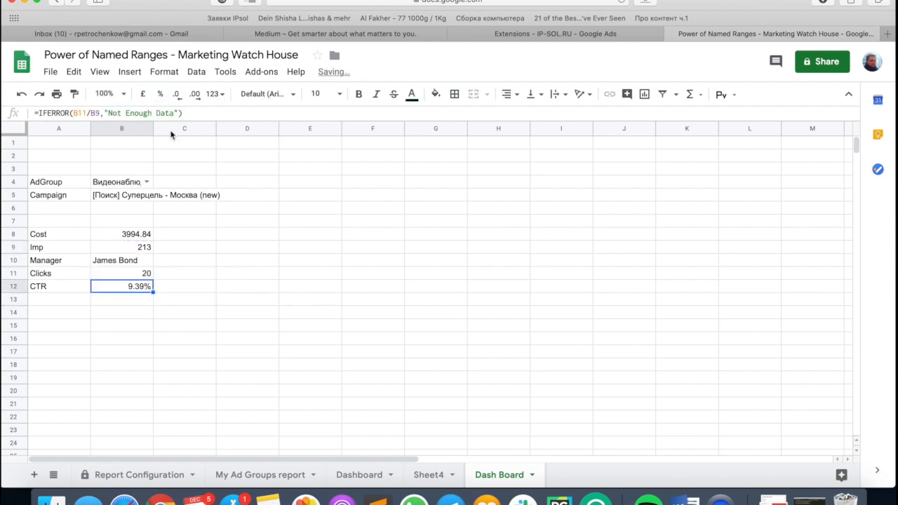
left_click(120, 235)
left_click(142, 94)
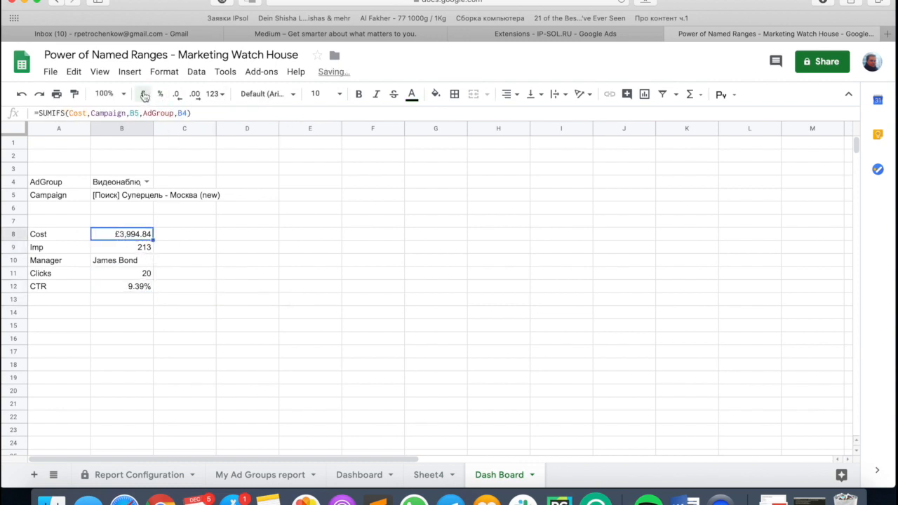
left_click(126, 249)
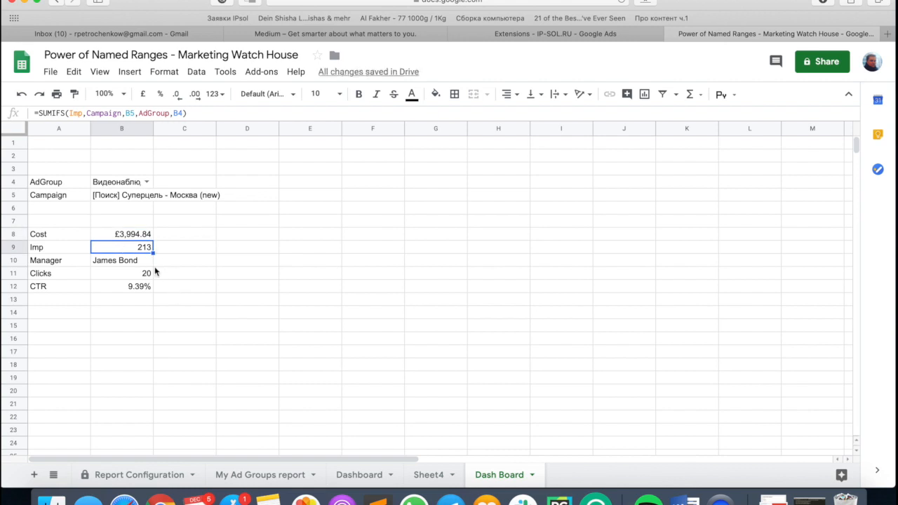
- Fit column B to its contents and test other ad groups in B4, ending on установить систему видеонаблюдения
left_click(131, 186)
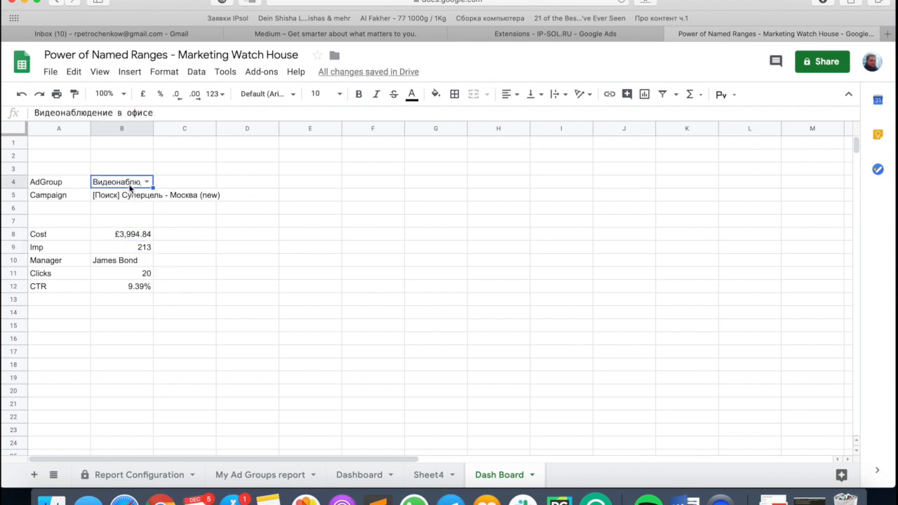
double_click(152, 128)
left_click(216, 183)
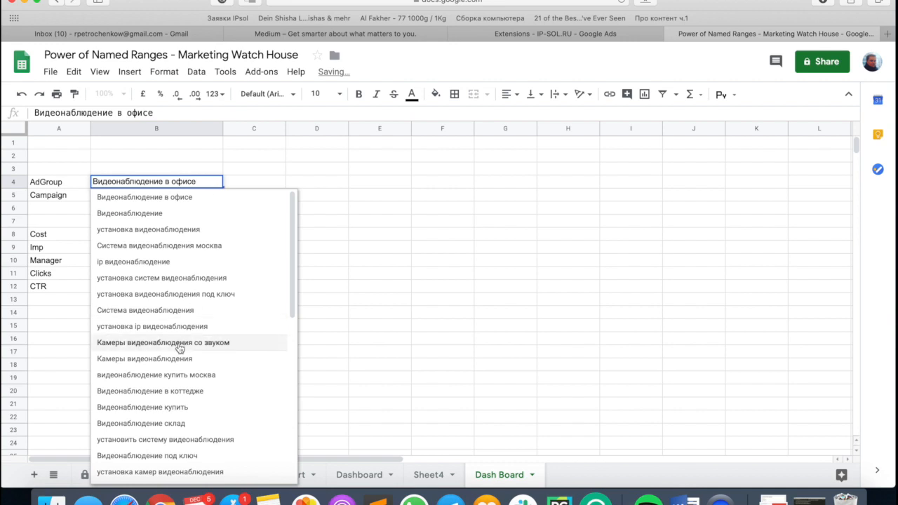
left_click(180, 342)
left_click(216, 183)
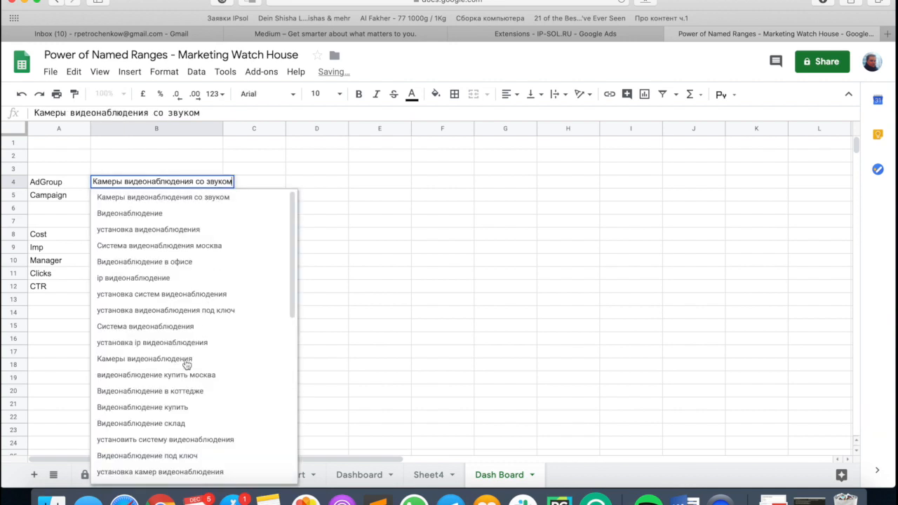
left_click(165, 439)
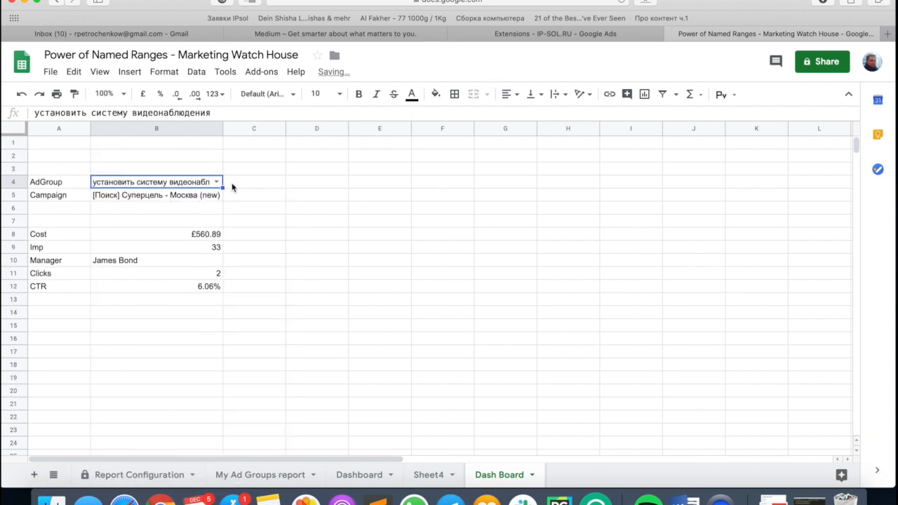
- Enter the label Manager in E4 and select F4 beside it
left_click(343, 185)
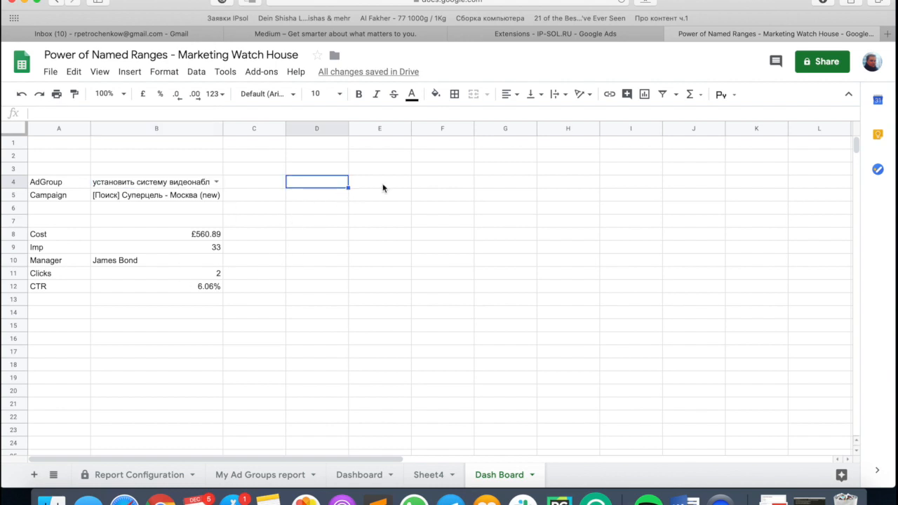
left_click(383, 187)
key("Right")
key("Left")
type("Manag")
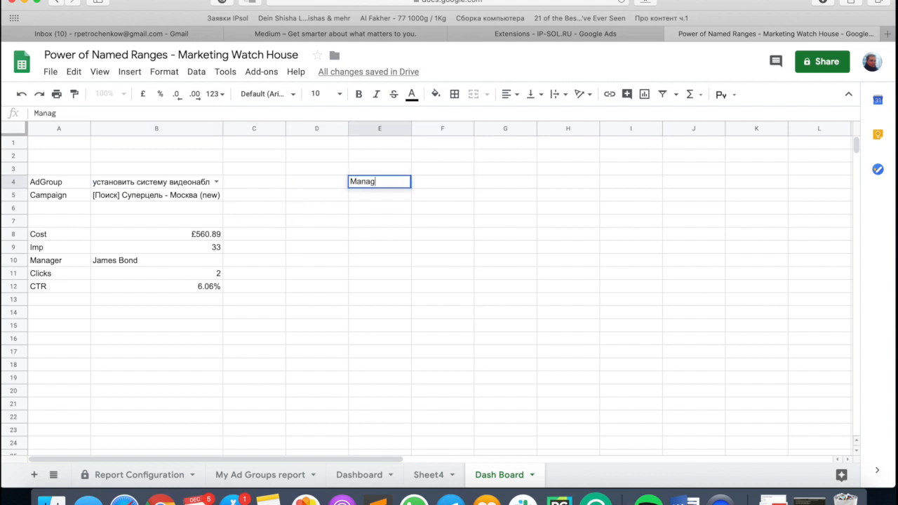
type("er")
key("Return")
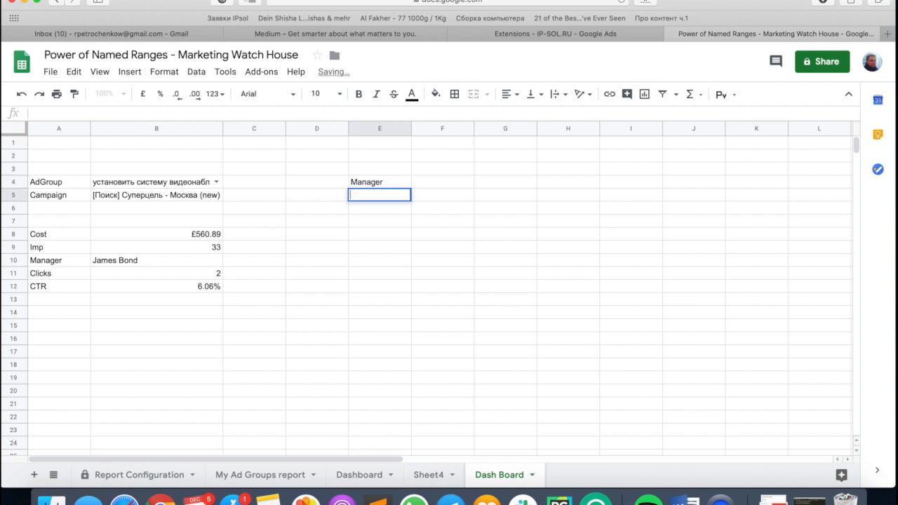
left_click(449, 180)
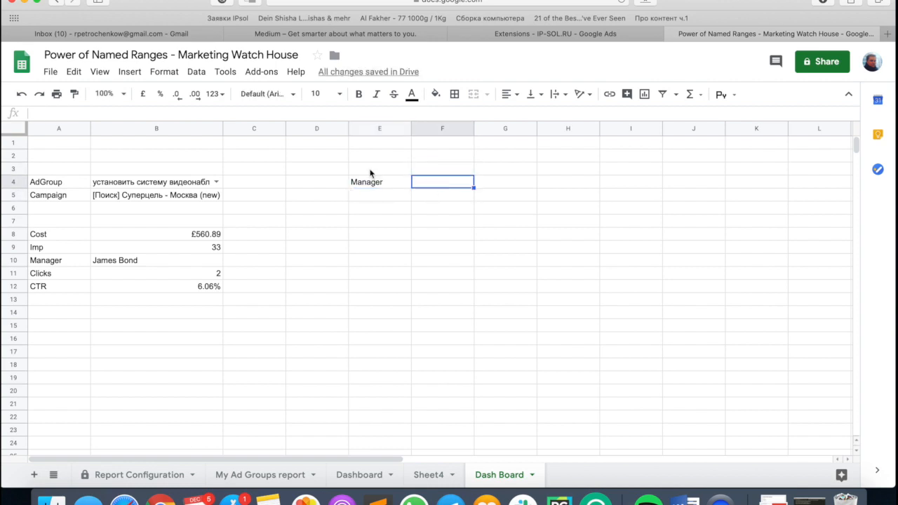
left_click(196, 72)
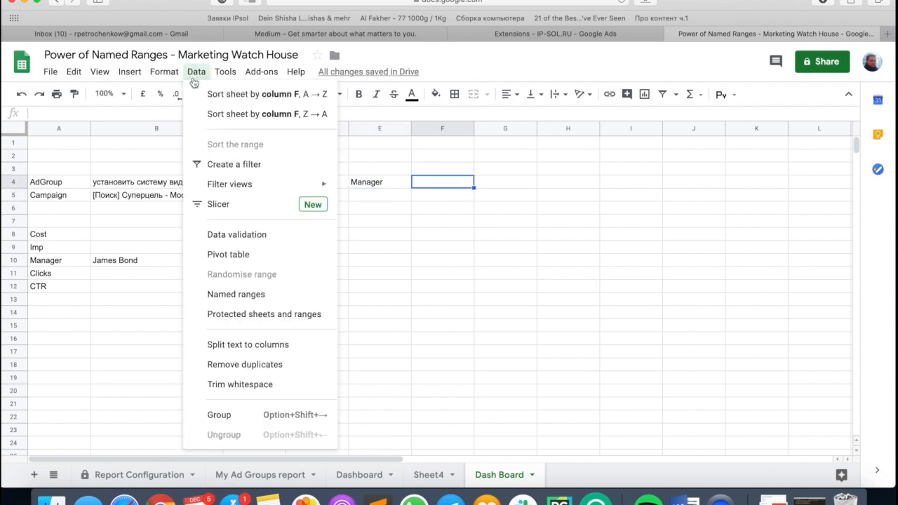
left_click(258, 238)
left_click(434, 239)
type("=Manager")
left_click(627, 349)
type("s")
left_click(453, 348)
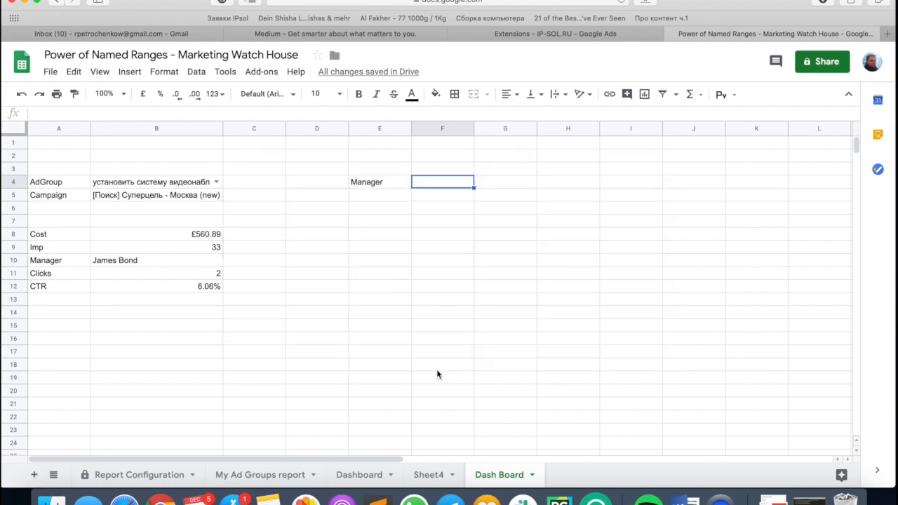
- Inspect the named ranges and the cells covered by Manager, and return to the Dash Board sheet
left_click(197, 73)
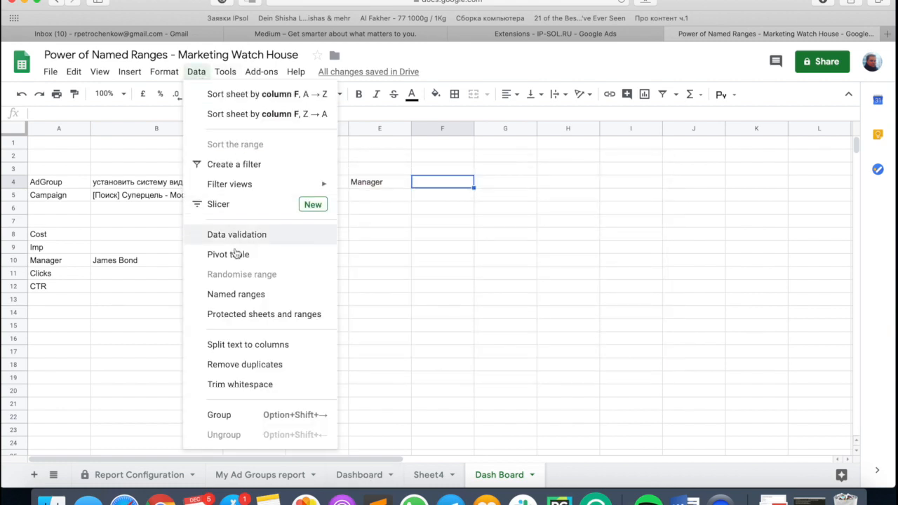
left_click(242, 292)
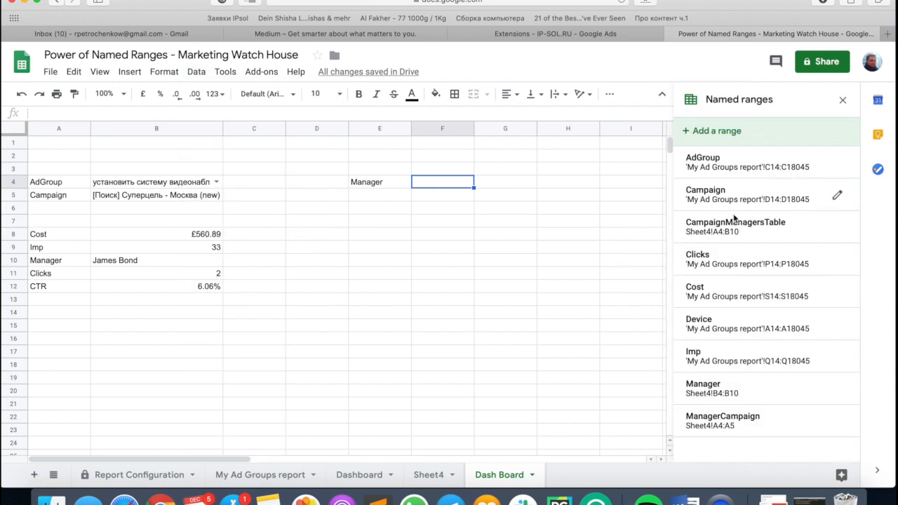
left_click(715, 389)
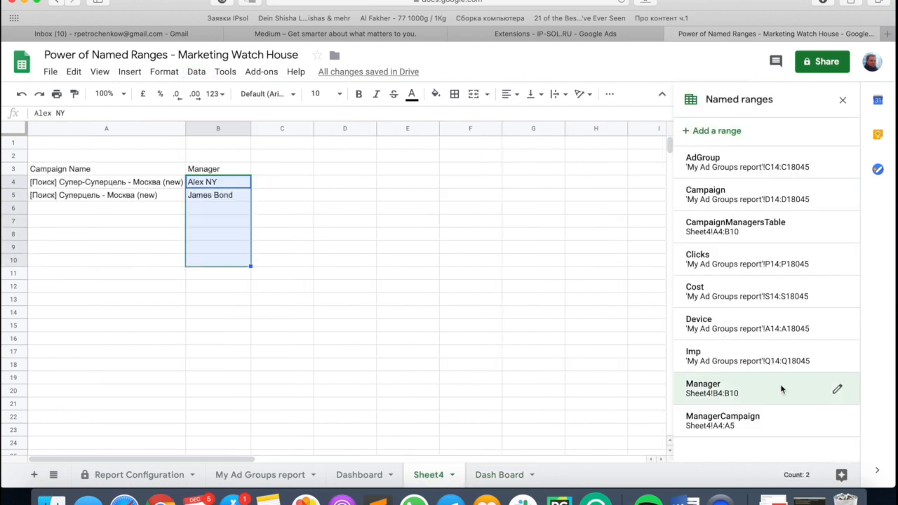
left_click(843, 100)
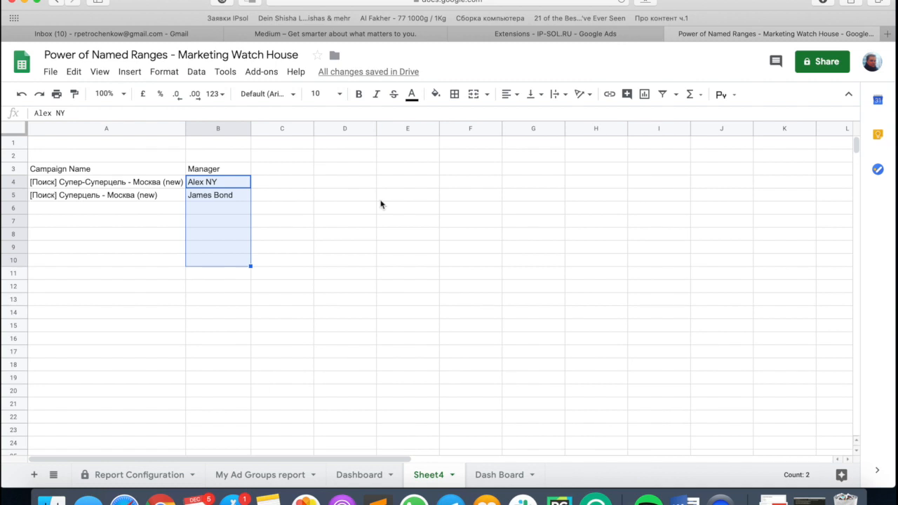
left_click(499, 472)
- Give F4 a drop-down list based on the named range Manager and choose the first manager in it
left_click(196, 71)
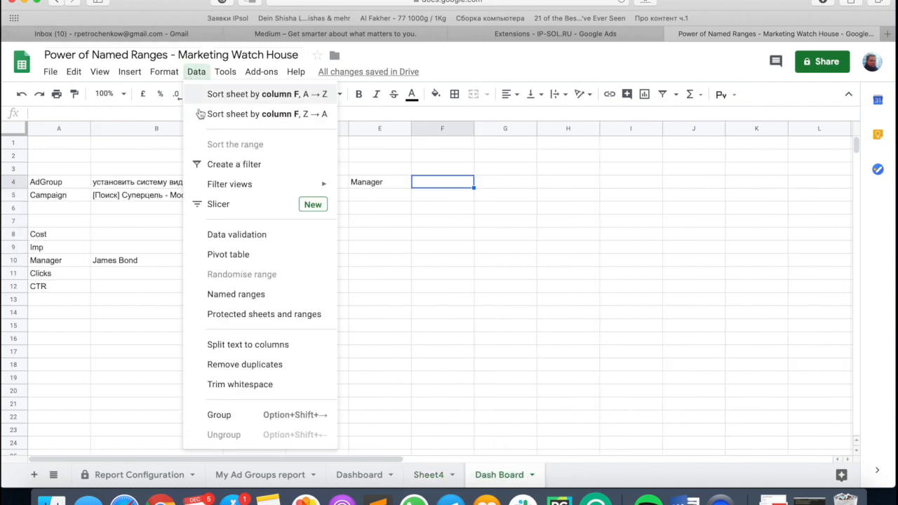
left_click(232, 235)
left_click(449, 243)
type("Manager")
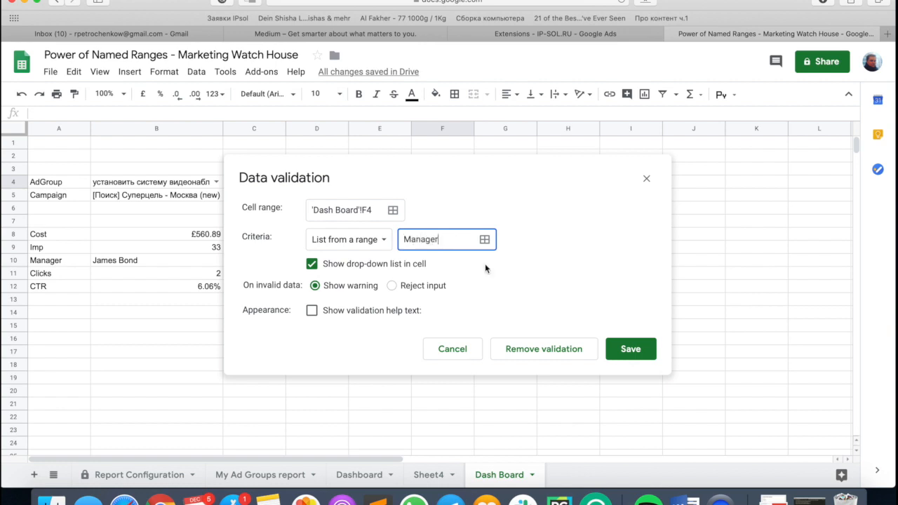
left_click(630, 348)
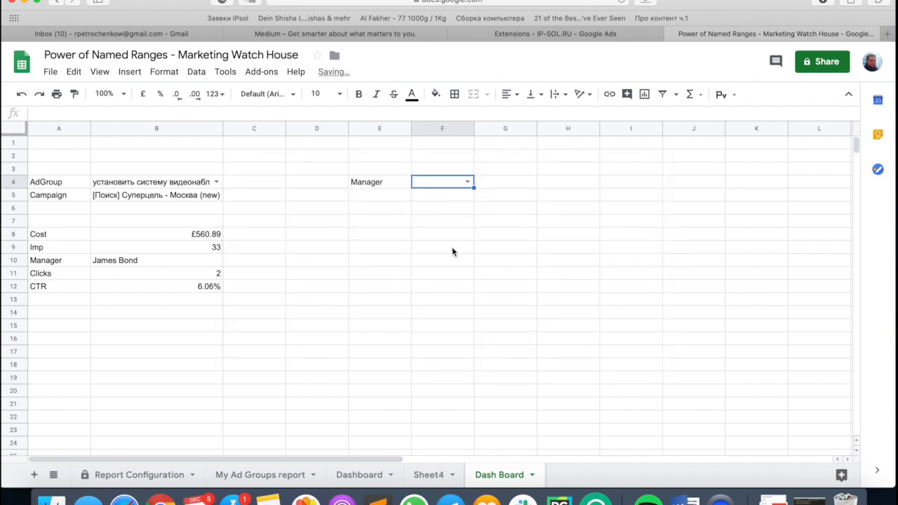
left_click(474, 183)
left_click(436, 197)
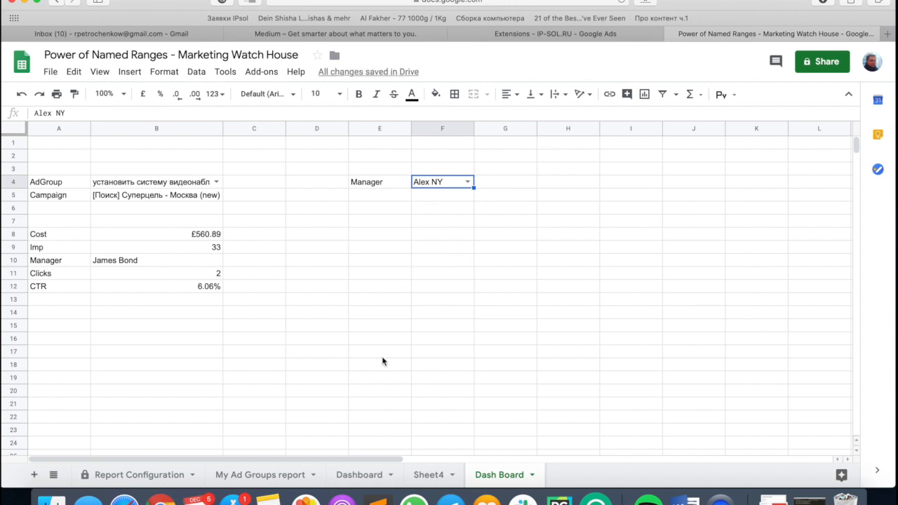
- Review the manager assignments on Sheet4 and the ad group table on Dashboard, and return to the Dash Board sheet
left_click(428, 475)
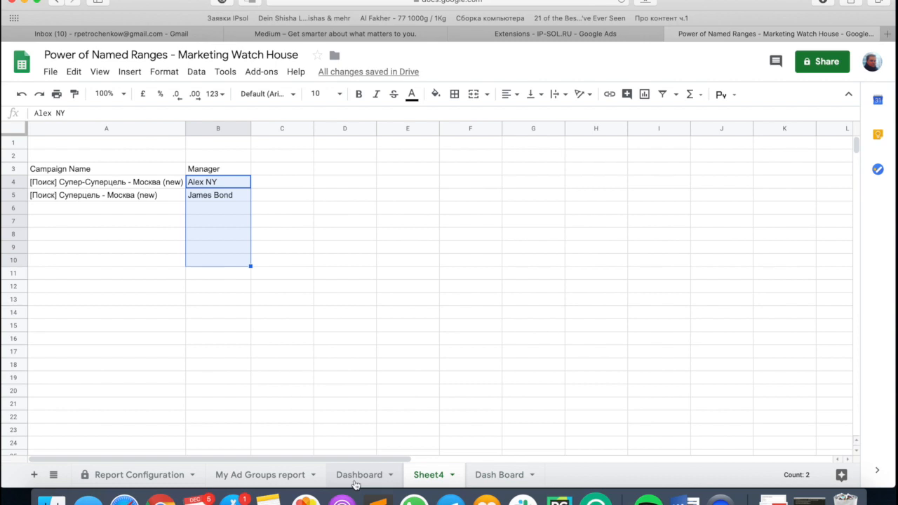
left_click(357, 474)
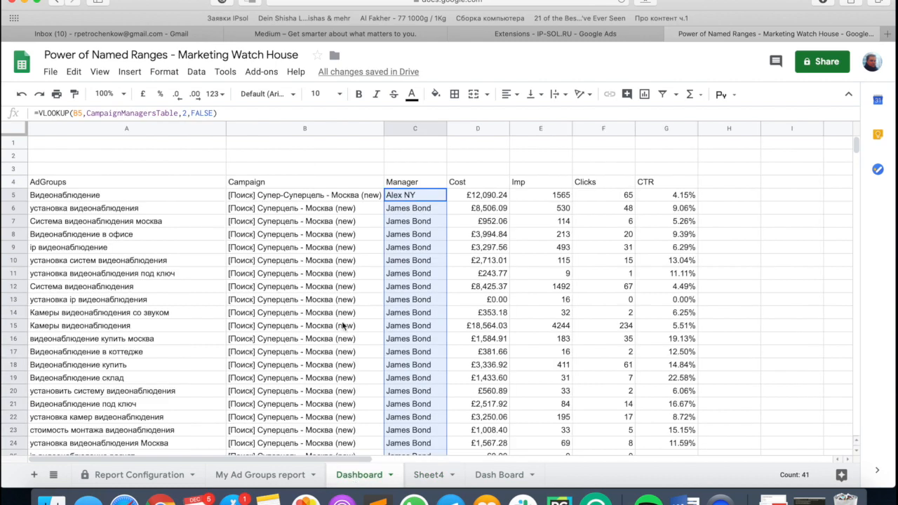
left_click(498, 474)
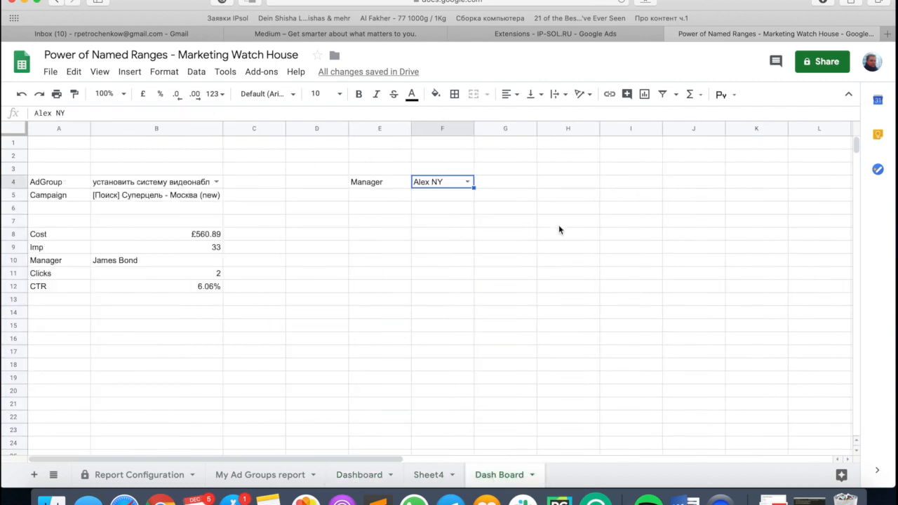
left_click(573, 182)
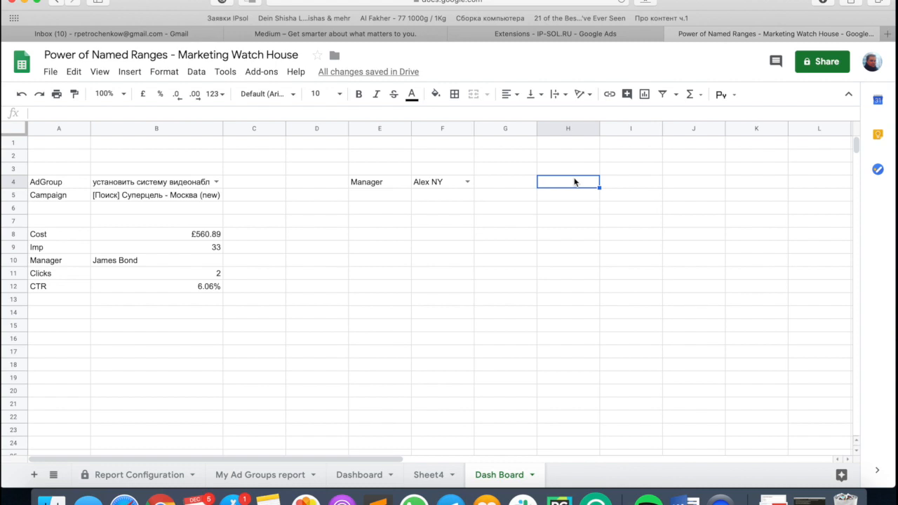
key("Right")
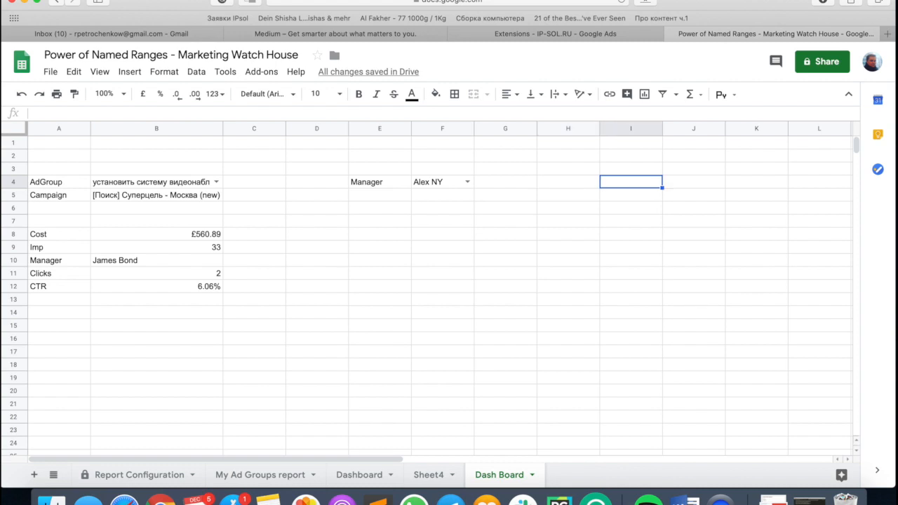
type("=FILTER(")
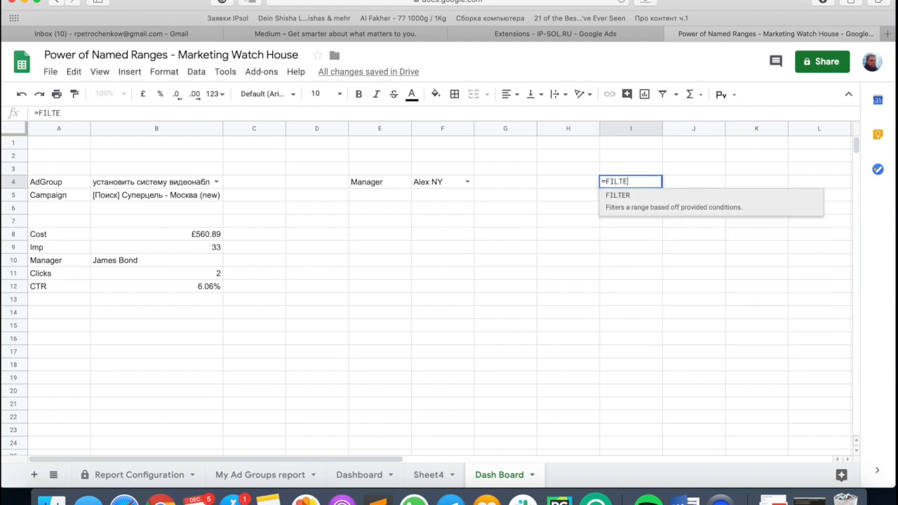
key("BackSpace")
key("BackSpace")
key("BackSpace")
key("BackSpace")
key("BackSpace")
key("BackSpace")
key("BackSpace")
type("Q")
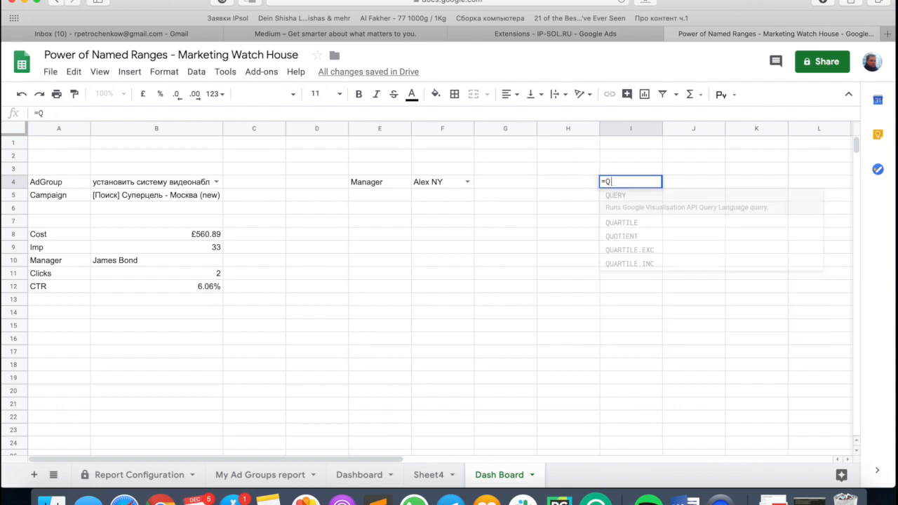
type("UERY(")
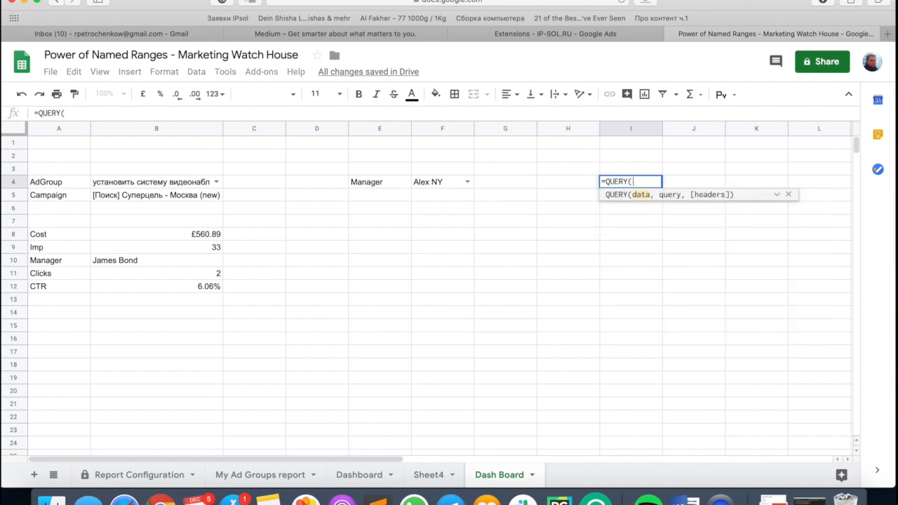
key("BackSpace")
key("BackSpace")
key("BackSpace")
key("BackSpace")
key("BackSpace")
key("BackSpace")
key("BackSpace")
key("Return")
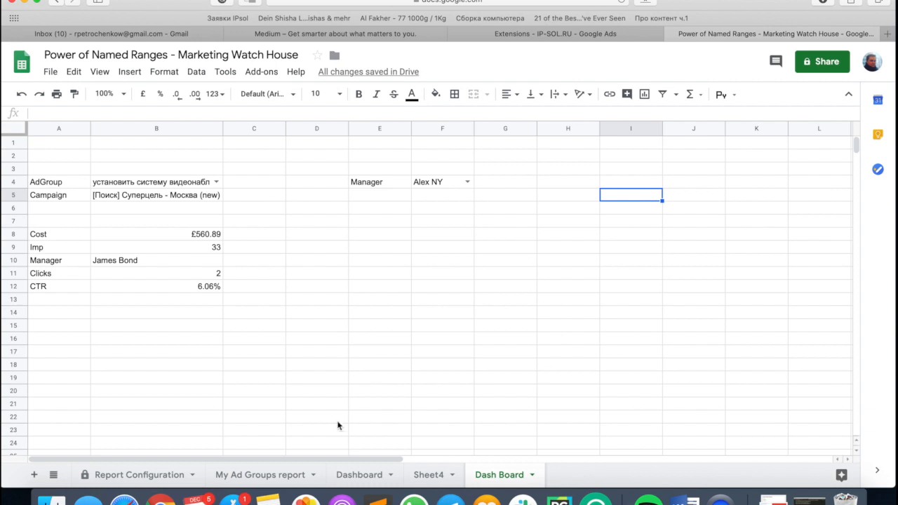
- Look over the ad group table on the Dashboard sheet and rename the sheet as Data Together
left_click(384, 471)
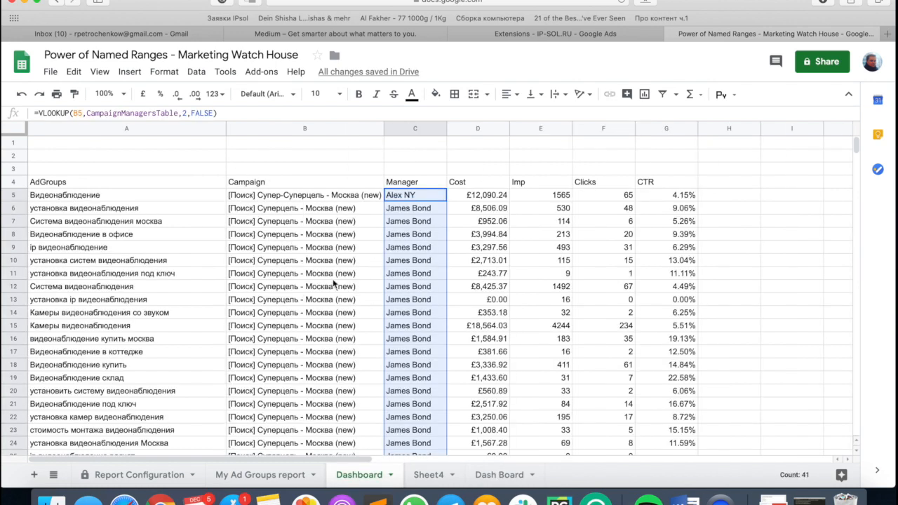
left_click(61, 179)
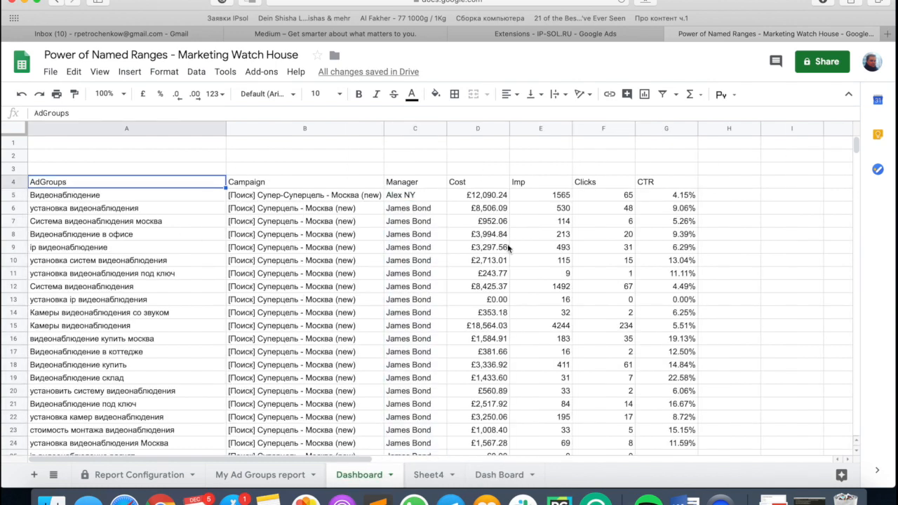
scroll(455, 207, "down", 10)
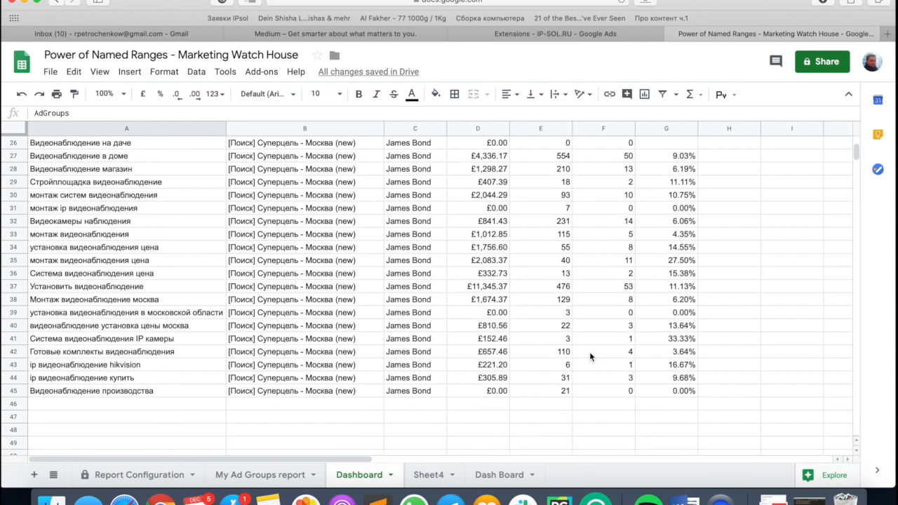
left_click(667, 377, "shift")
scroll(424, 210, "up", 10)
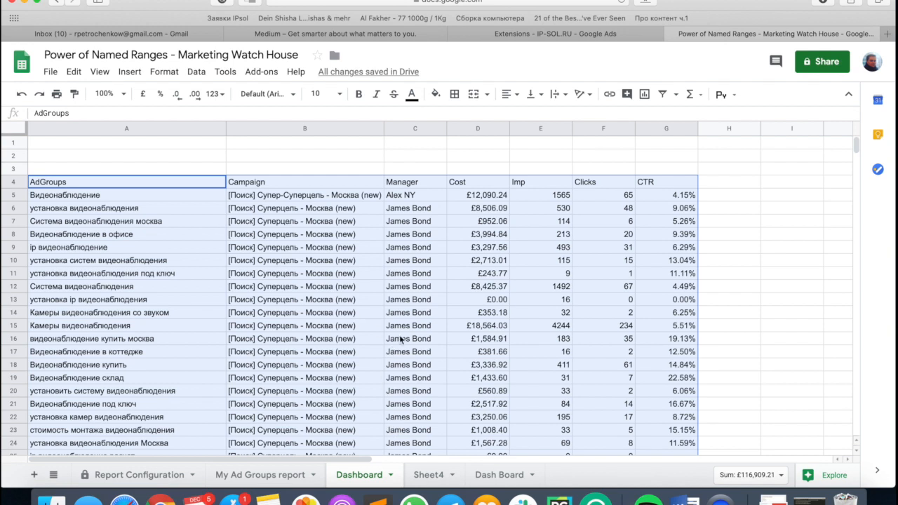
double_click(360, 474)
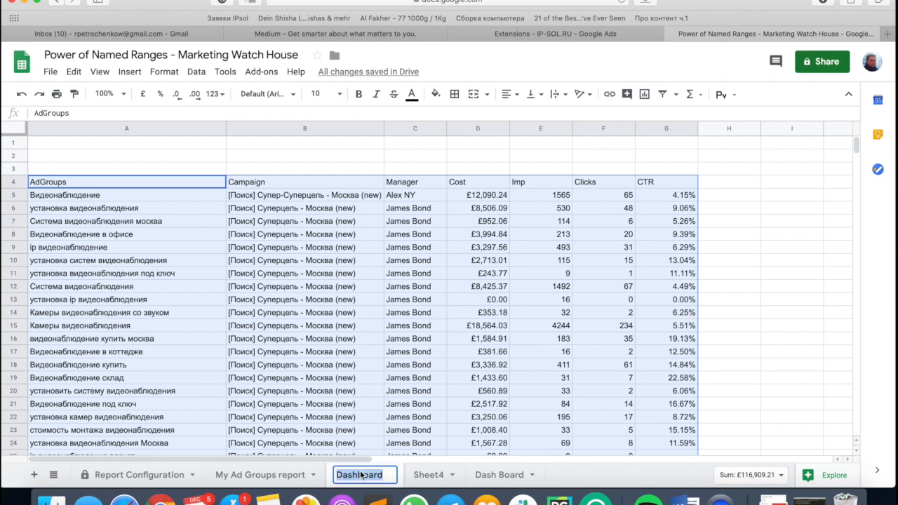
type("D")
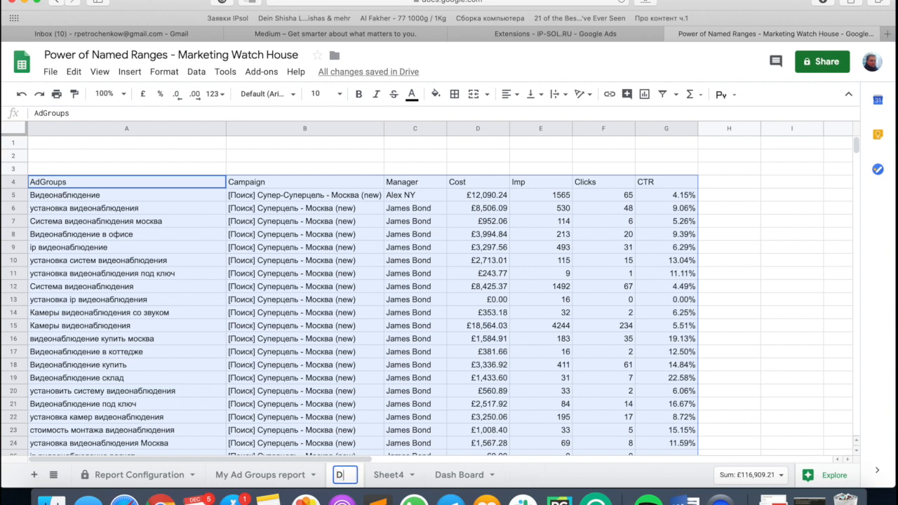
type("ata To")
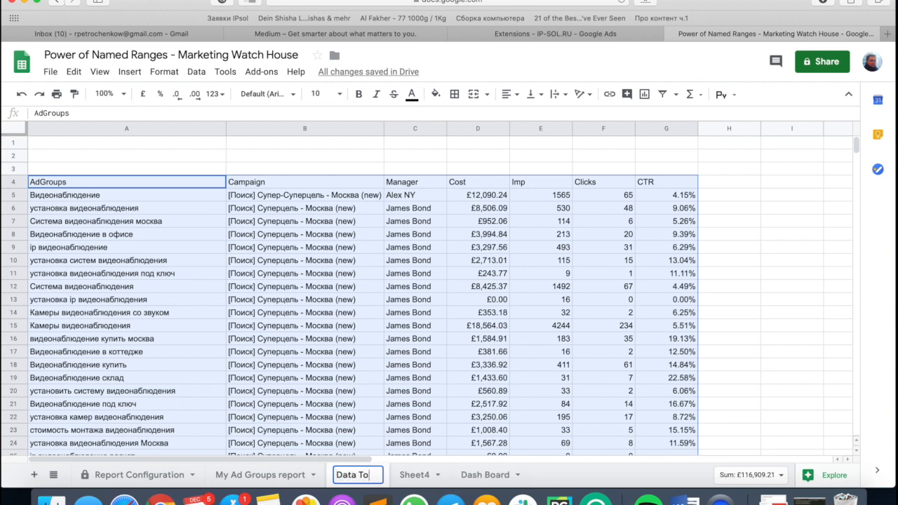
type("gether")
key("Return")
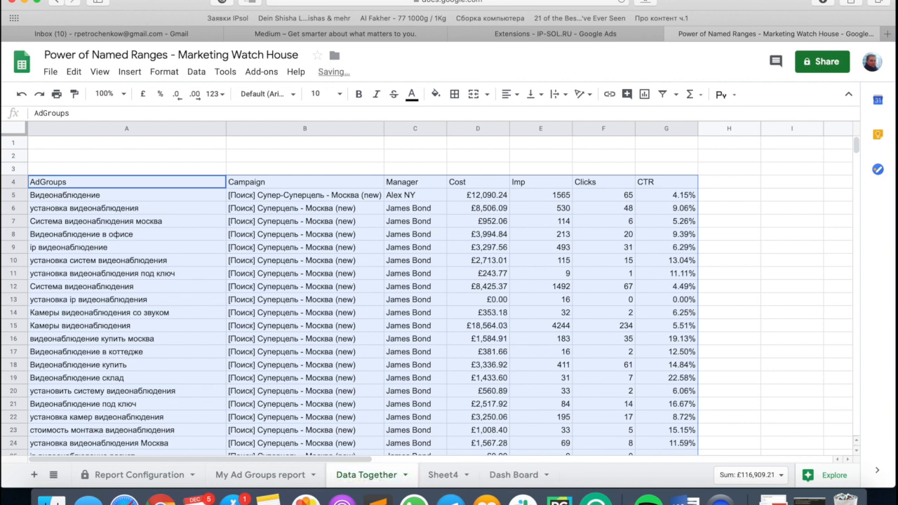
- Delete the three empty rows 1 to 3 above the table headers on the Data Together sheet
left_click_drag(130, 176, 130, 174)
key("super+z")
left_click(352, 217)
left_click(415, 182)
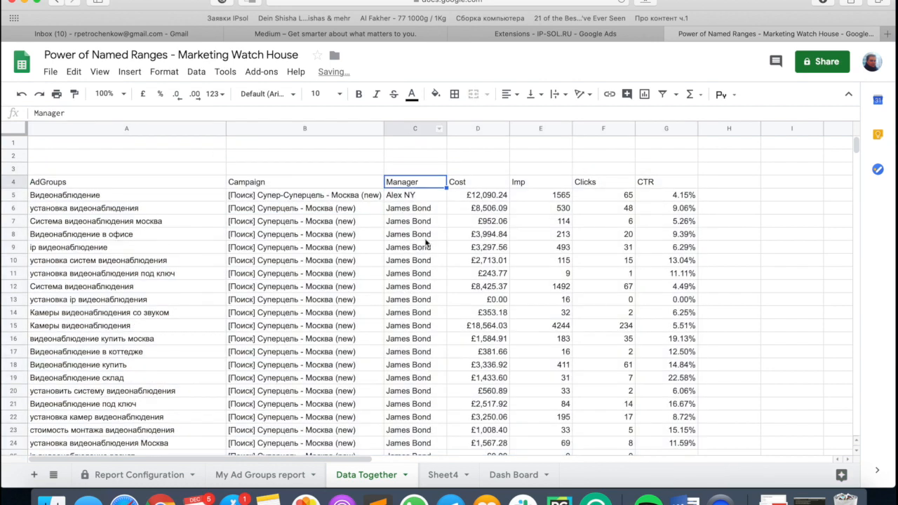
scroll(419, 294, "down", 1)
scroll(12, 216, "up", 1)
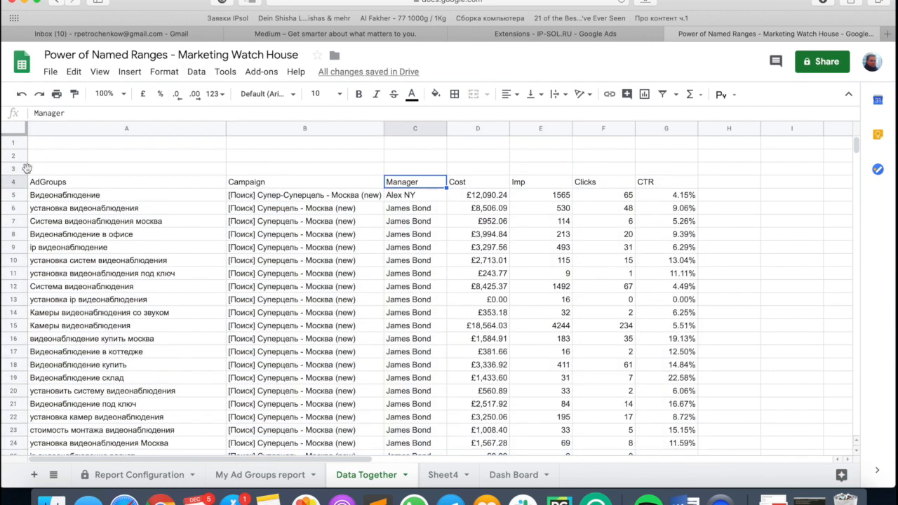
left_click_drag(14, 169, 13, 143)
right_click(14, 143)
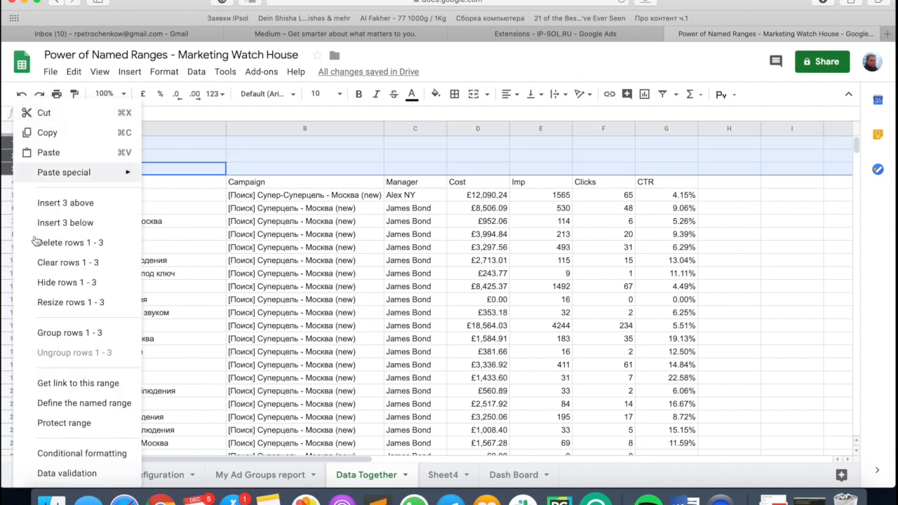
left_click(70, 242)
- Define the named range Data.Manager for the whole Manager column C of the Data Together sheet
left_click(423, 182)
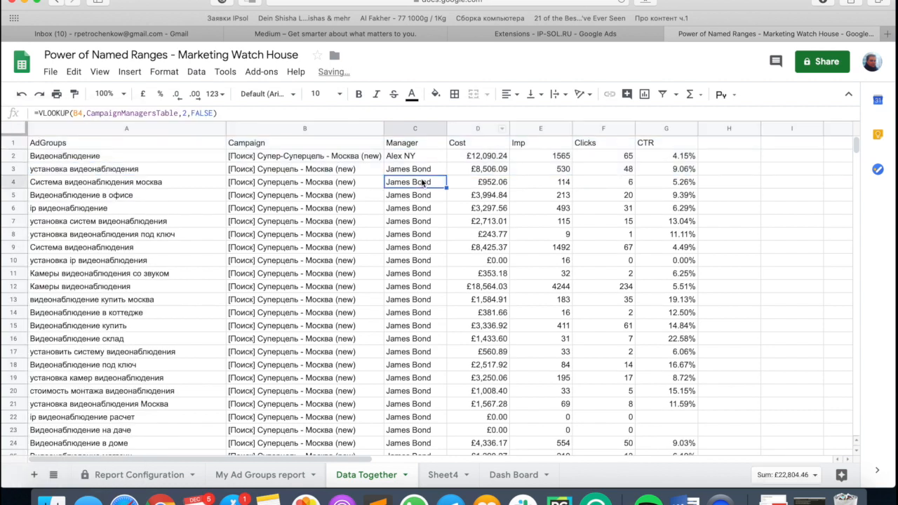
left_click(413, 129)
left_click(197, 72)
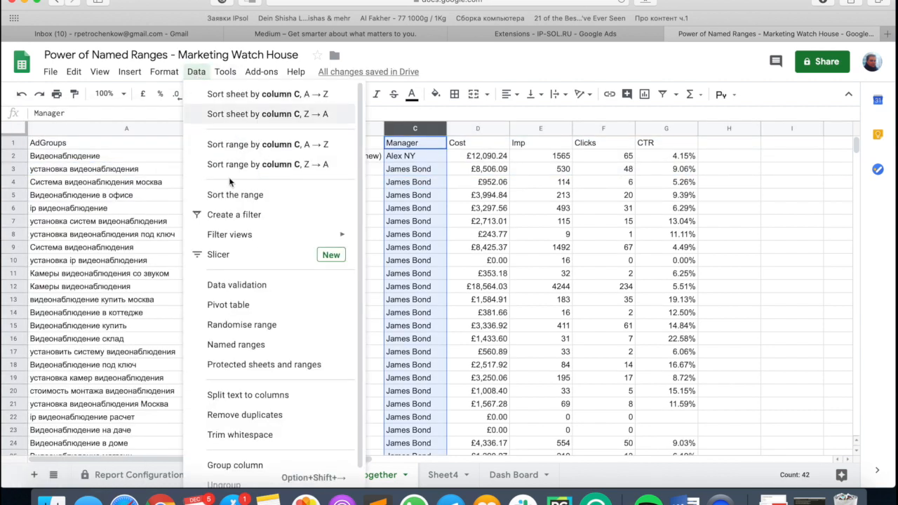
left_click(277, 343)
type("Data.Manager")
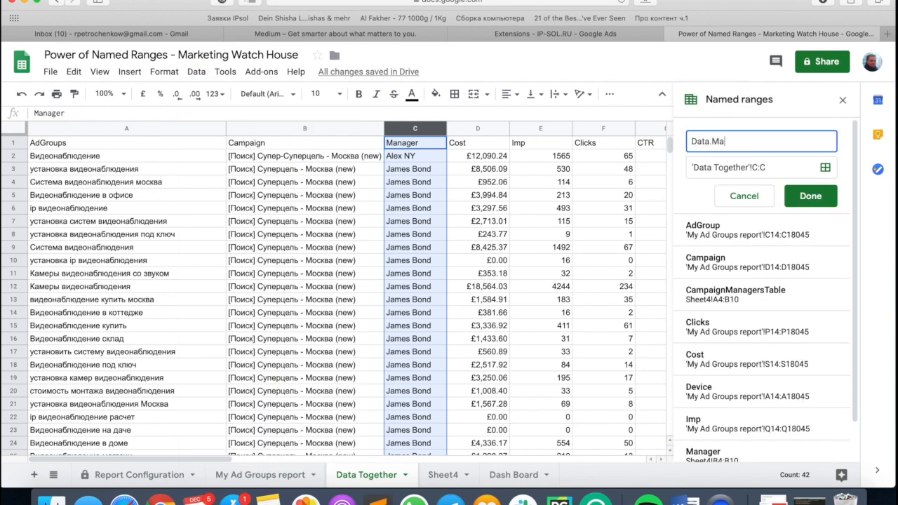
key("Return")
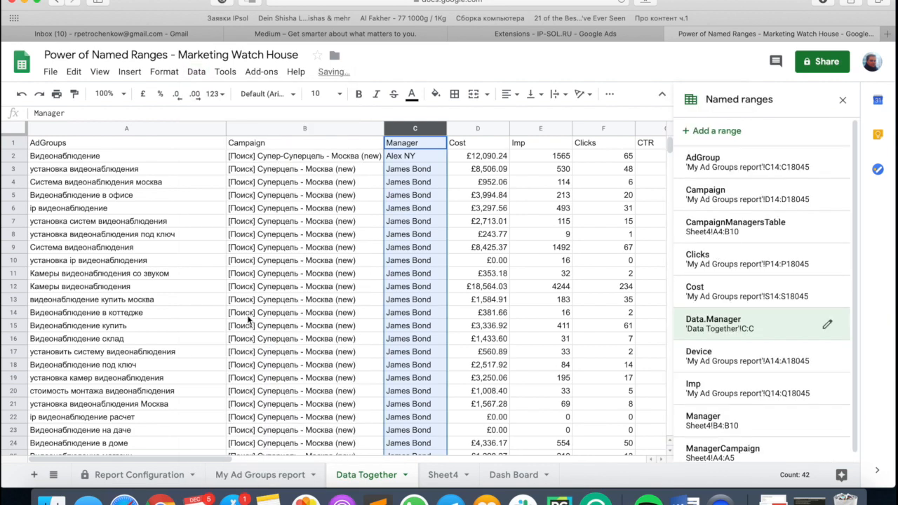
- Add the named range Data.Cost for the whole Cost column D
left_click(472, 130)
left_click(739, 128)
type("Data.Cost")
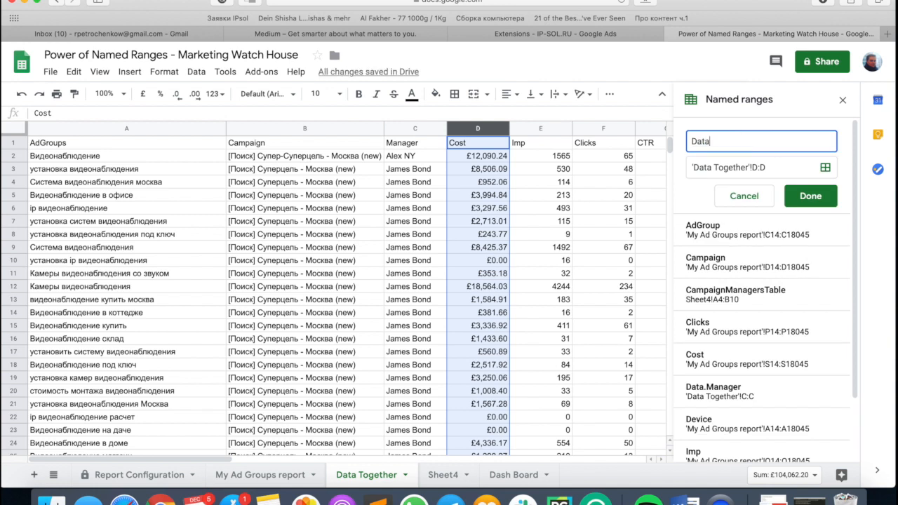
left_click(810, 196)
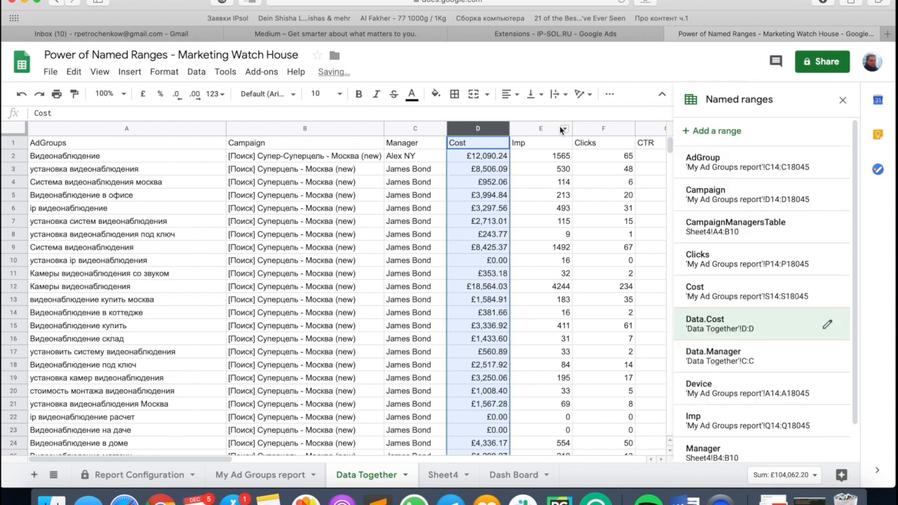
- Add the named range Data.Imp for the whole Imp column E
left_click(540, 128)
left_click(737, 127)
type("Data.Imp")
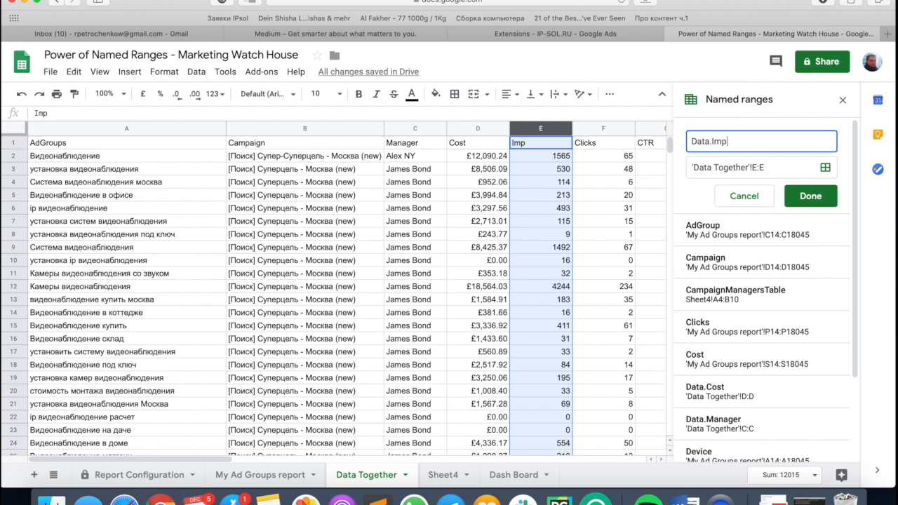
key("Return")
- Return to the Dash Board sheet and enter the label Cost in E6
left_click(513, 475)
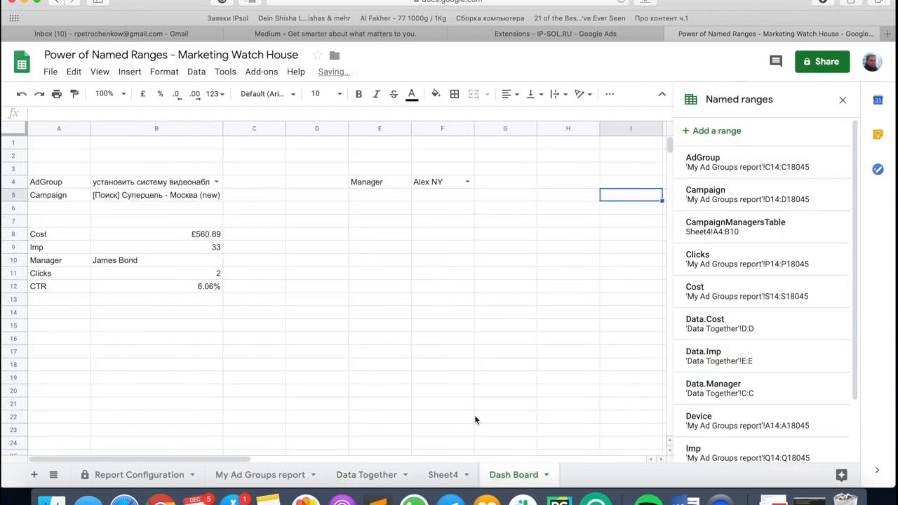
left_click(395, 194)
key("Down")
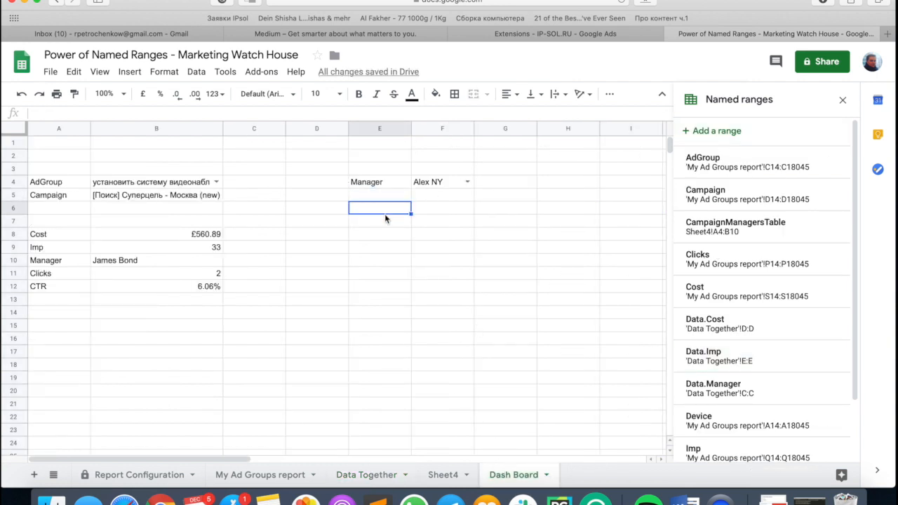
type("Cost")
key("Return")
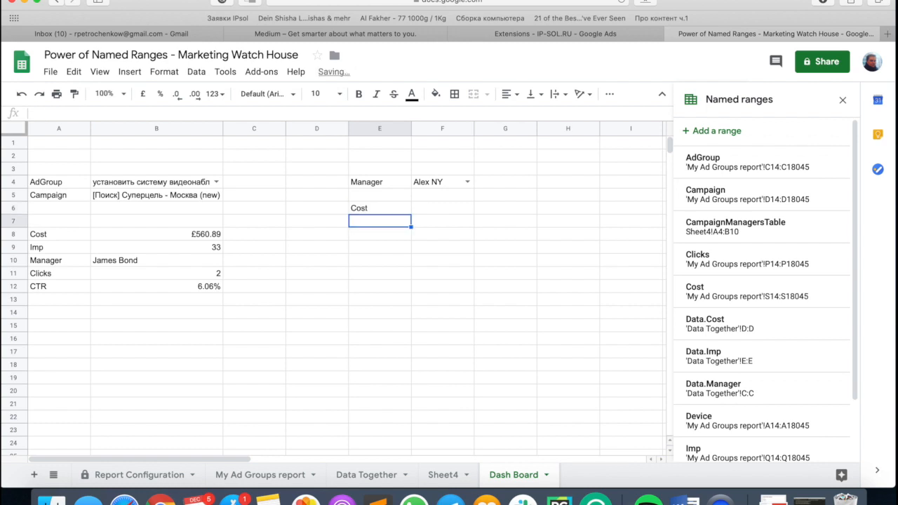
- Enter =SUMIFS(Data.Cost,Data.Manager,F4) in F6 to total the cost for the selected manager
key("Up")
key("Right")
type("=SUMIFS(Data.")
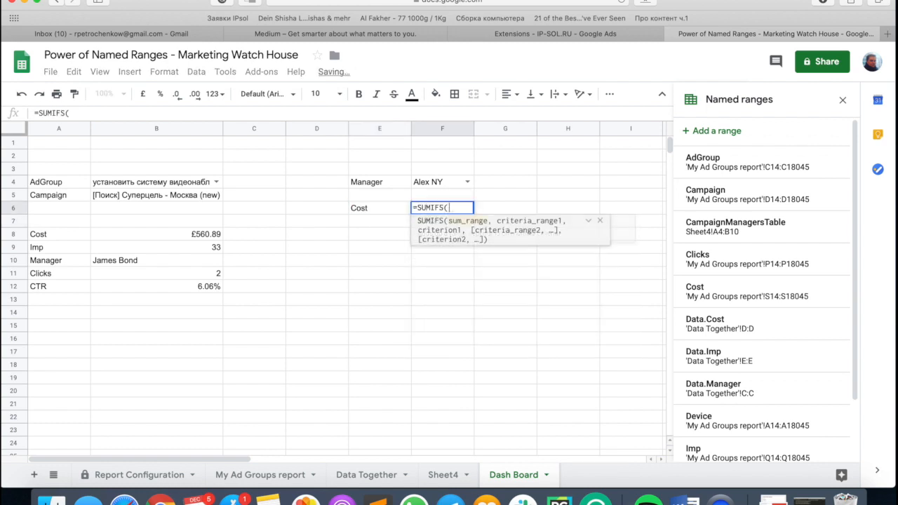
key("Down")
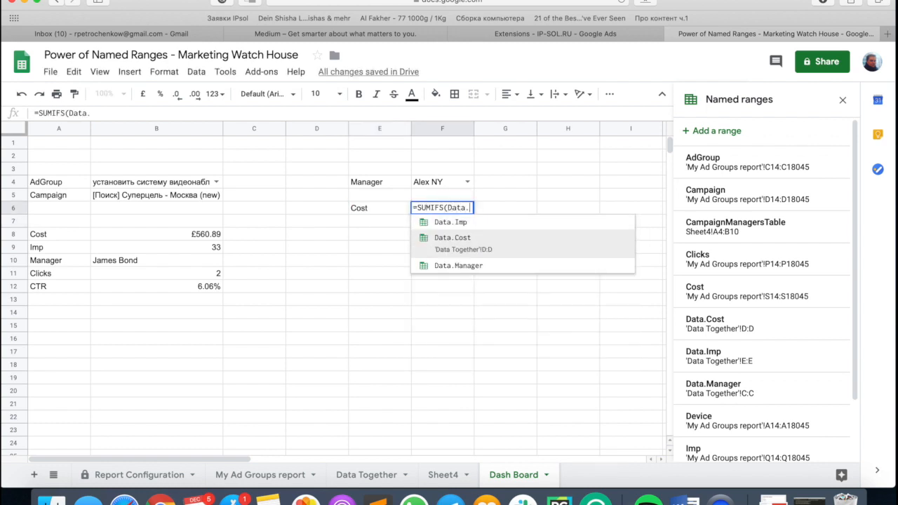
key("Tab")
type(",Data.")
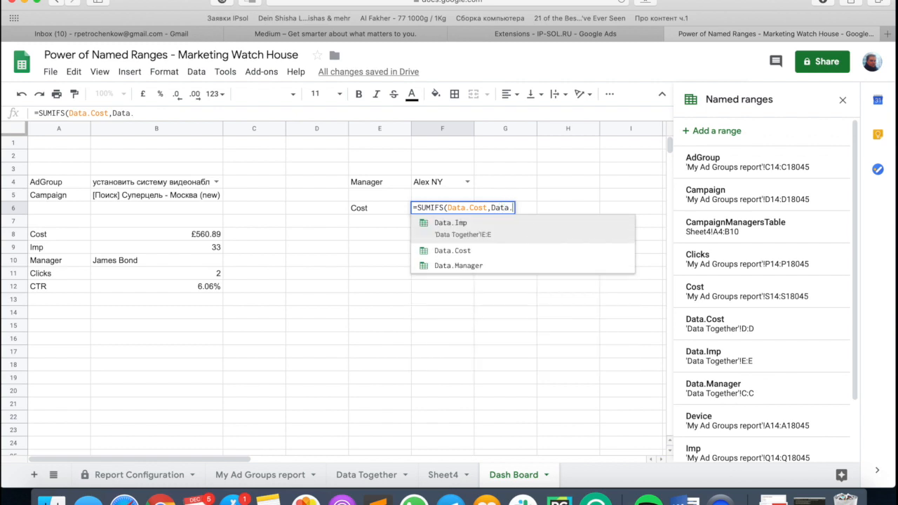
key("Down")
key("Down")
key("Tab")
type(",")
left_click(443, 182)
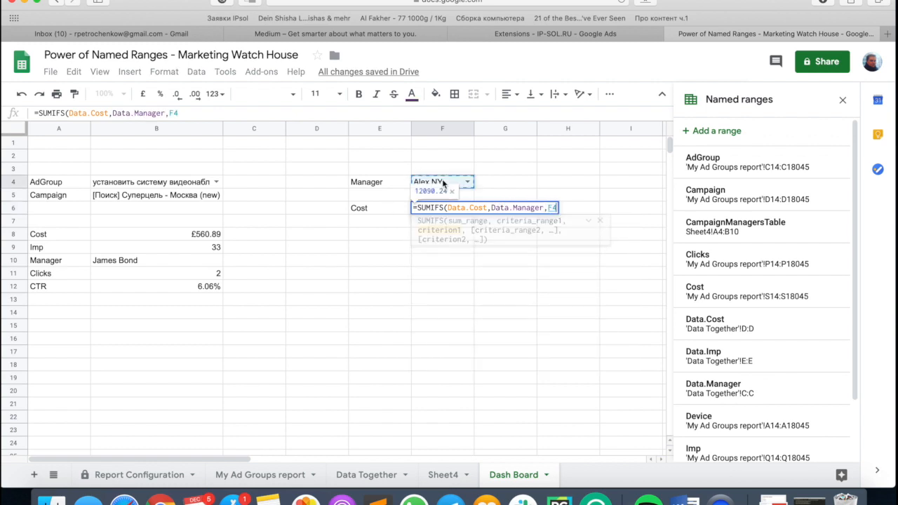
key("Return")
- Choose the second manager in the F4 list and inspect the Imp formula in B9
key("Up")
key("Up")
key("Up")
key("Return")
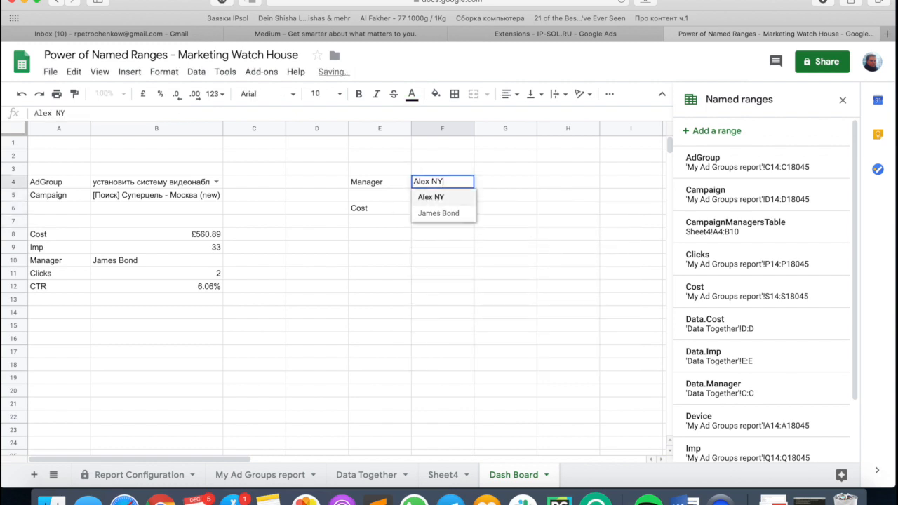
key("Down")
key("Return")
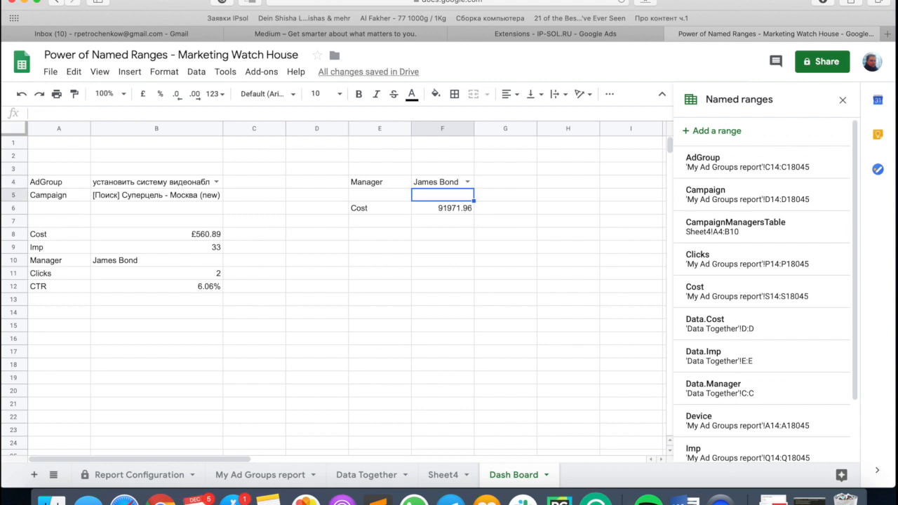
left_click(165, 246)
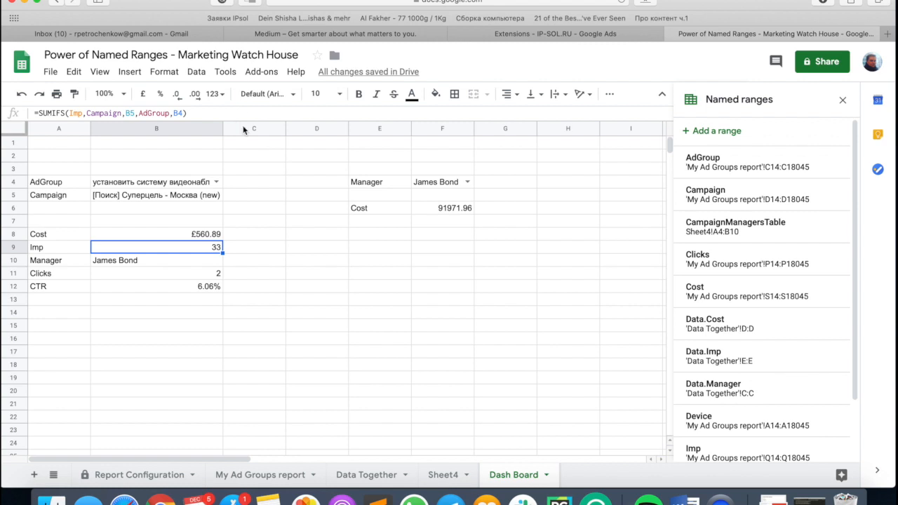
left_click(374, 266)
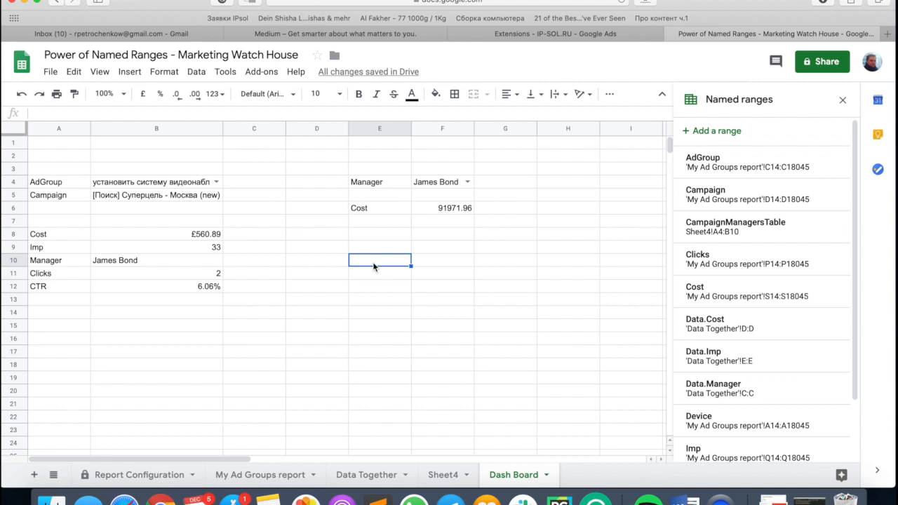
- Look up the Campaign and Ad group columns on the My Ad Groups report sheet
type("=")
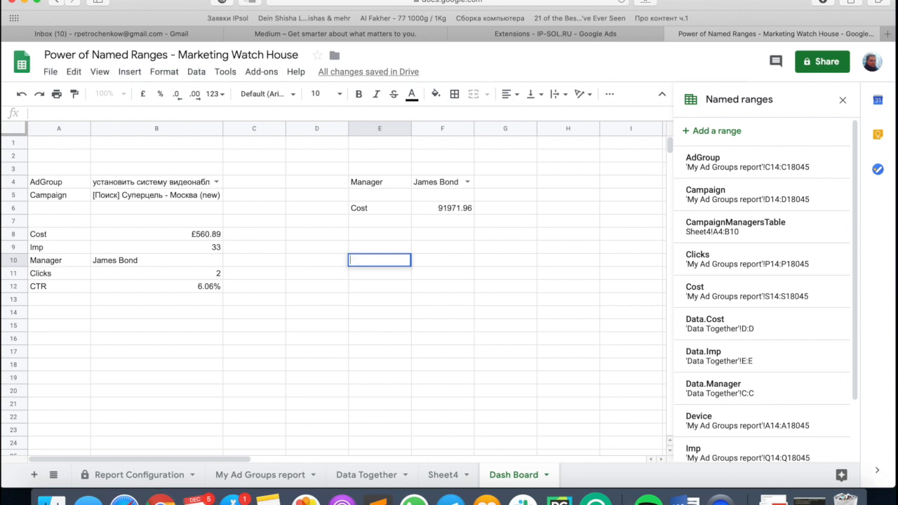
key("Return")
left_click(259, 475)
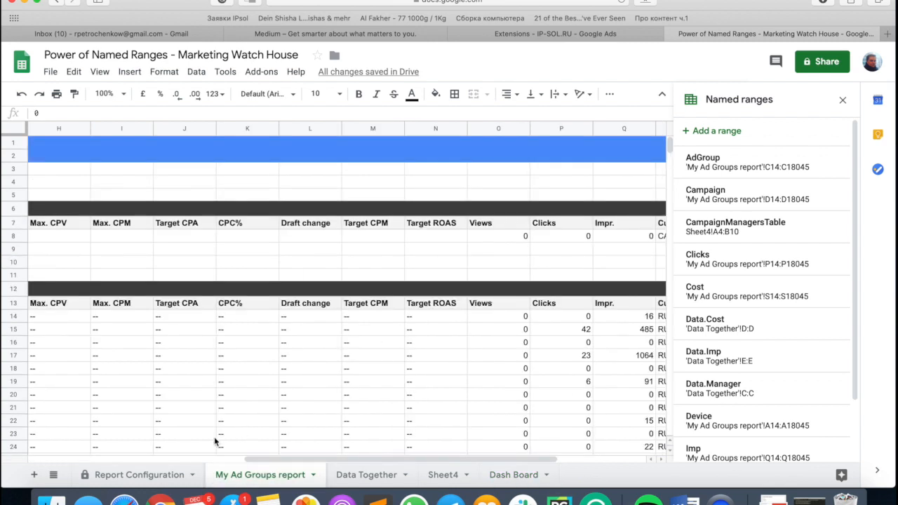
scroll(168, 445, "left", 7)
left_click(242, 305)
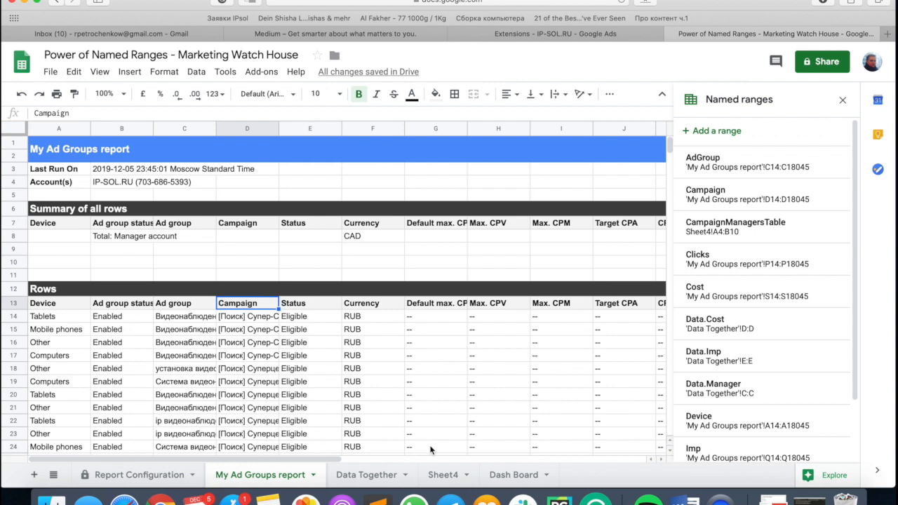
- Enter ={Campaign,AdGroup} in E11 of the Dash Board sheet to combine the two named ranges into one array
left_click(507, 475)
type("=")
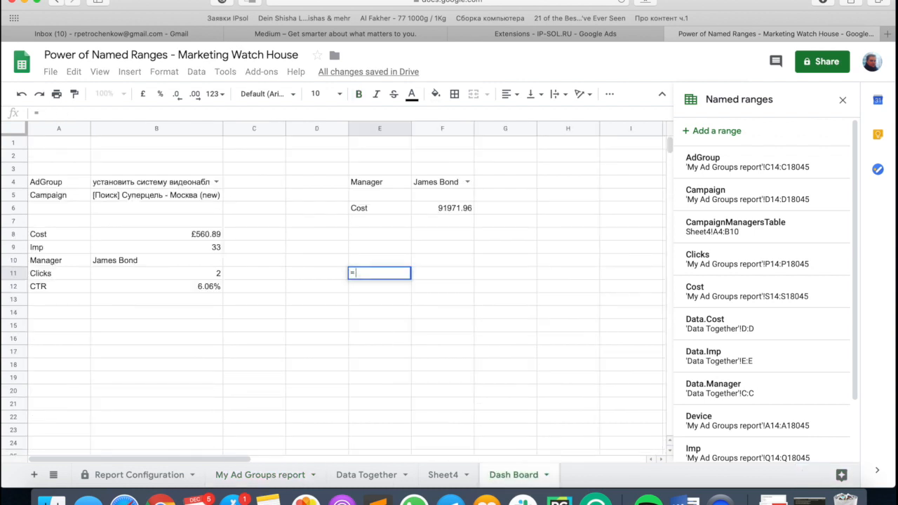
type("{Cam")
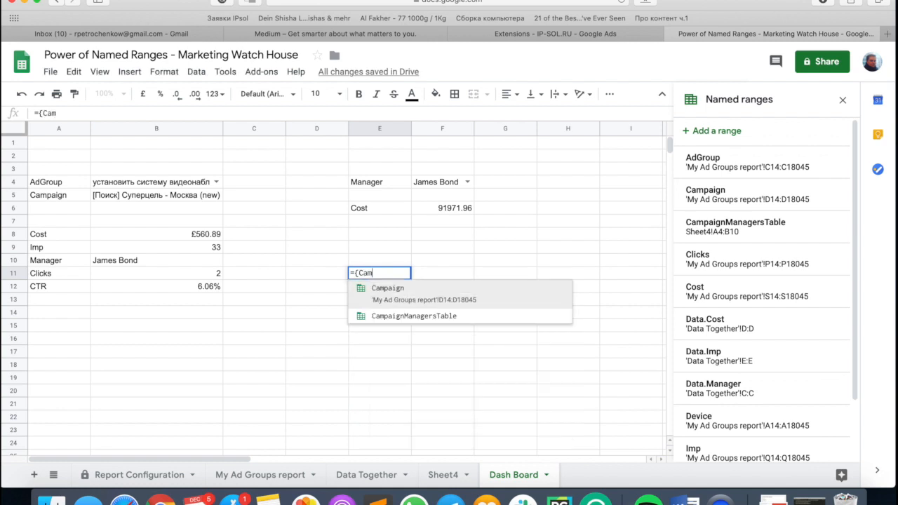
key("Tab")
type(",Ad")
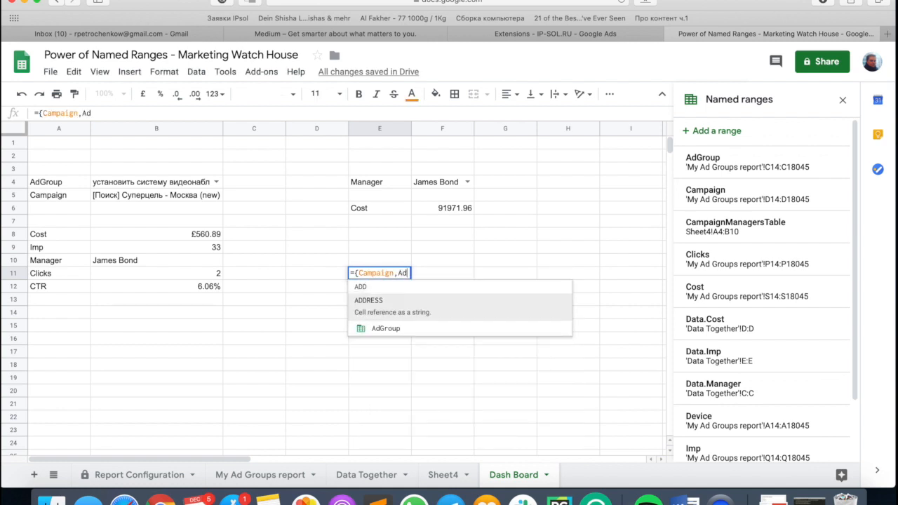
key("Tab")
type("}")
key("Return")
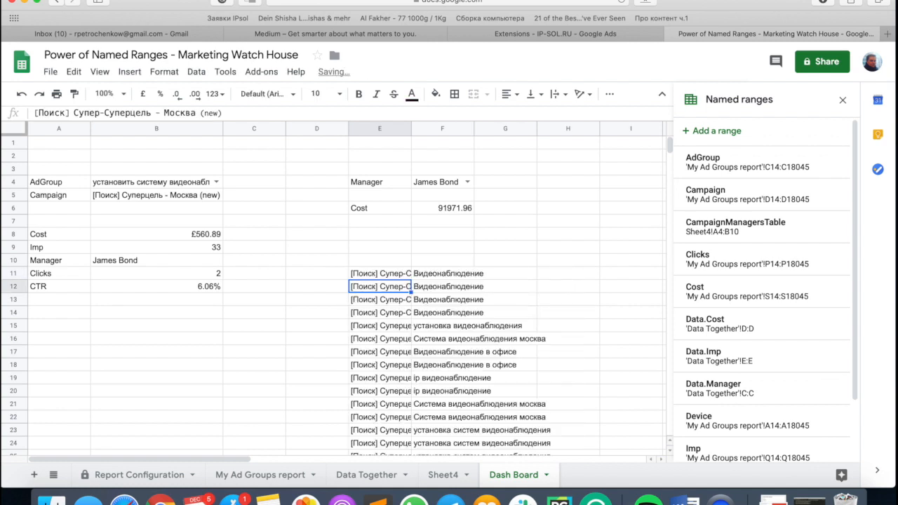
- Inspect the cells around the combined array and the formula in E11
key("Up")
key("Right")
key("Left")
key("Up")
key("Right")
key("Down")
key("Left")
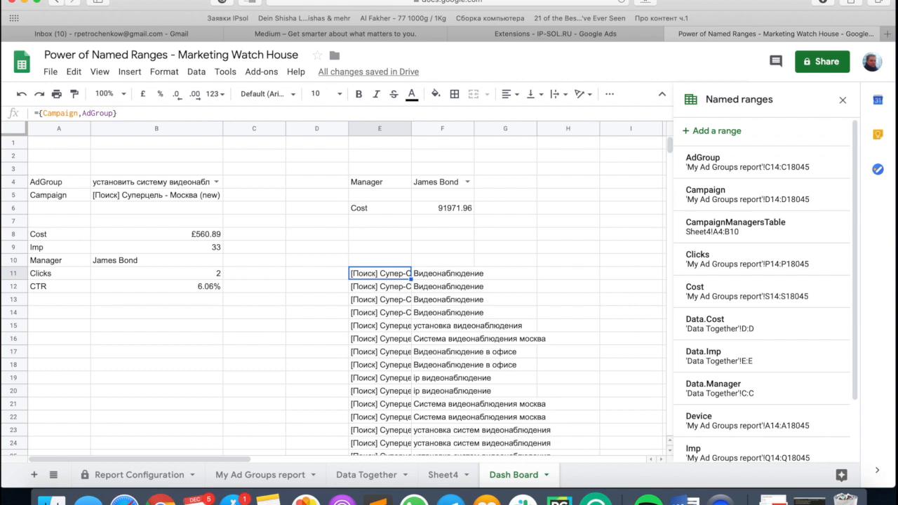
- Clear the combined Campaign and AdGroup array formula from E11
key("Return")
key("ctrl+a")
type("=")
key("Escape")
key("Delete")
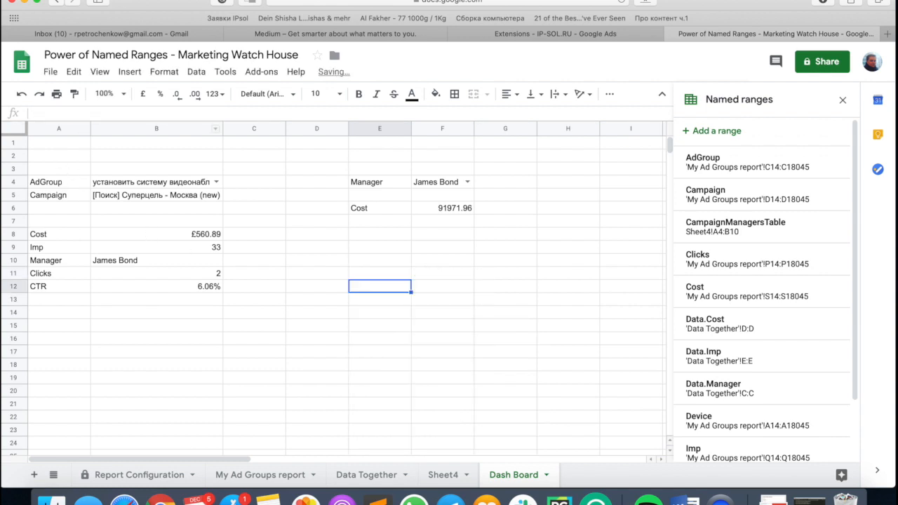
- Enter =VLOOKUP(B5,{Campaign,AdGroup},2,FALSE) in E11 to look up the ad group for the campaign in B5
type("=VL")
key("Tab")
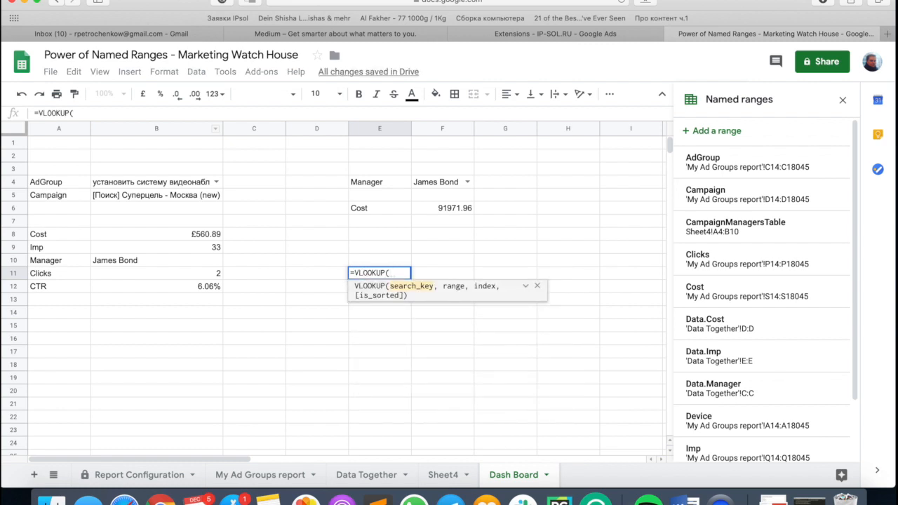
left_click(111, 193)
type(",")
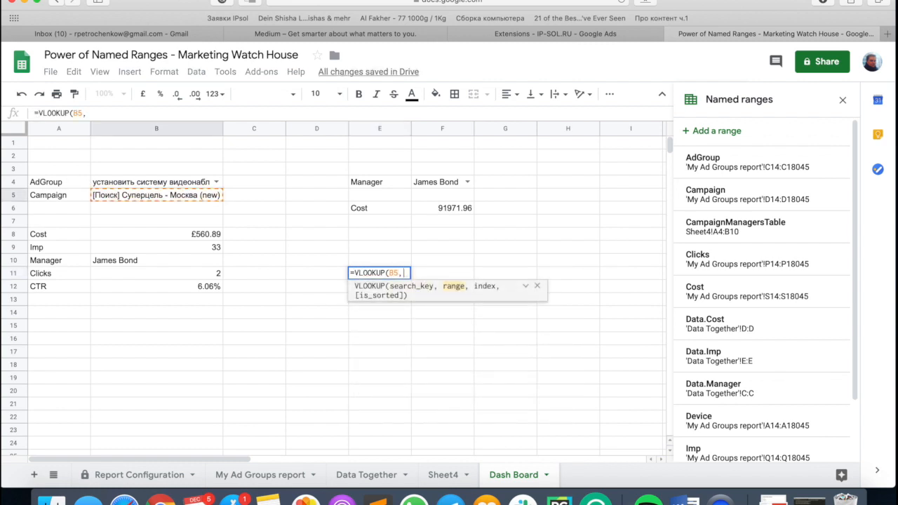
type("{Campaign,Ad")
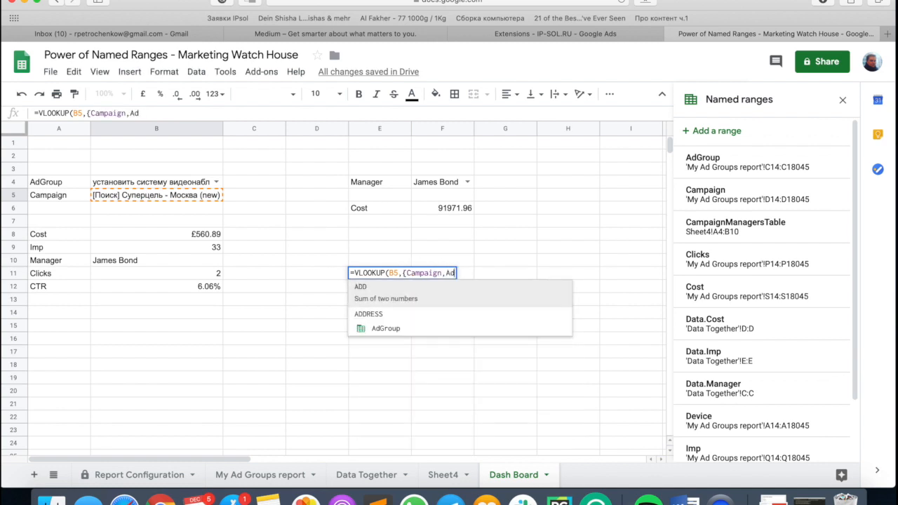
key("Down")
key("Down")
key("Tab")
type(",")
key("BackSpace")
type("},1")
key("BackSpace")
type("2,FALSE")
key("Return")
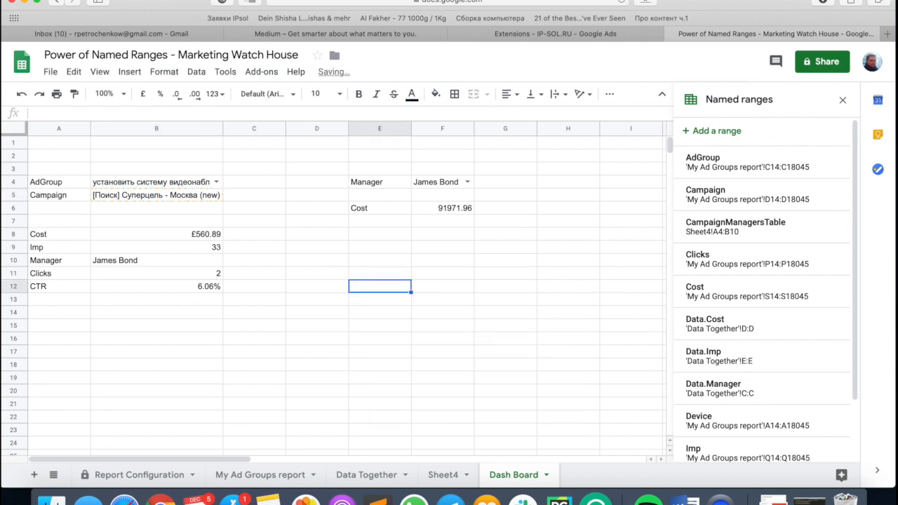